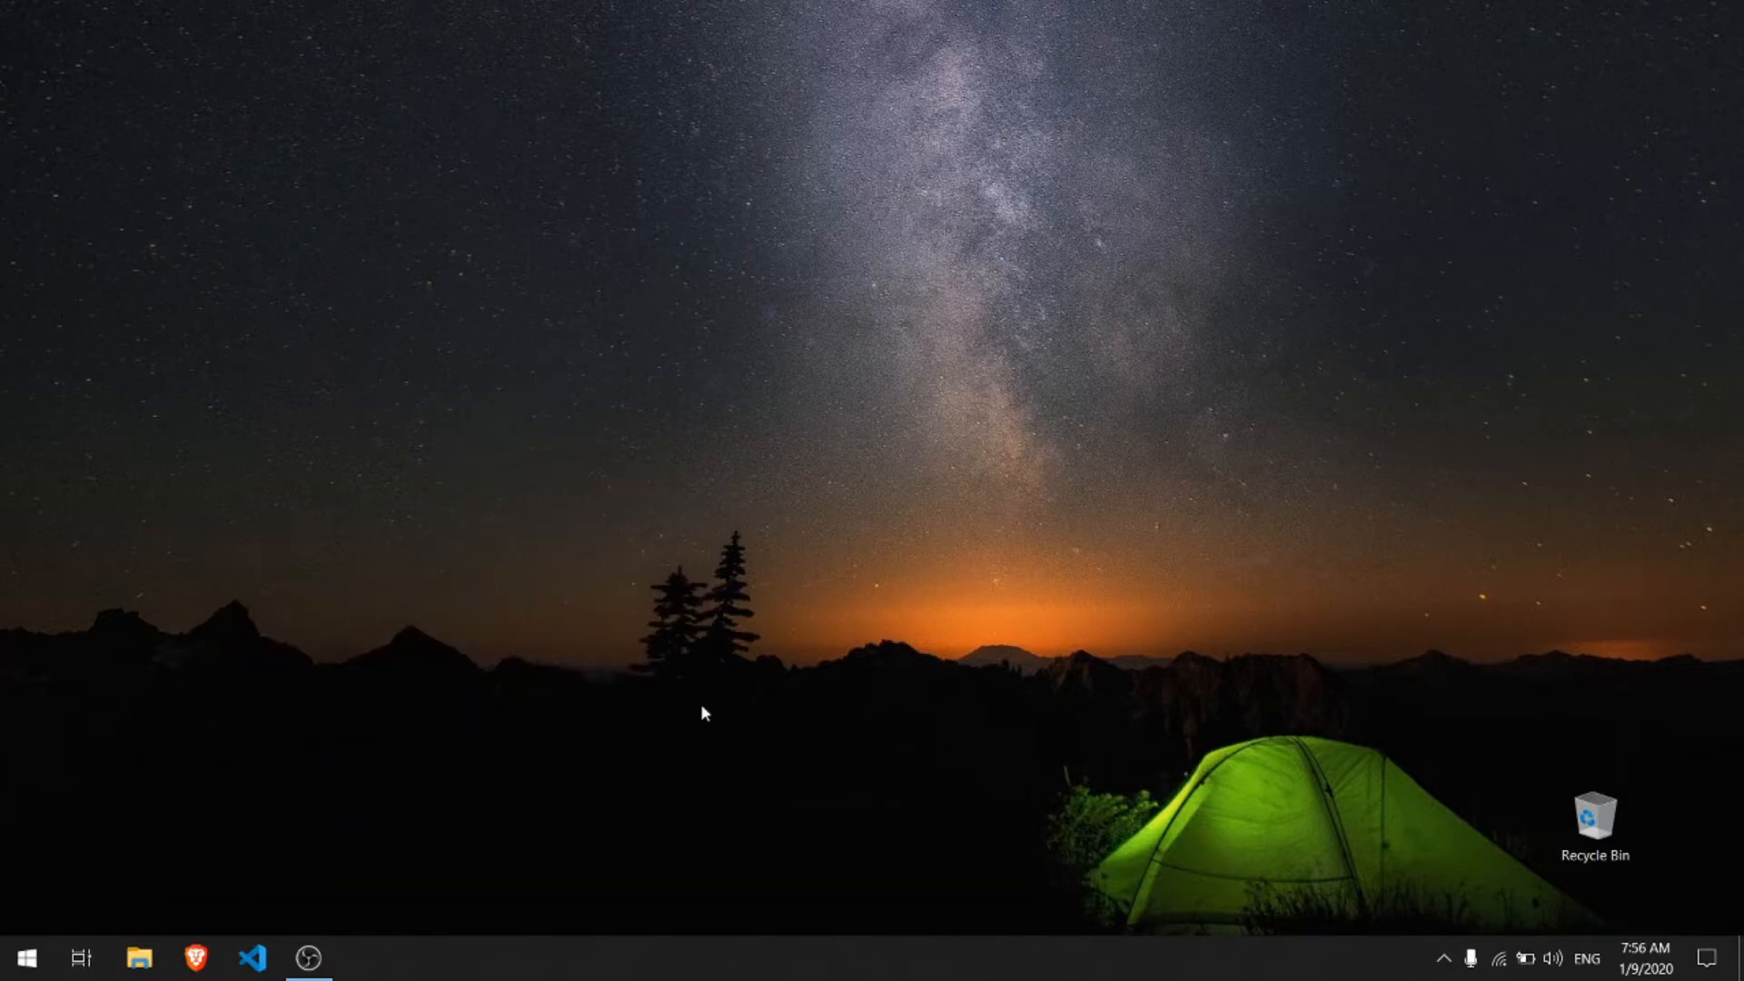
Launch Photoshop through the Windows Run dialog
key(super+r)
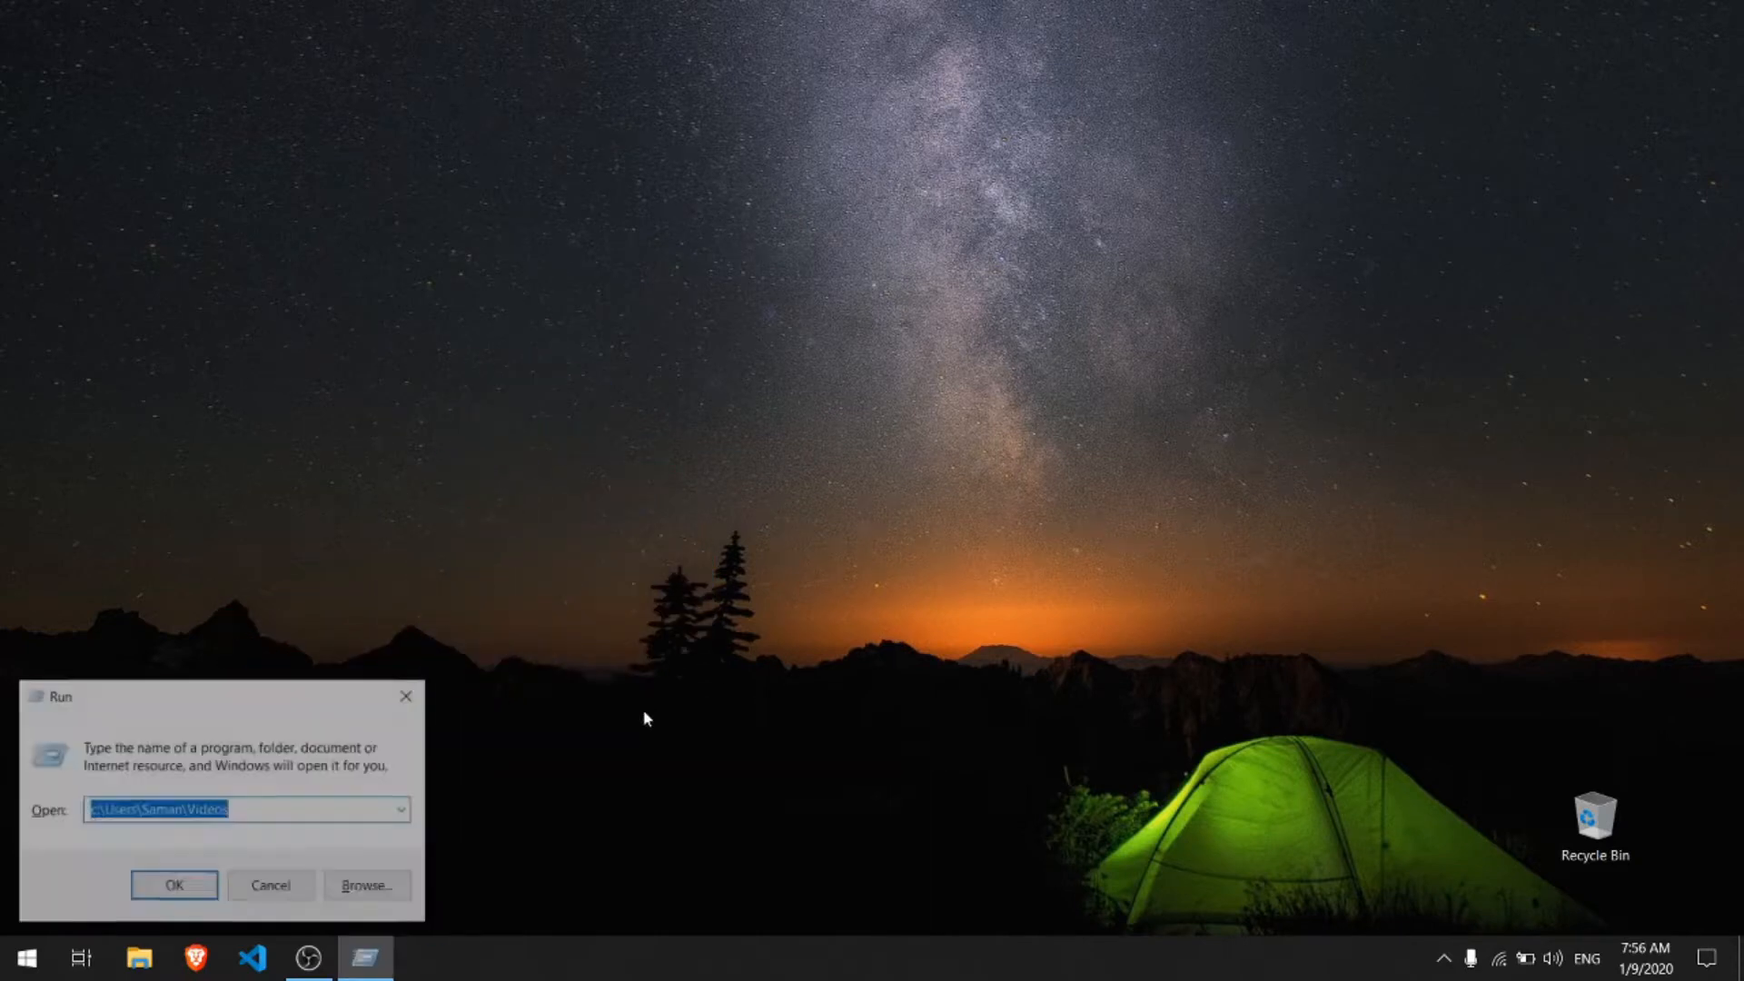
text(photoshop)
key(Return)
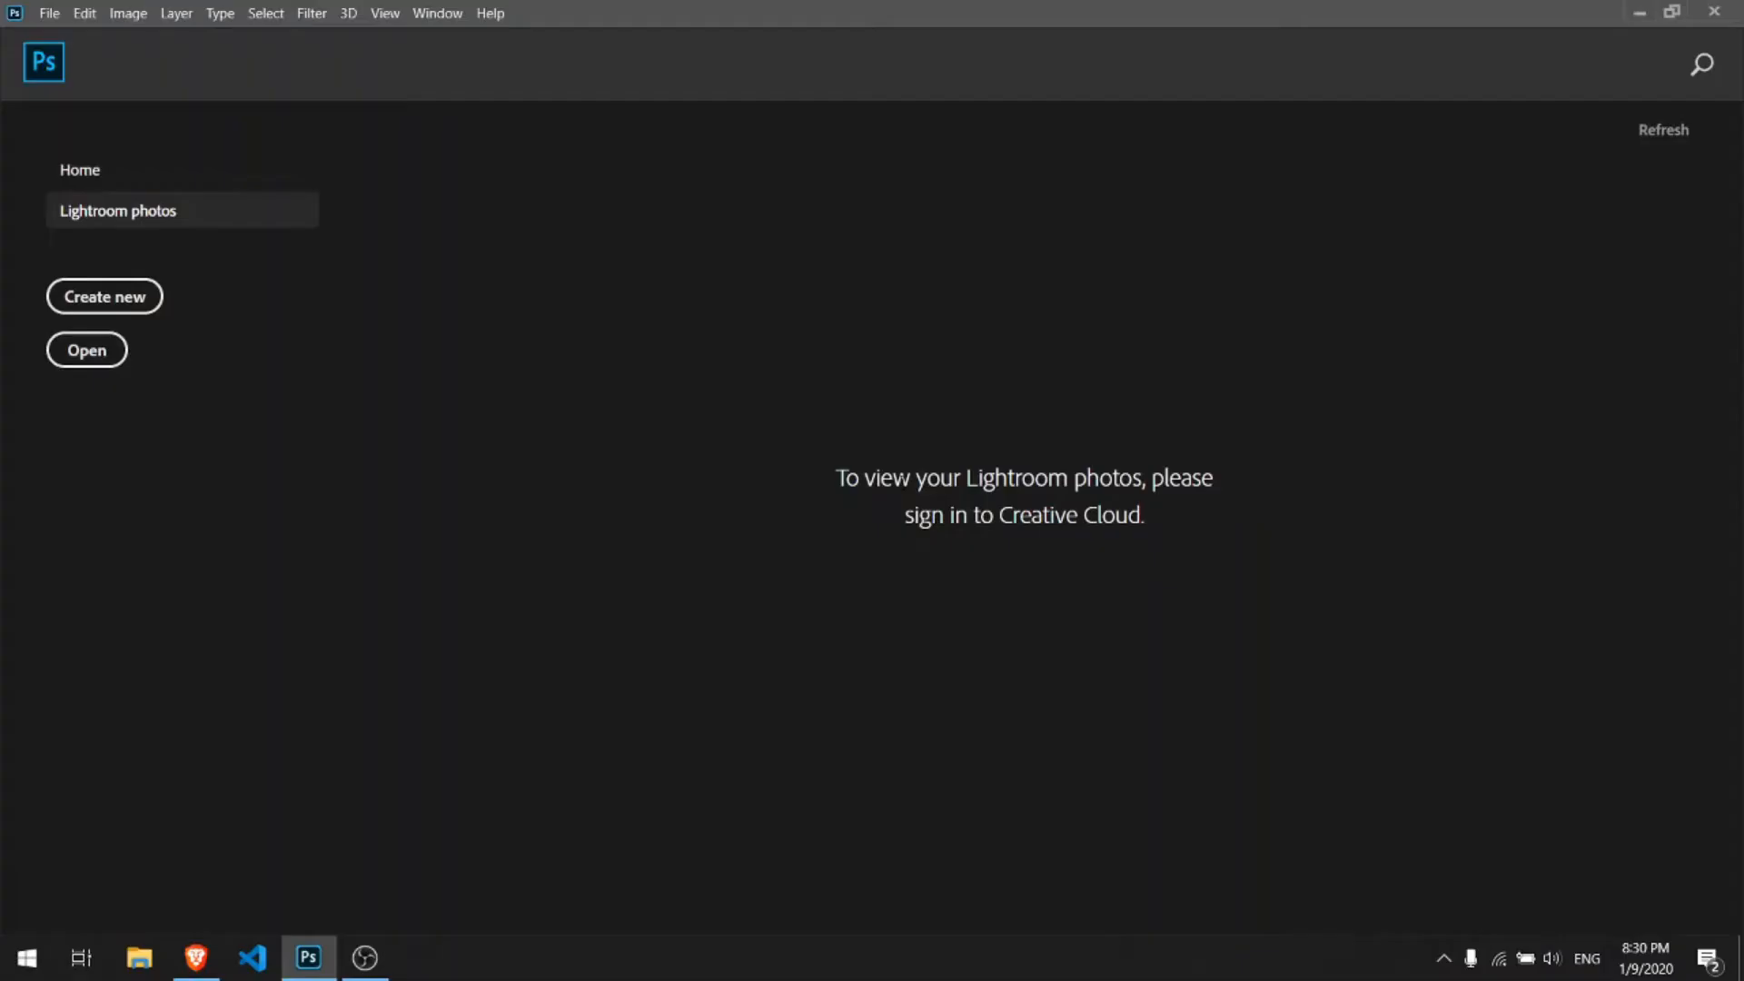
Switch to the Brave browser, go to pexels.com and search the site for "nature"
click(197, 957)
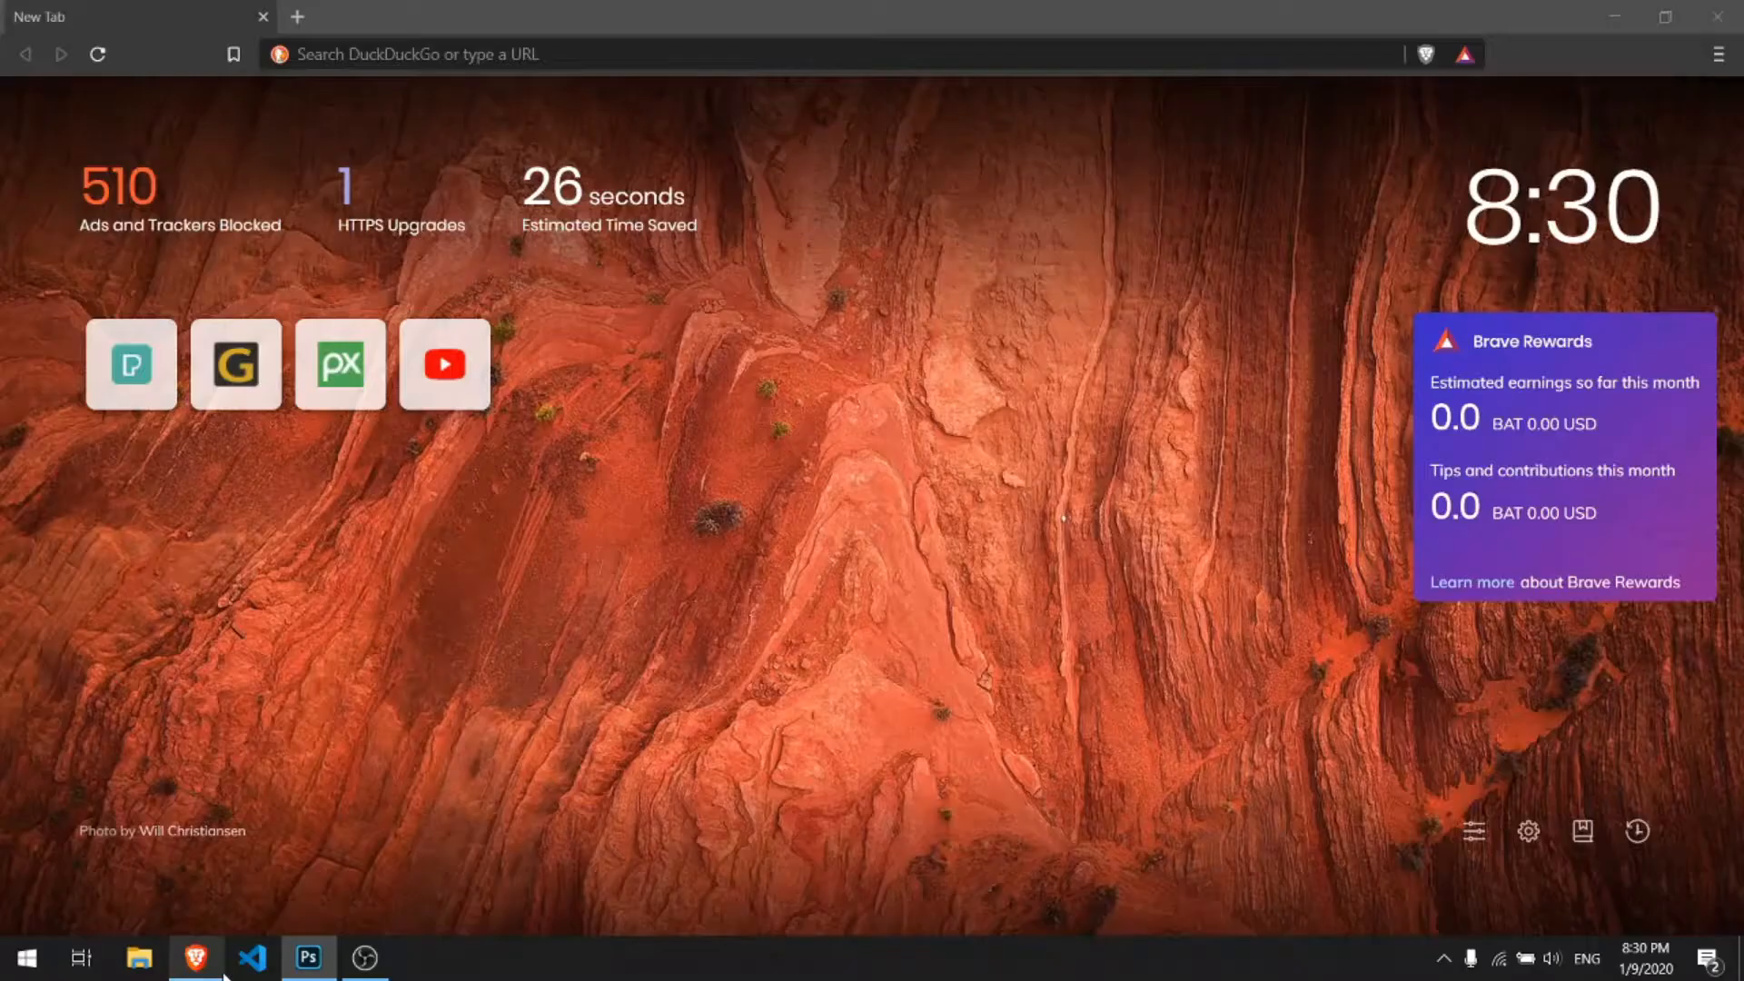
text(pexels.com)
key(Return)
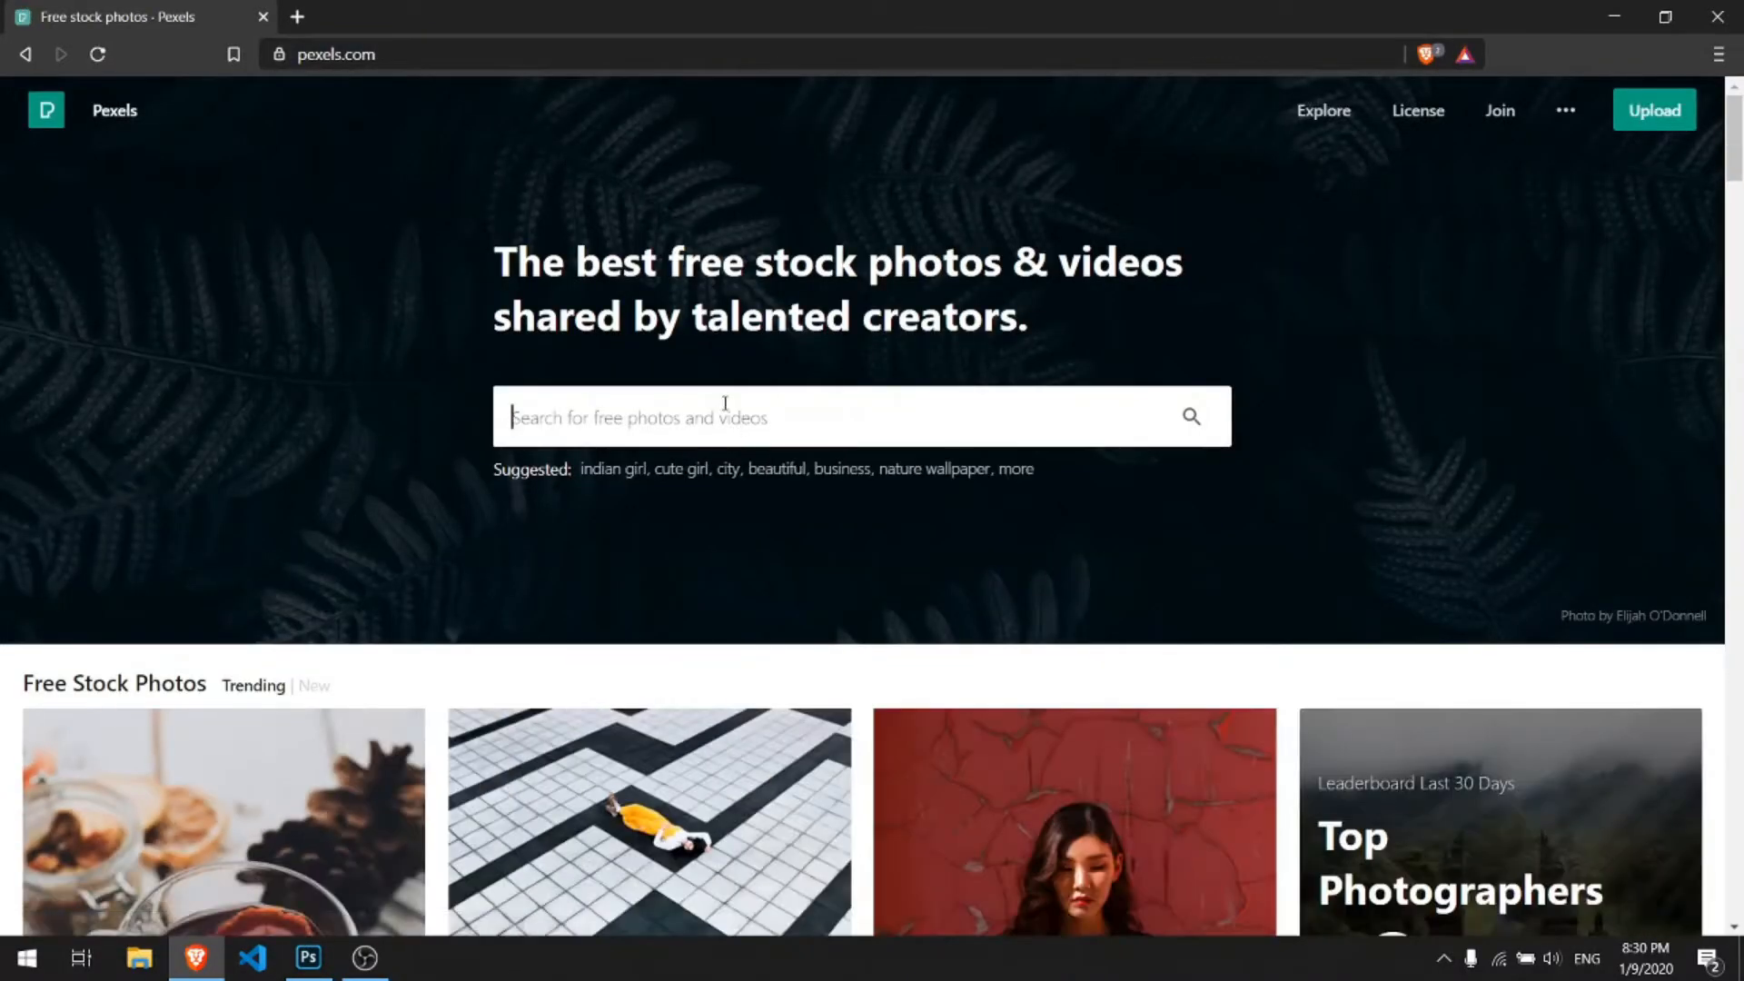
text(nature)
key(Return)
Open the photo of the mountain lake with trees from the search results and download it for free
click(345, 427)
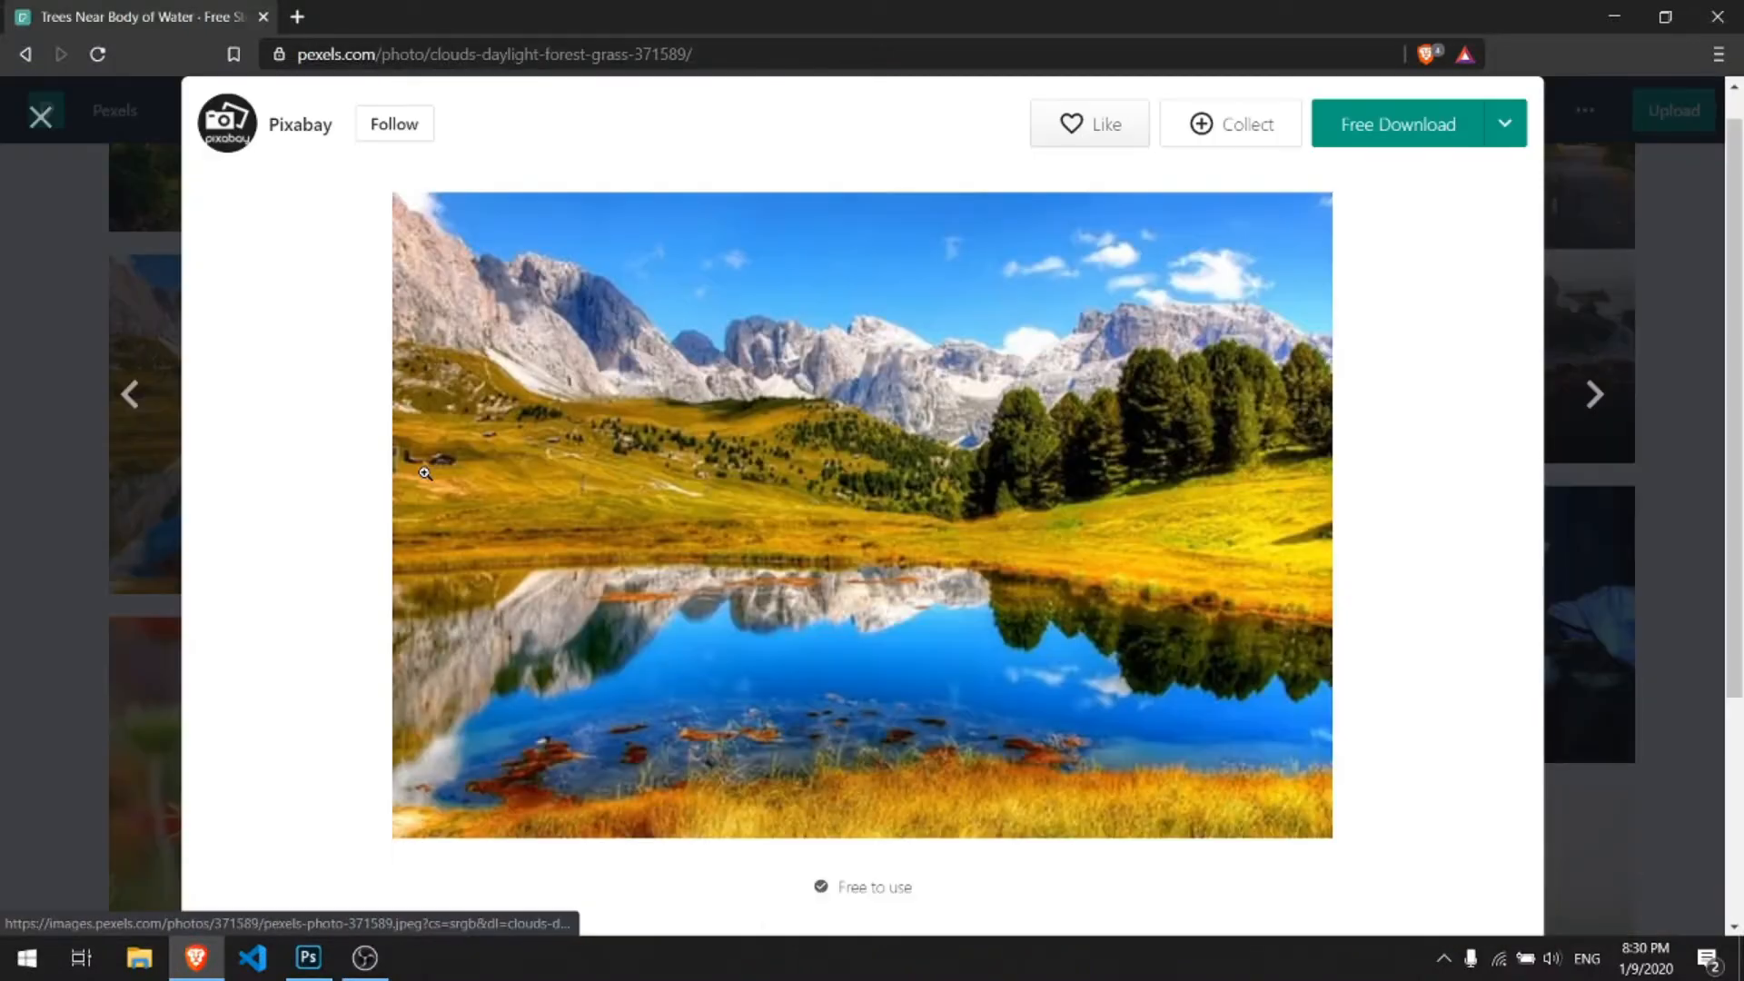
click(1442, 131)
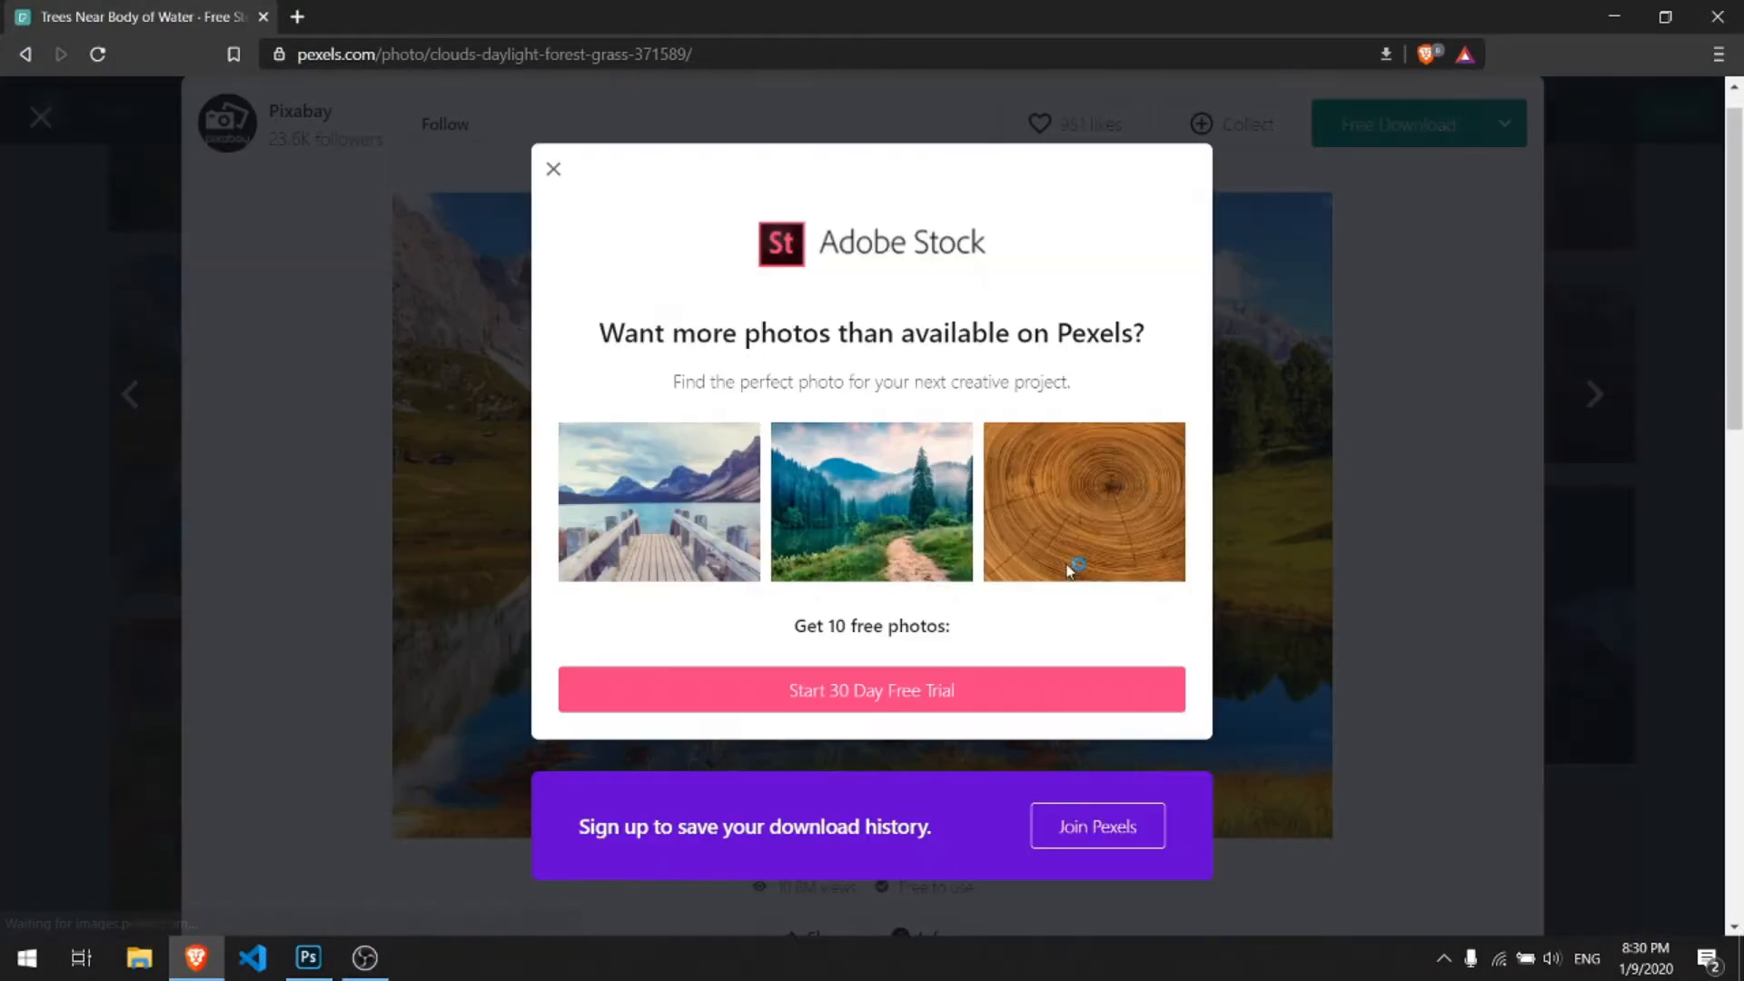
click(693, 509)
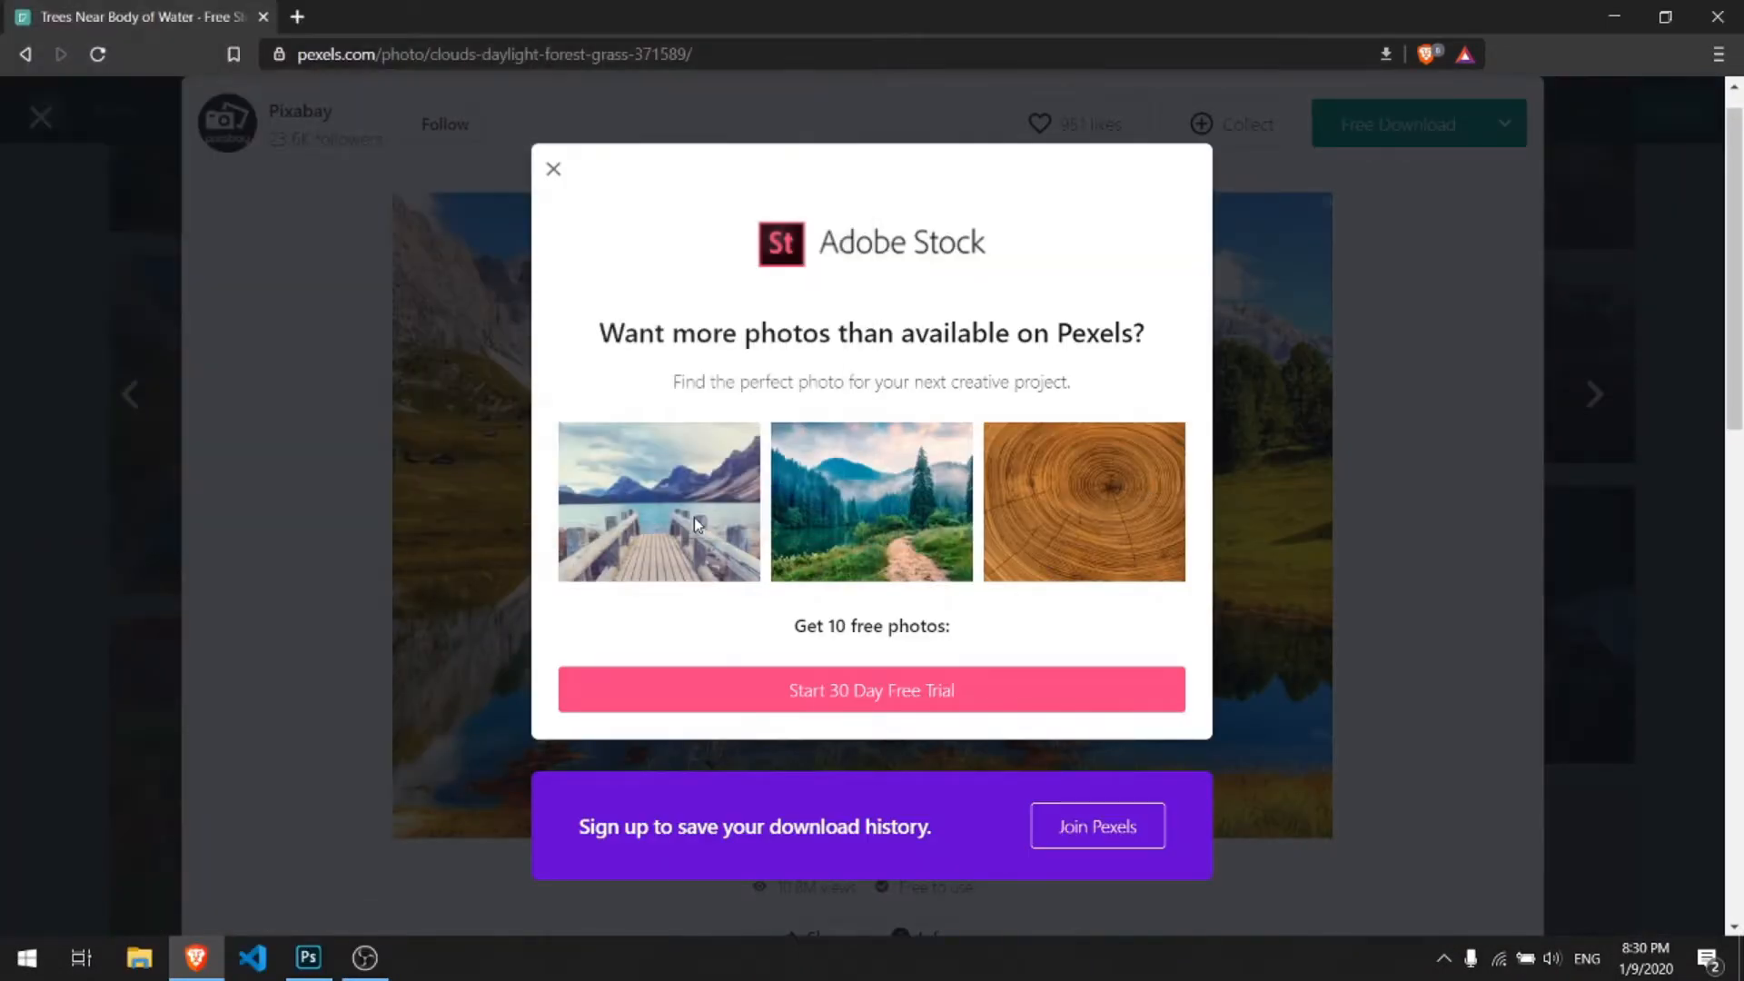
Switch back to Photoshop and open the downloaded image clouds-daylight-forest-grass-371589 from the Downloads folder
click(326, 975)
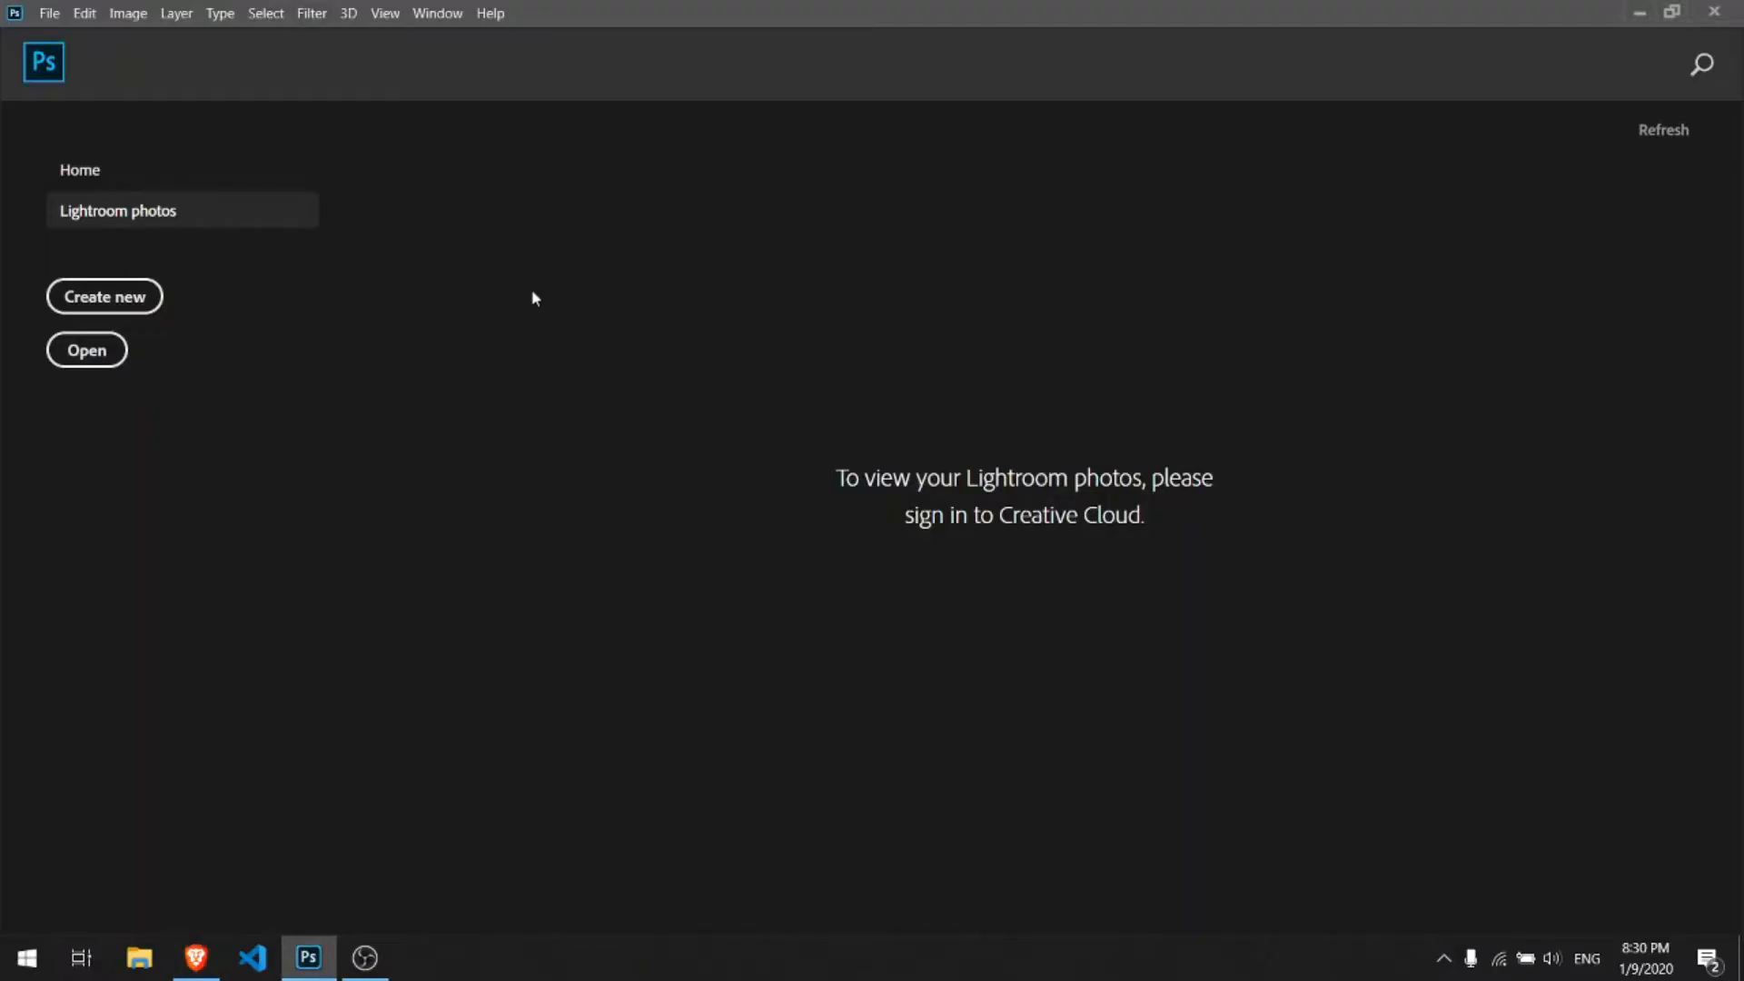
click(48, 15)
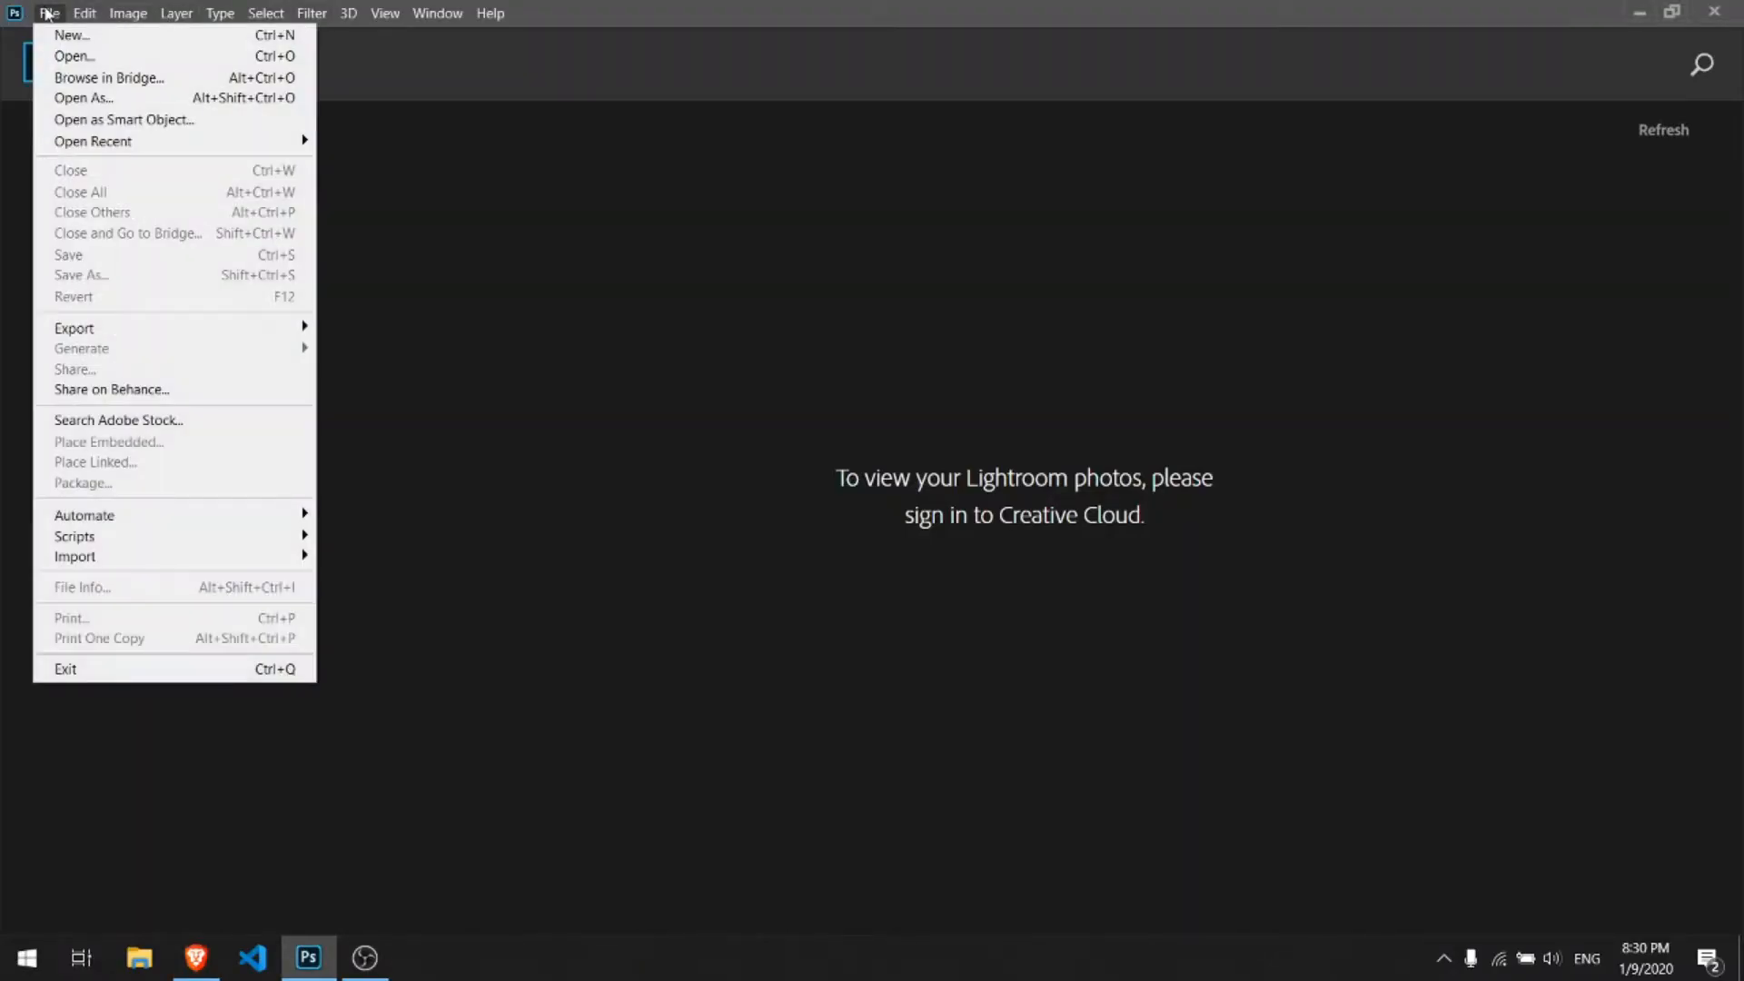
click(66, 62)
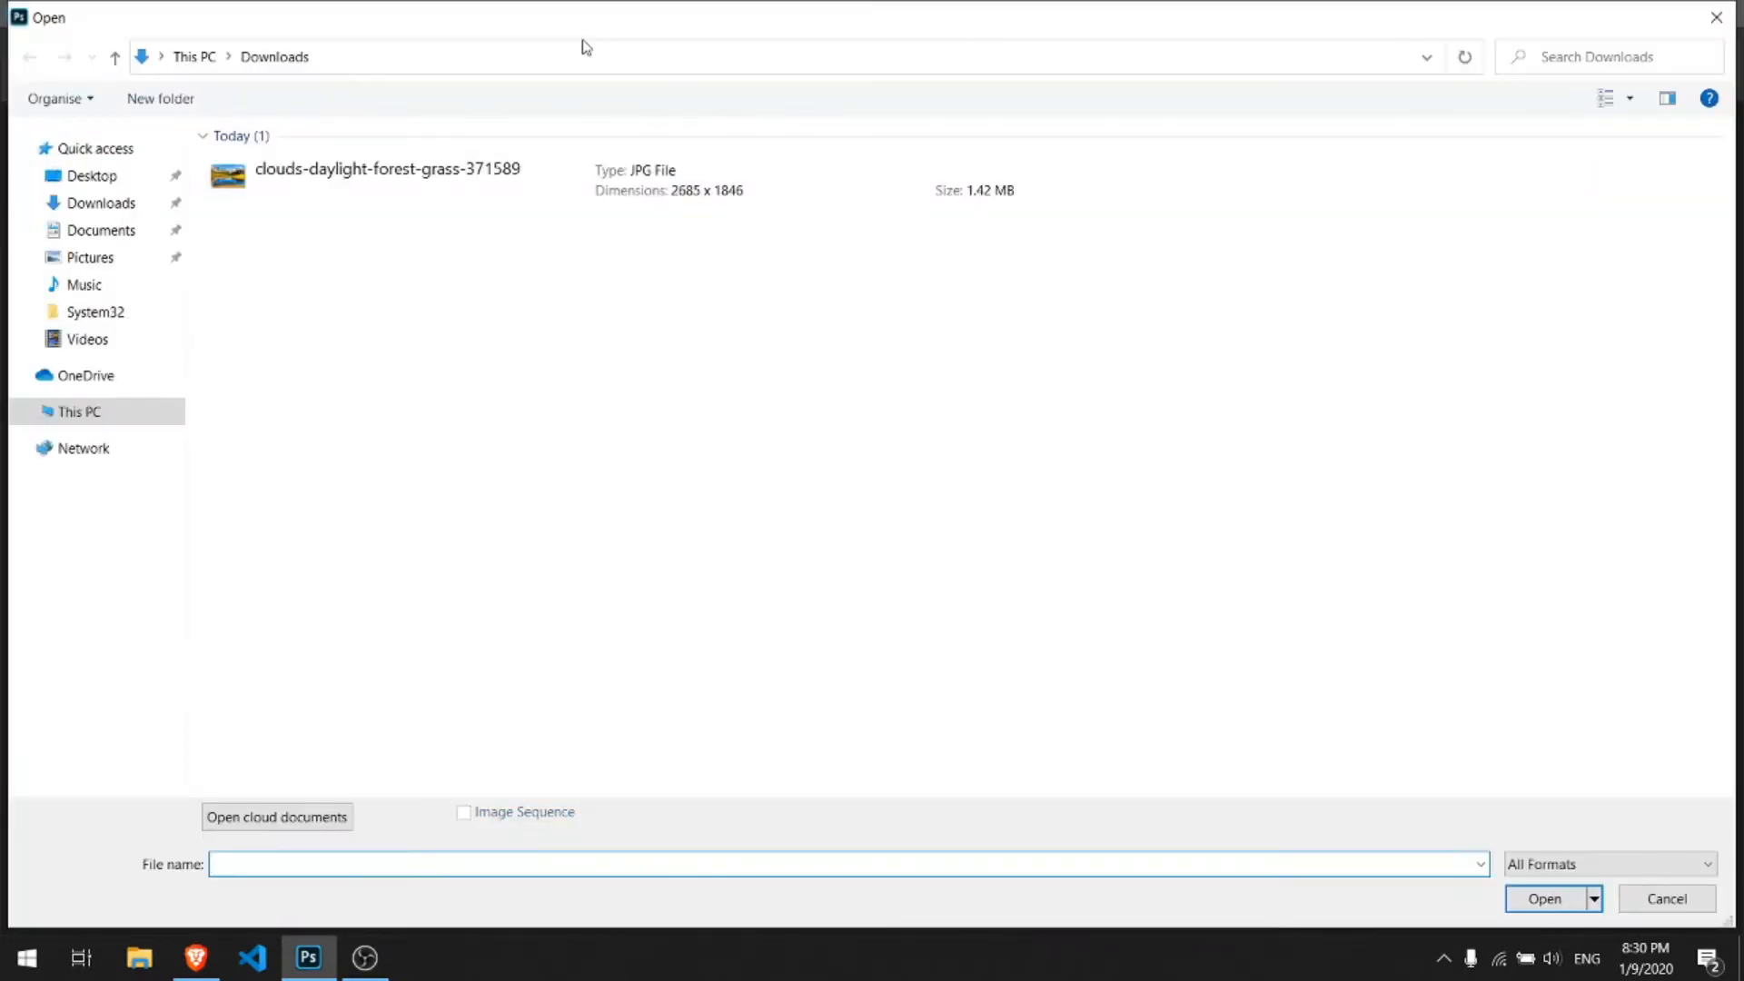
double_click(306, 156)
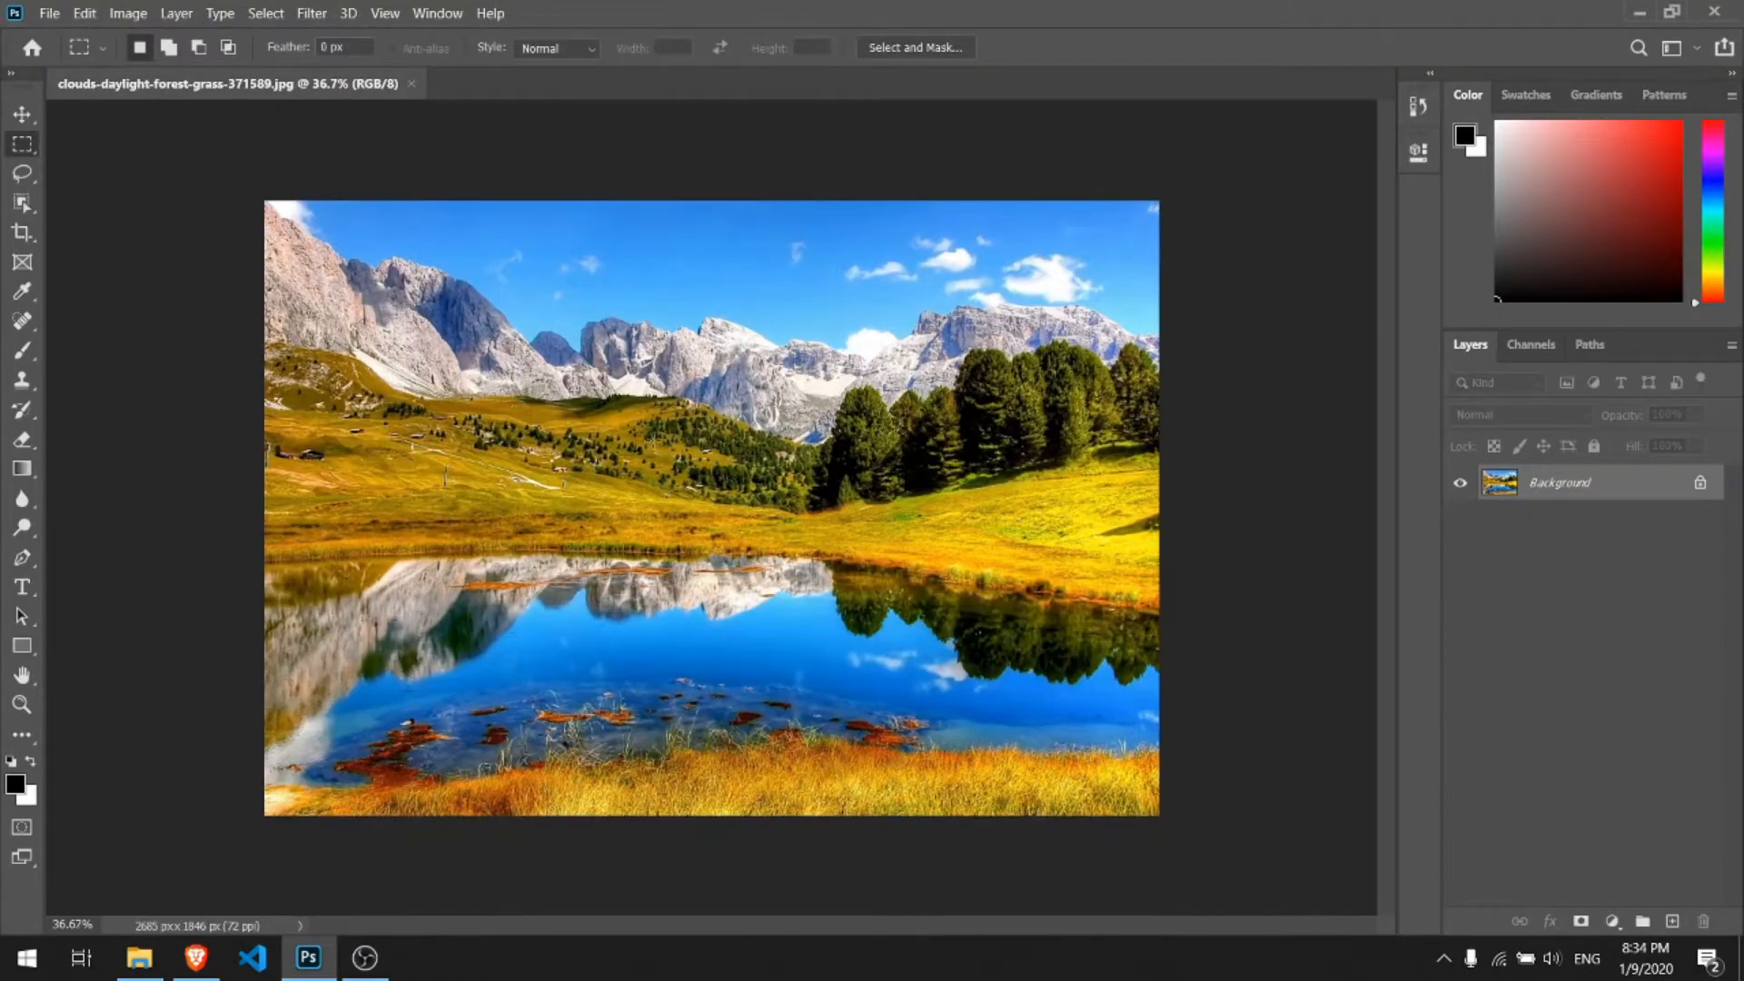
click(24, 118)
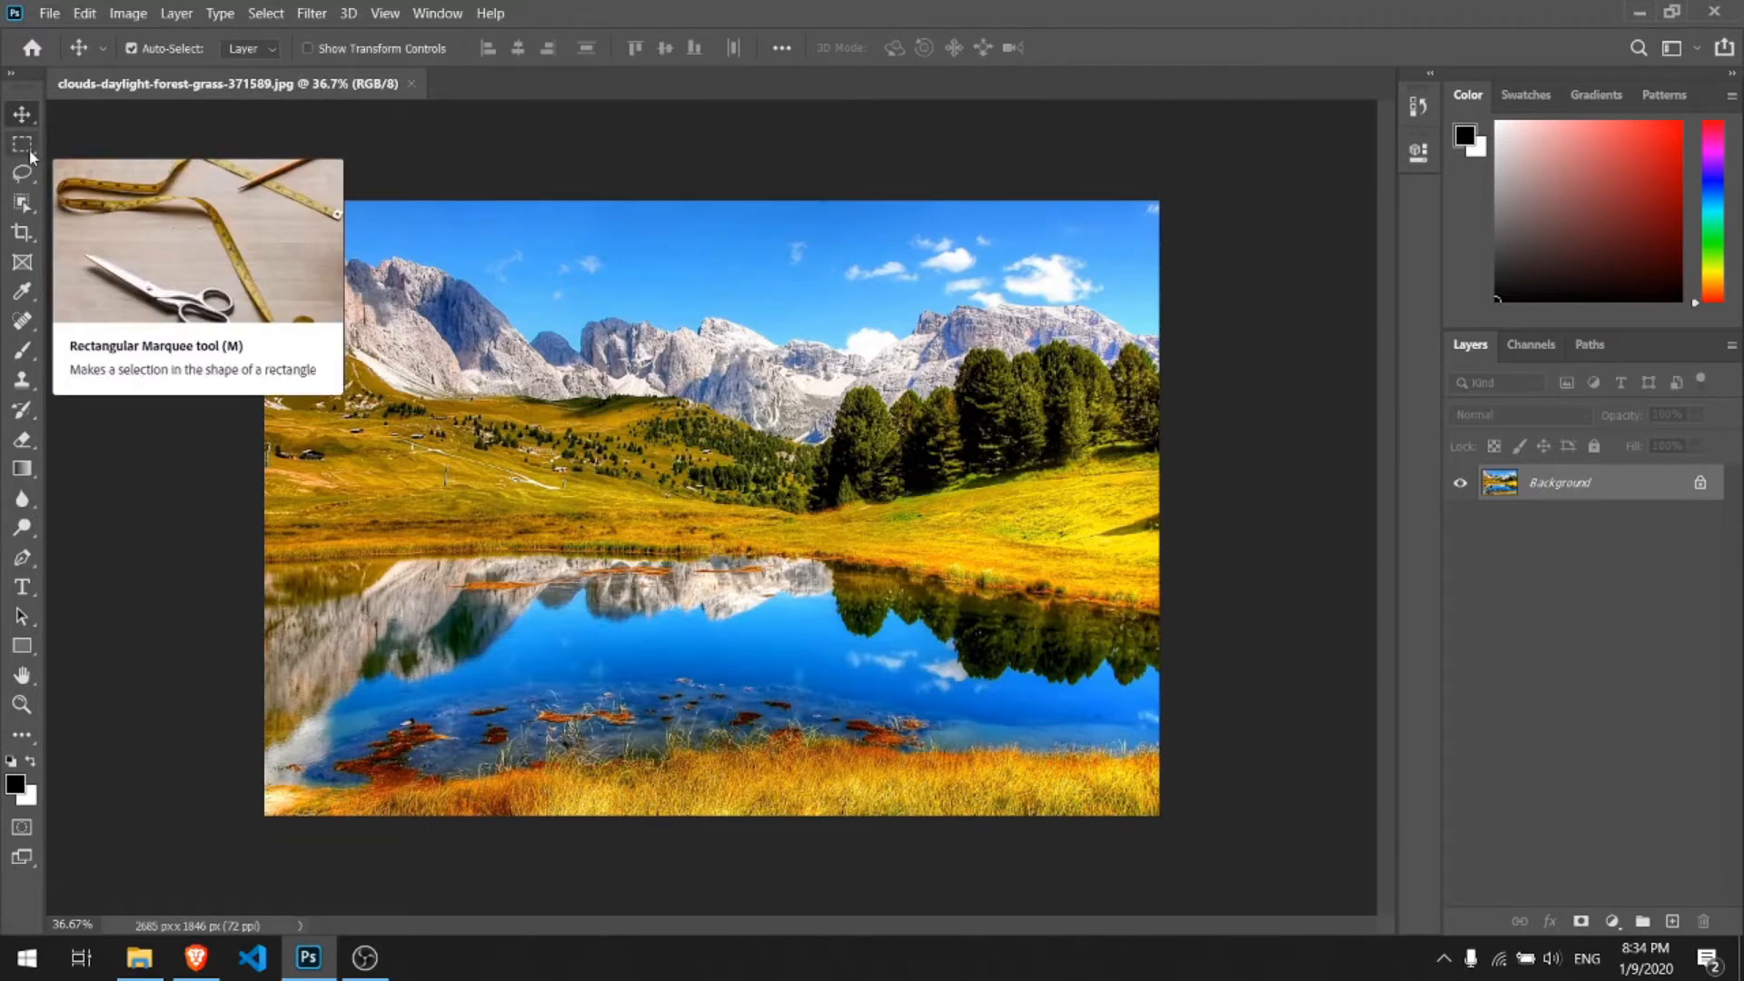
click(27, 148)
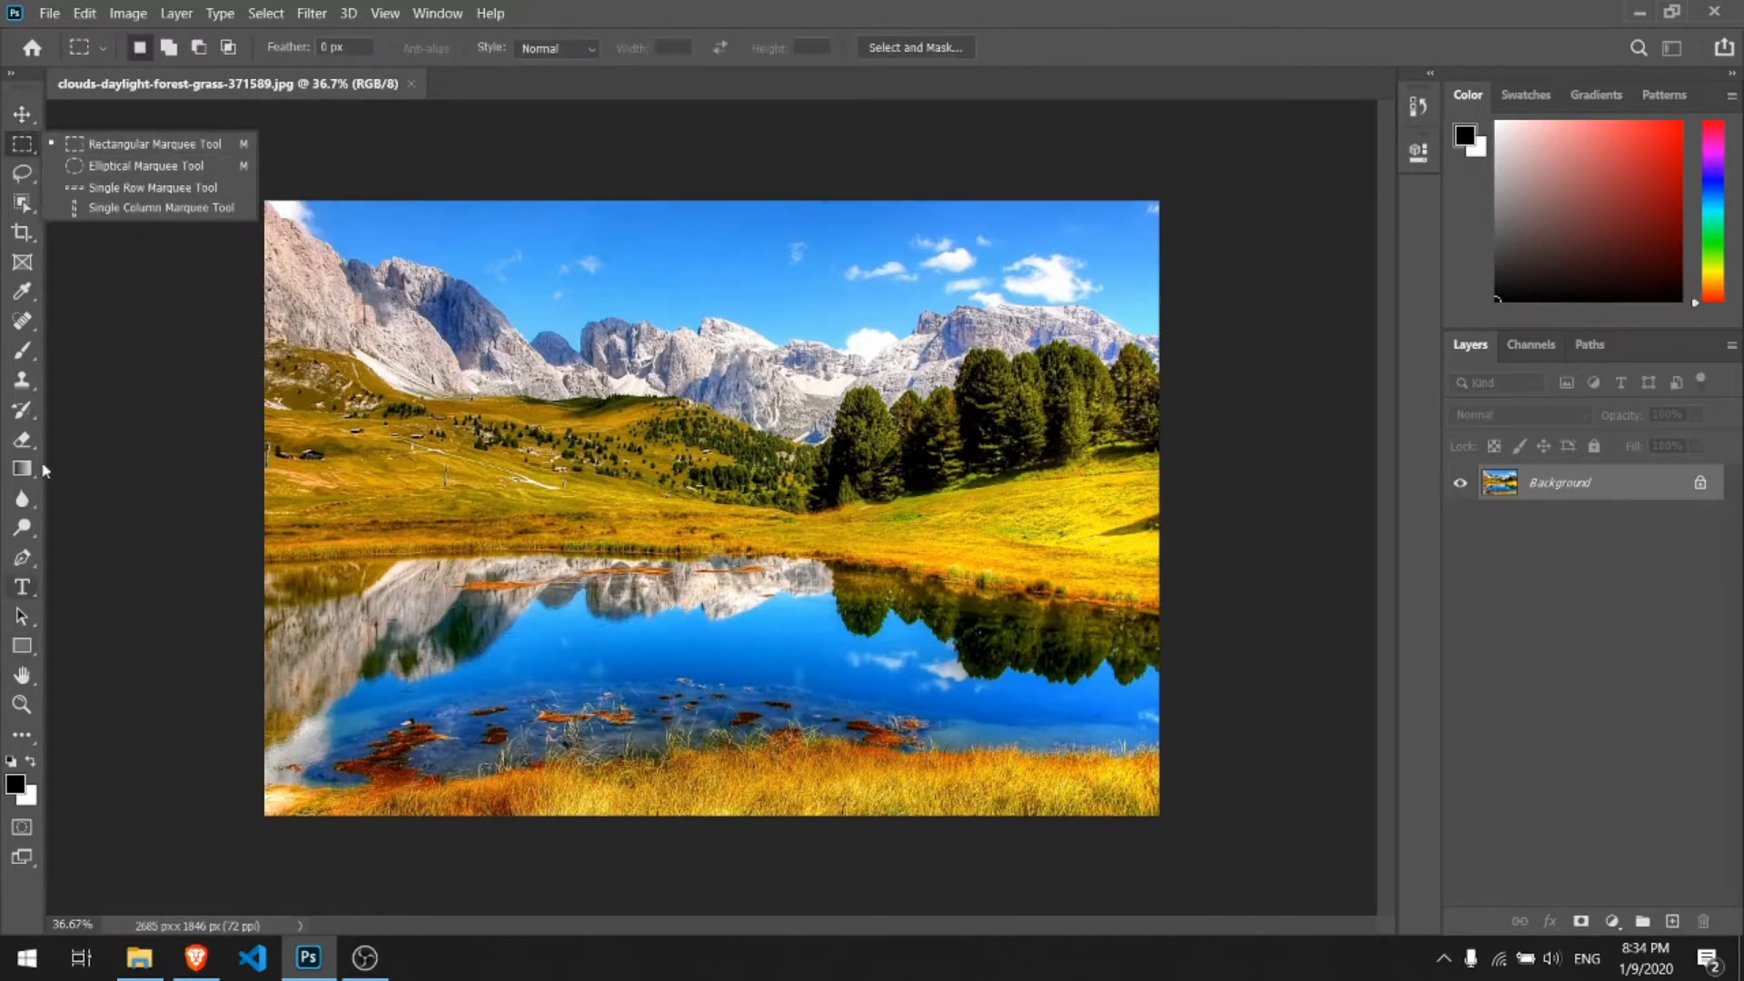
click(48, 265)
click(23, 232)
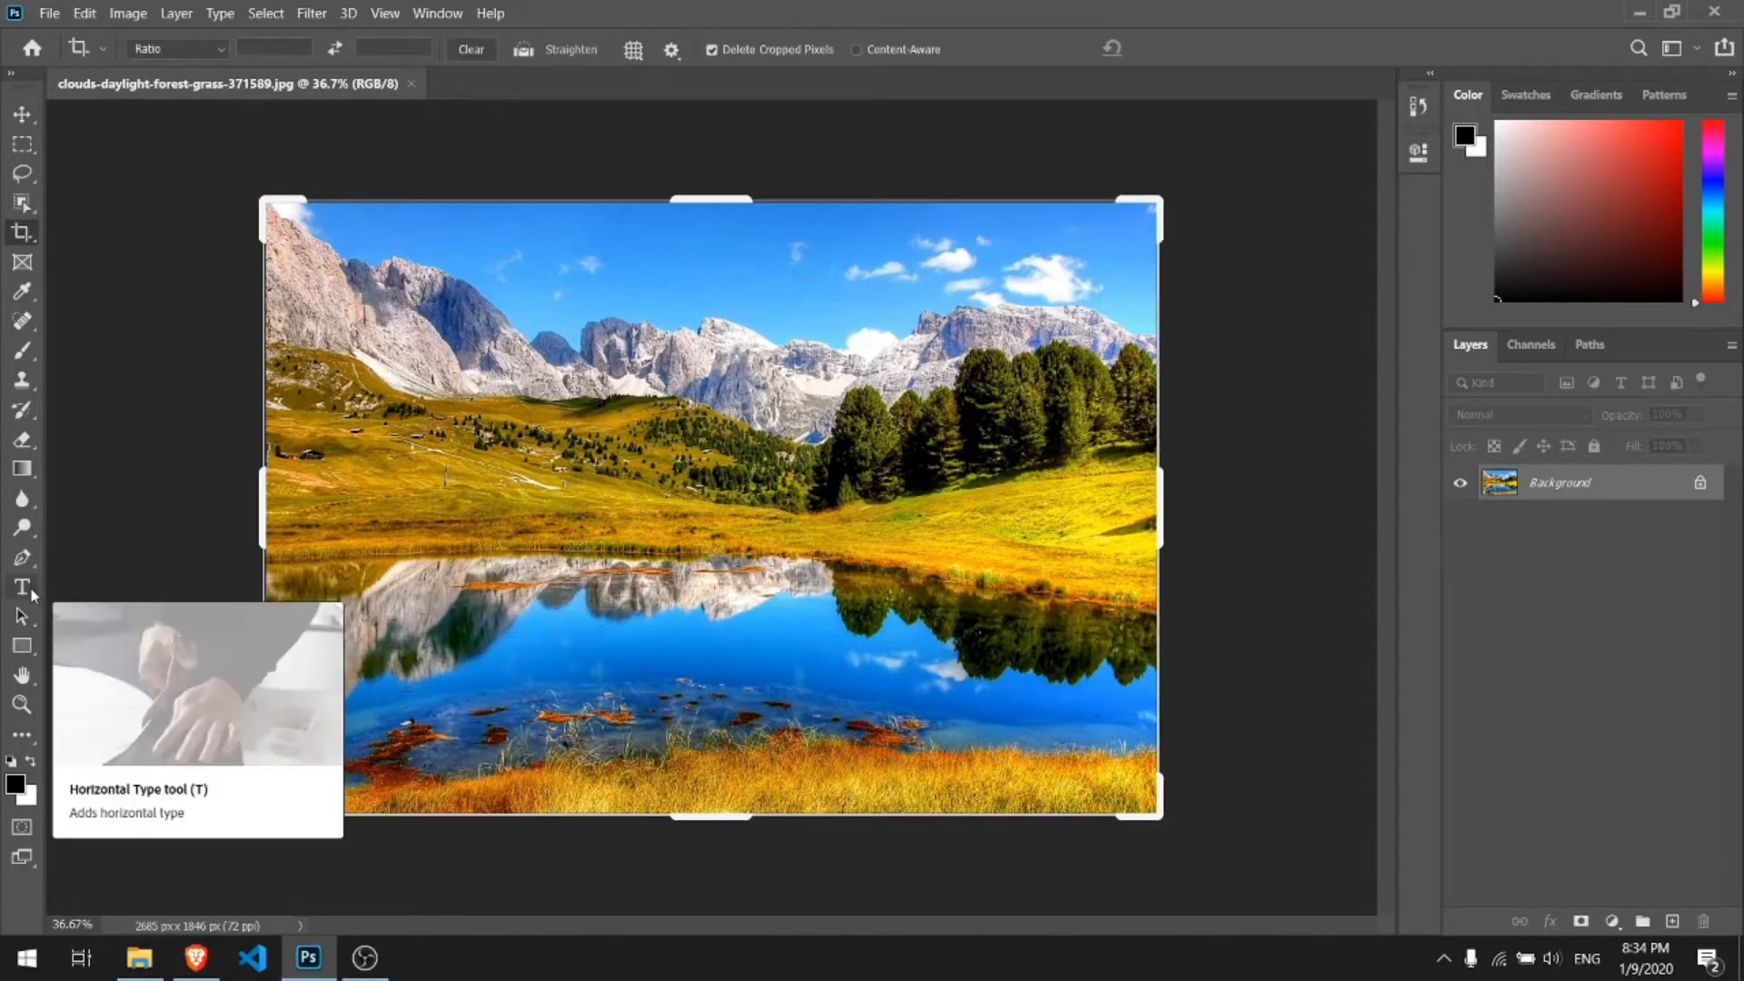
click(27, 644)
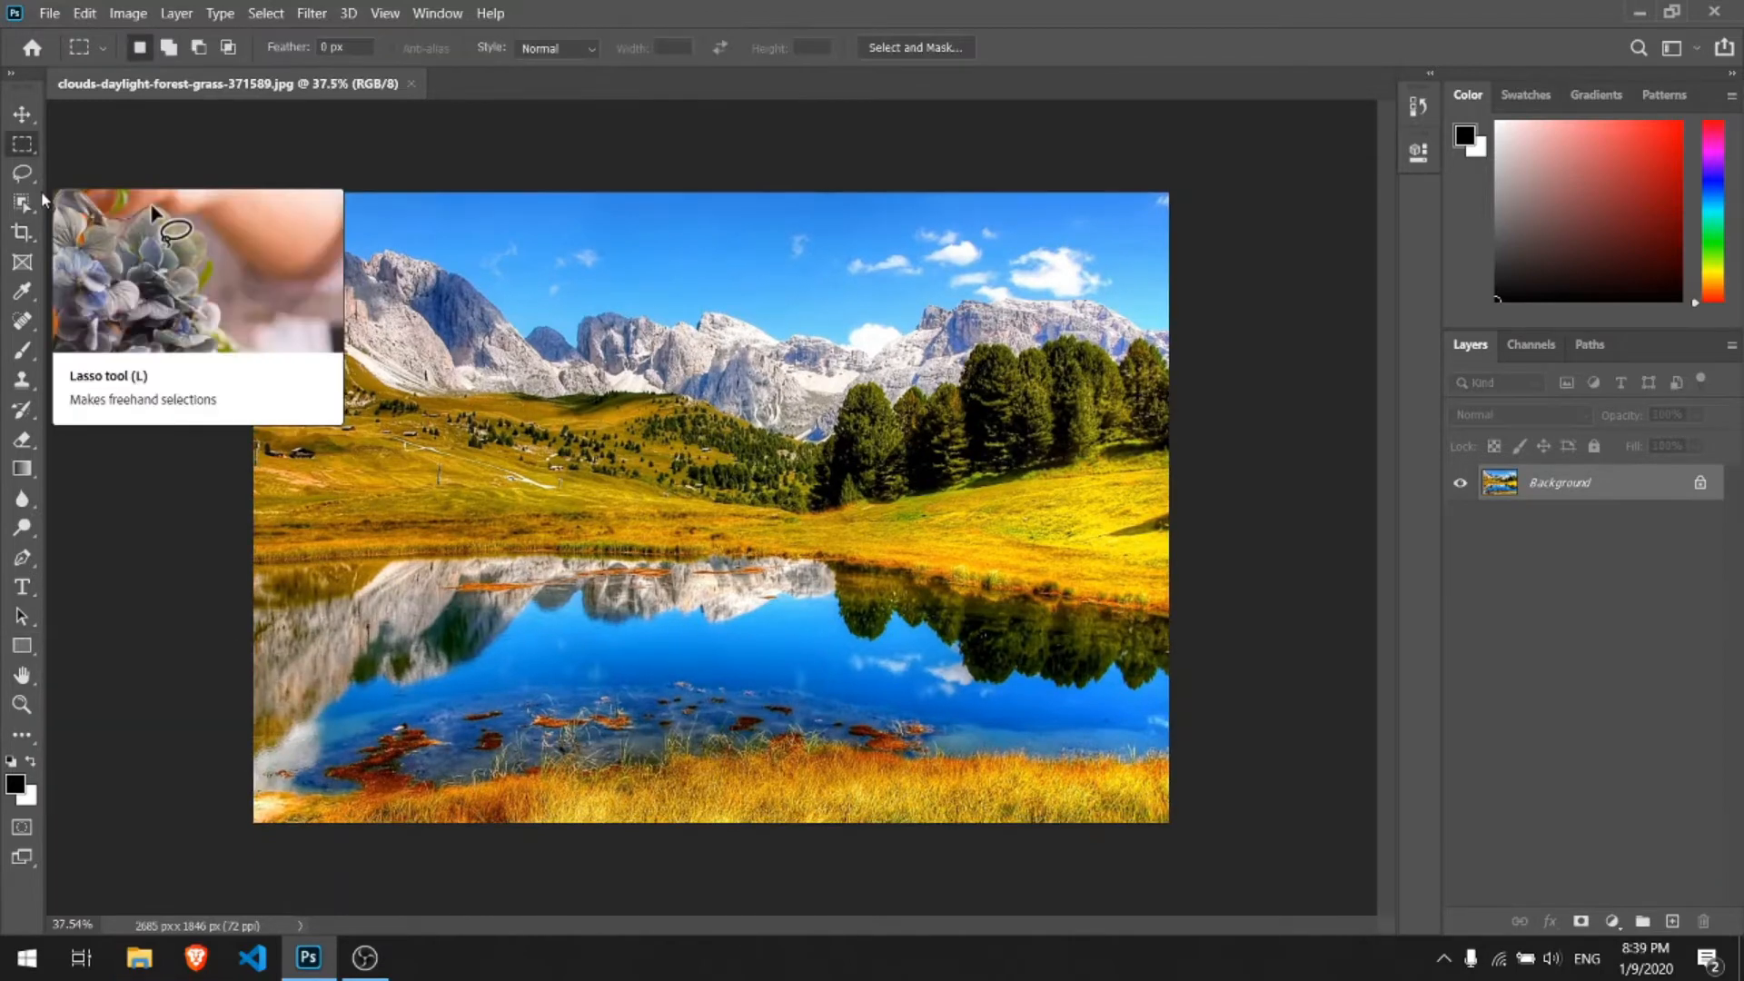
click(35, 149)
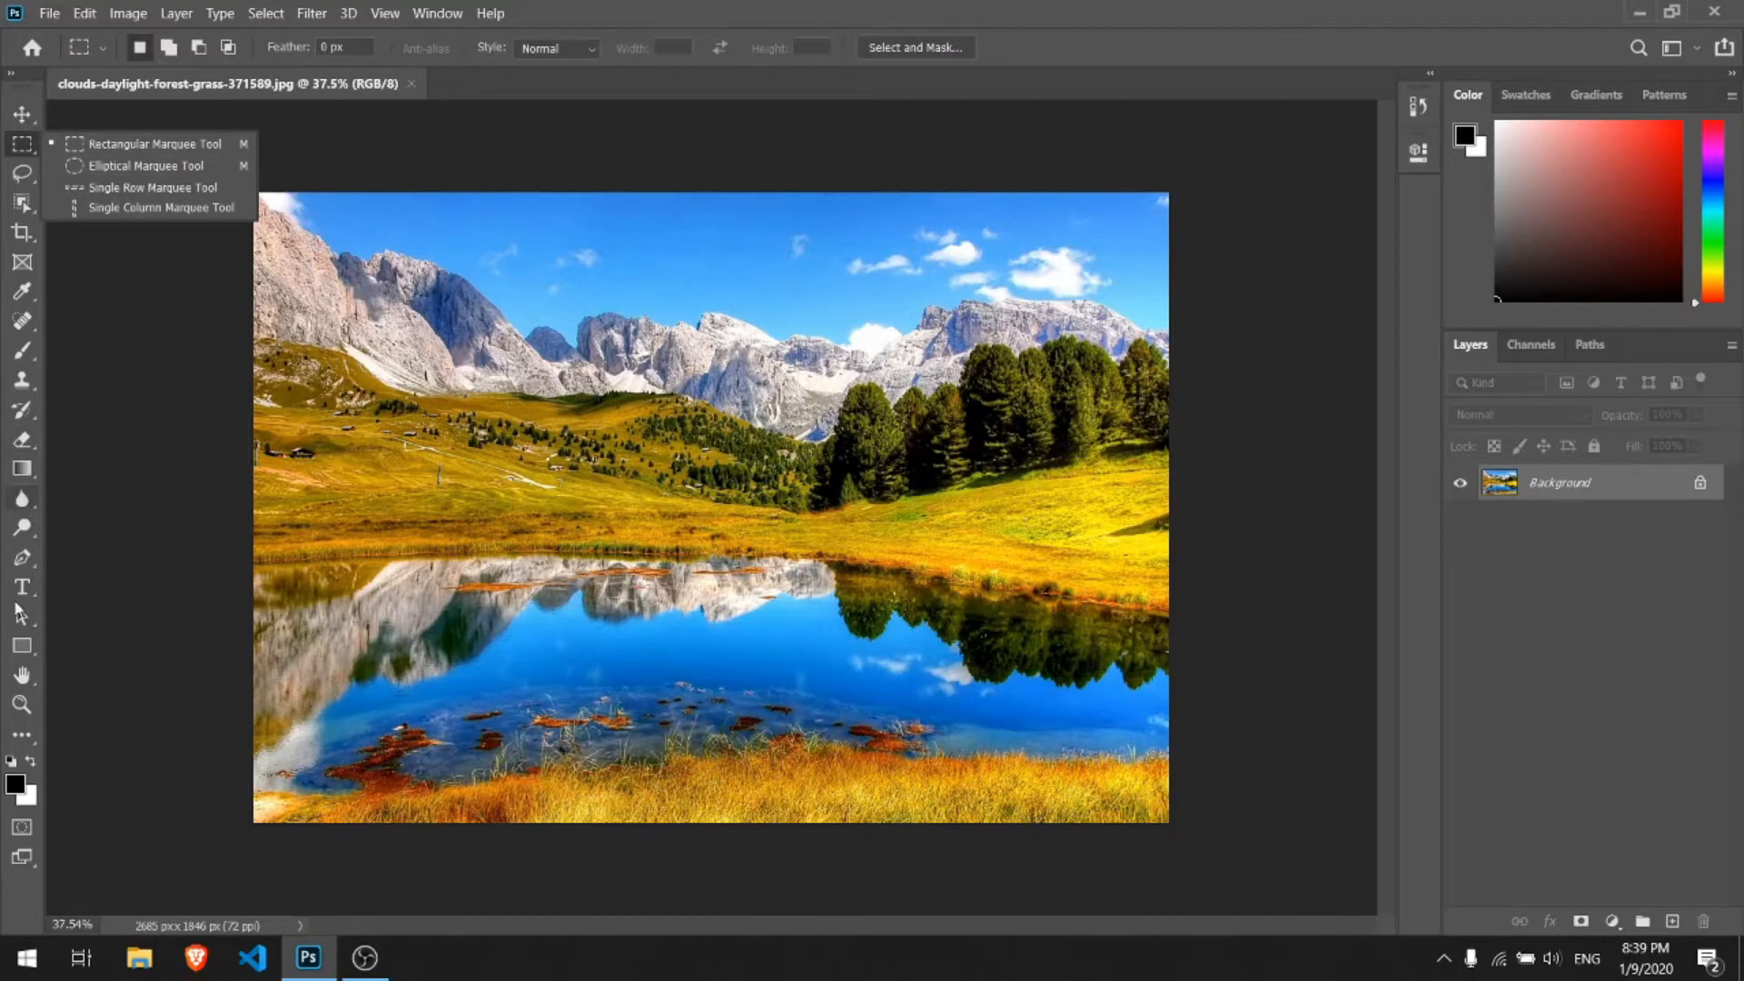
click(24, 649)
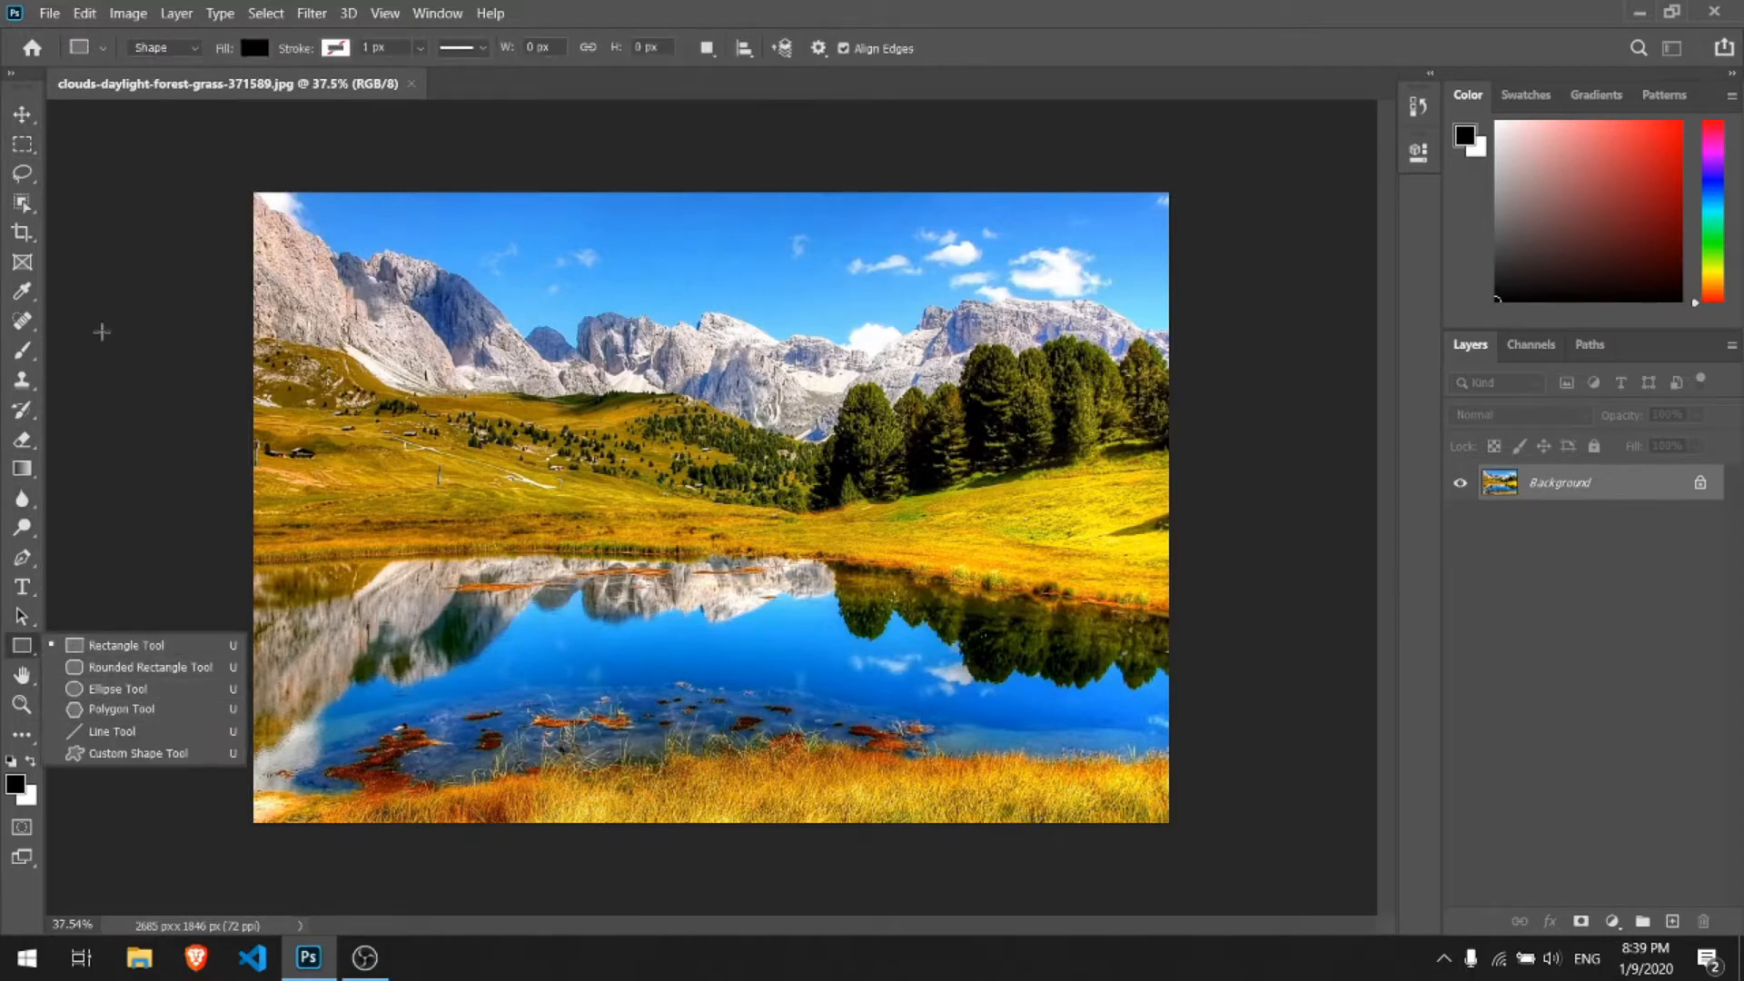
click(97, 229)
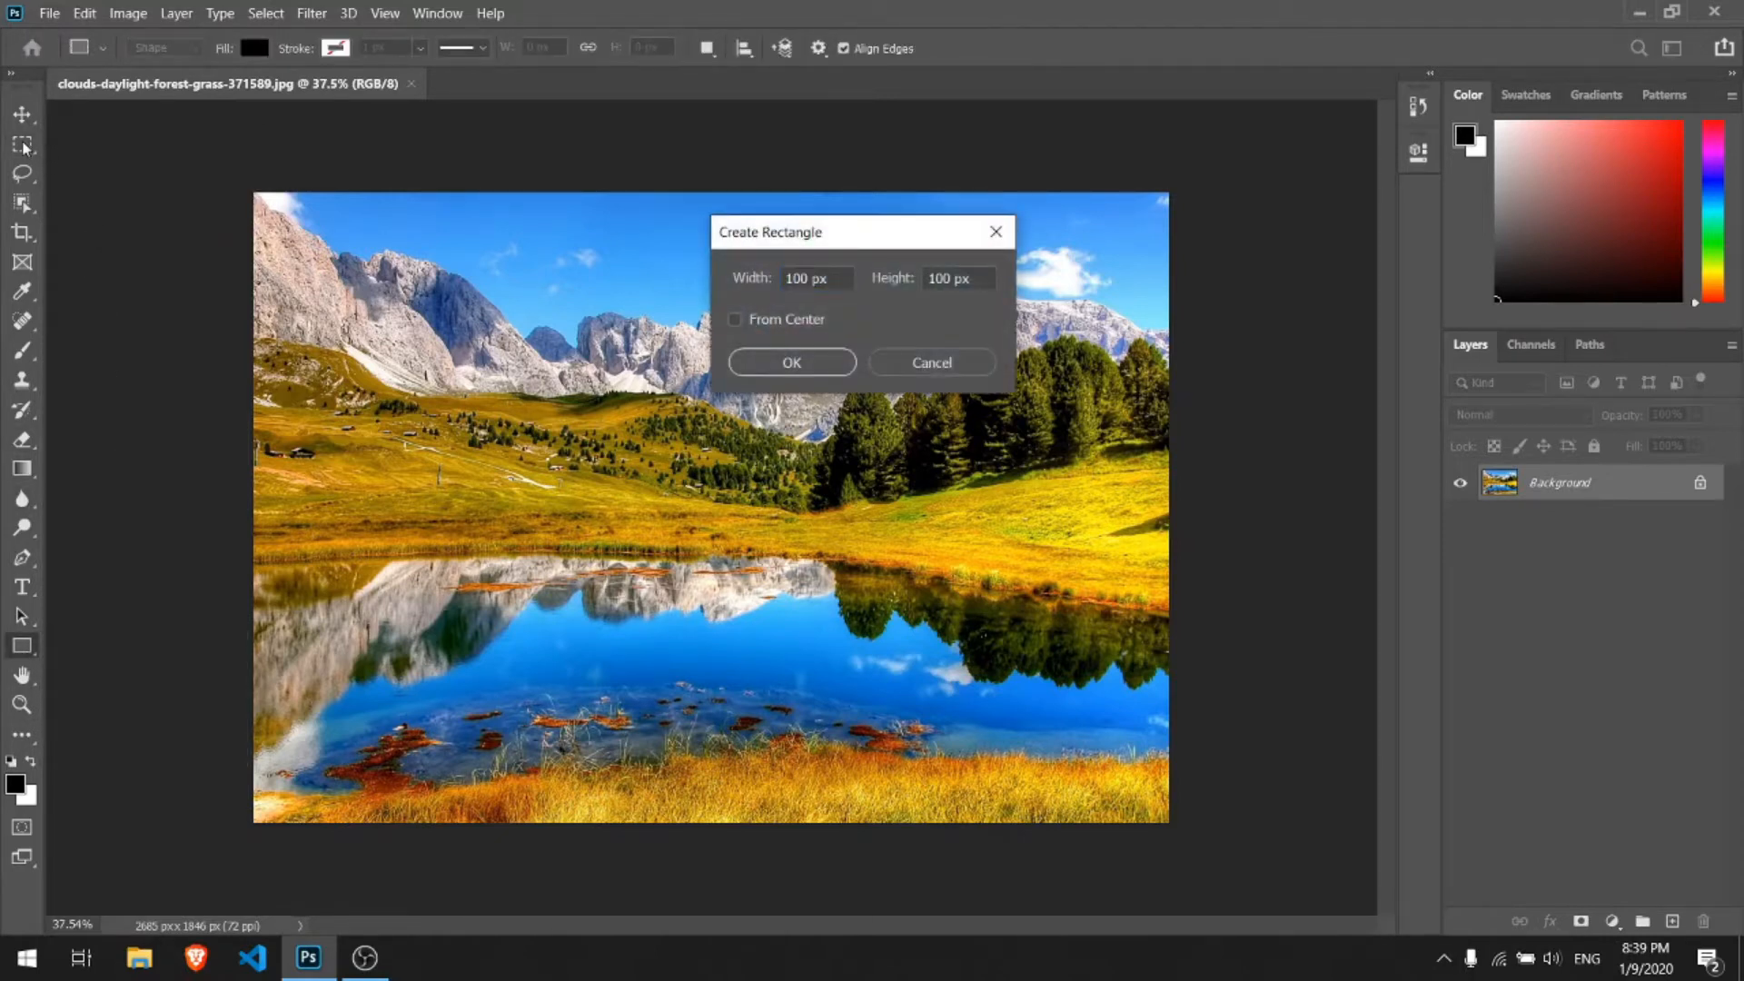
click(935, 358)
Make a rectangular marquee selection over the mountains and meadow, clear it, and make a perfectly square selection there instead
key(m)
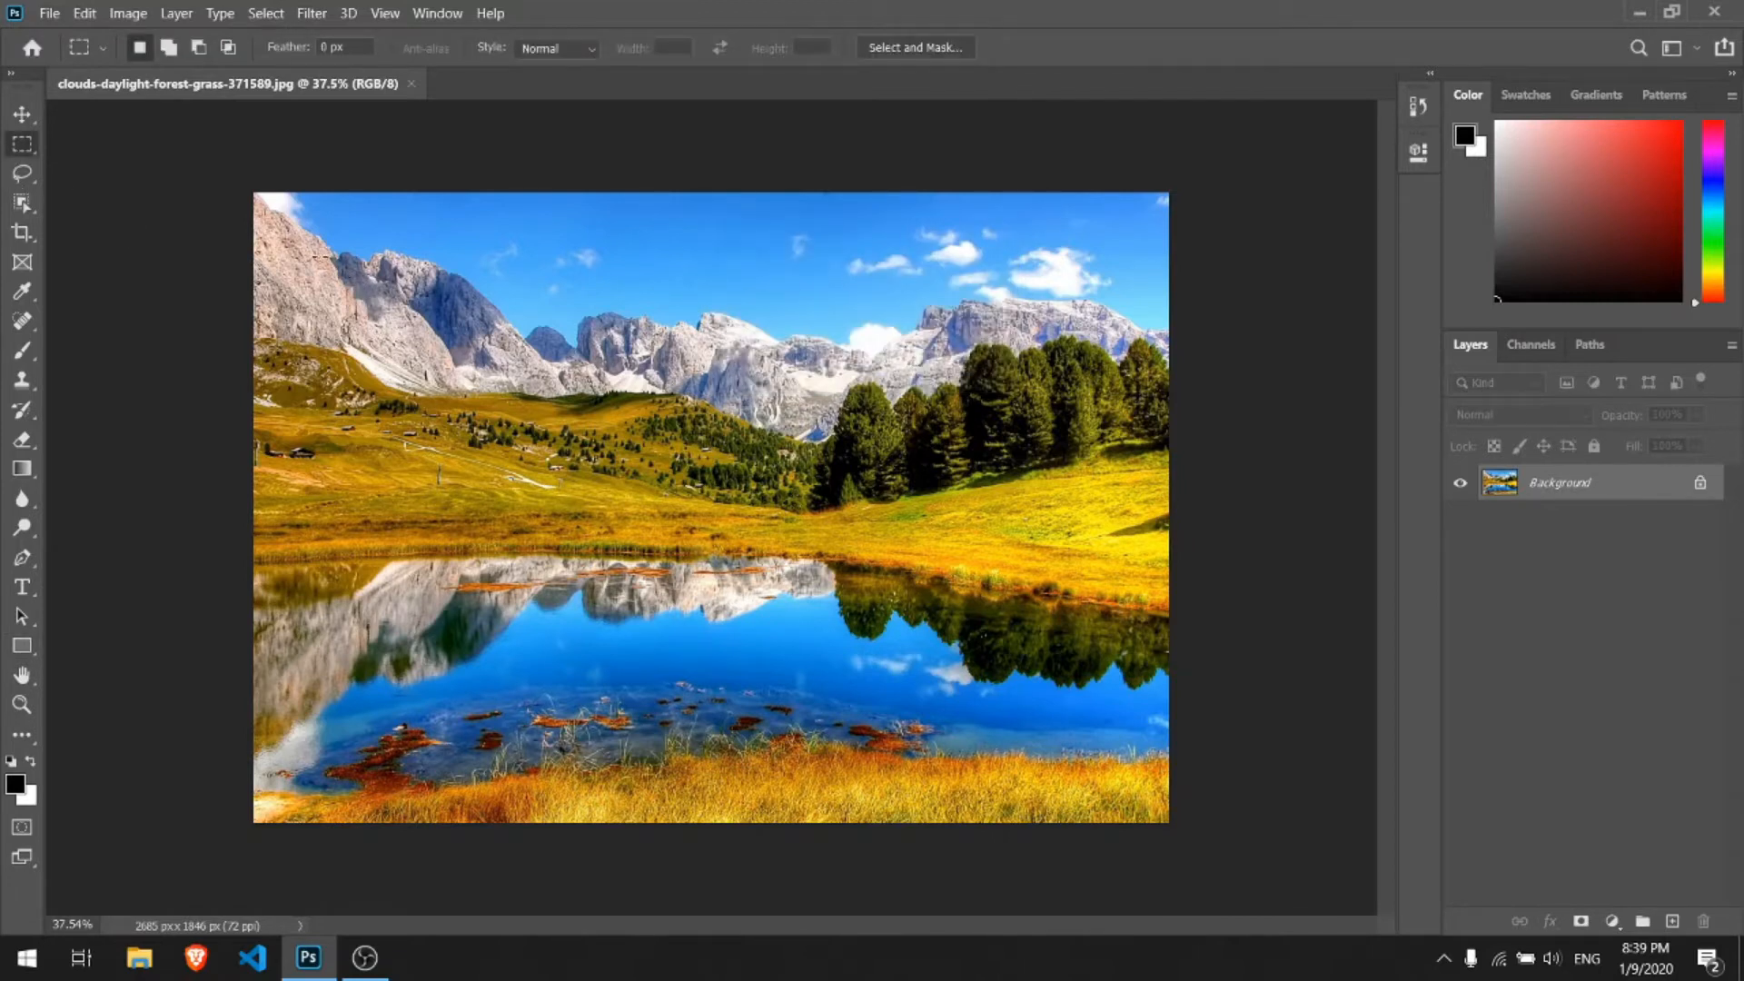
drag(319, 253, 805, 526)
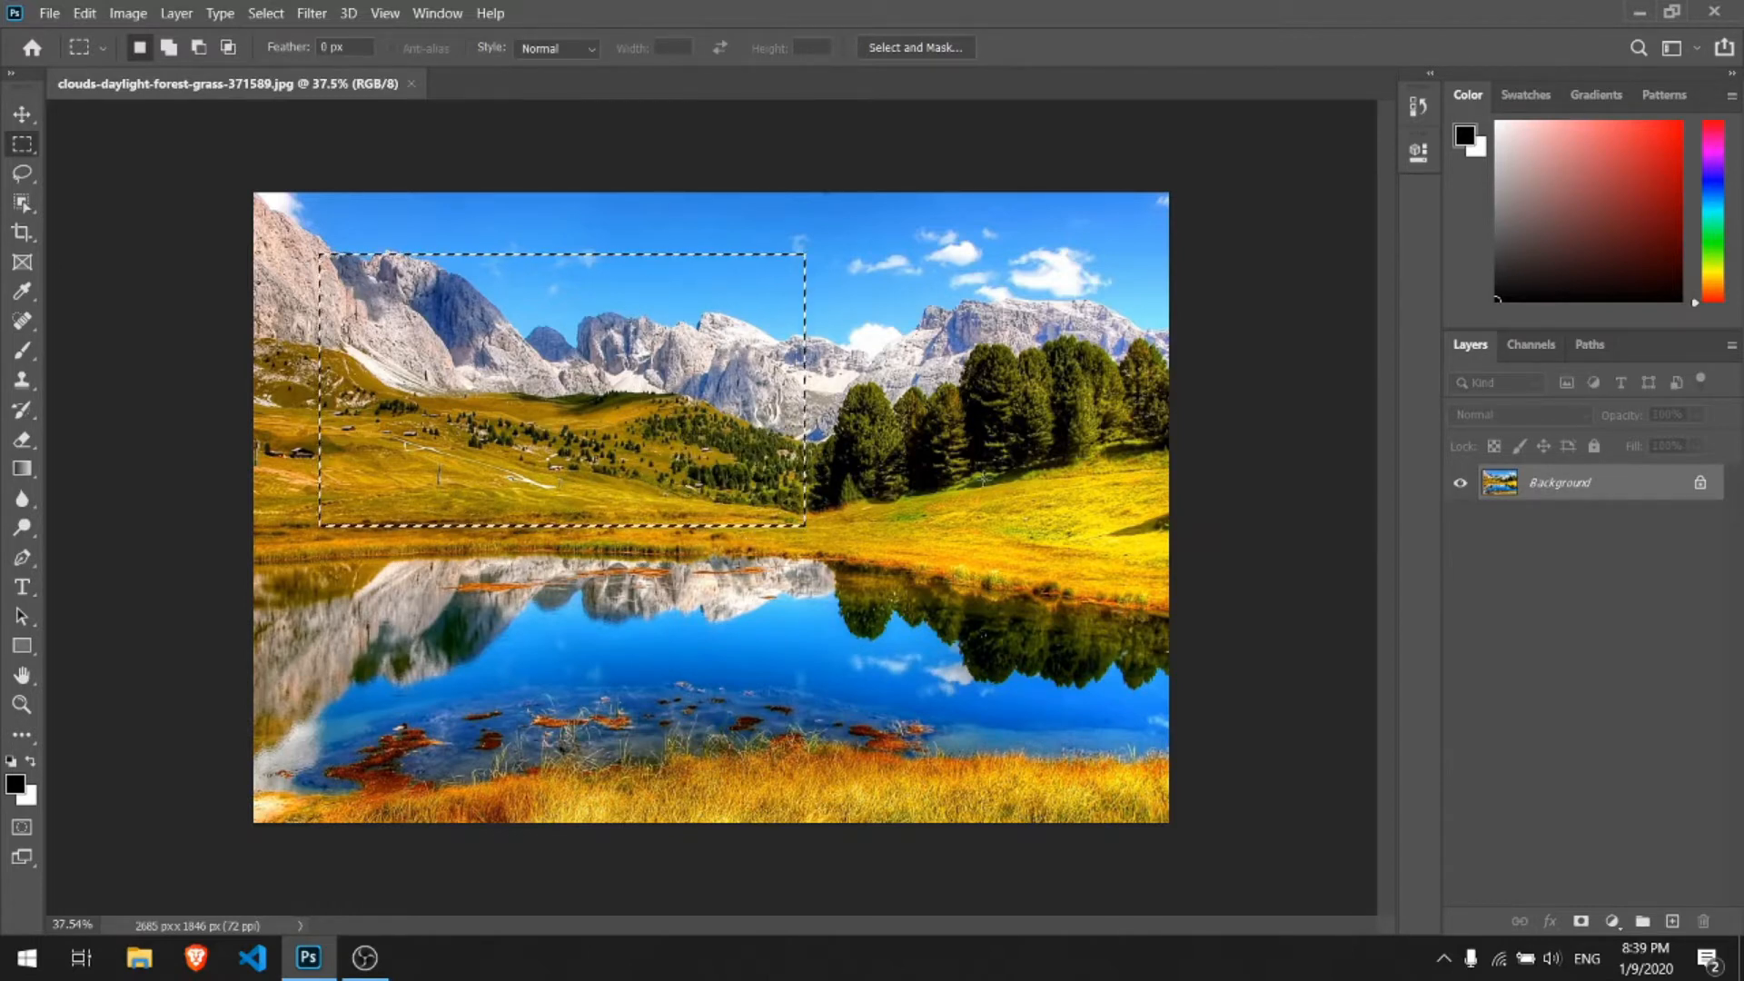
click(1218, 471)
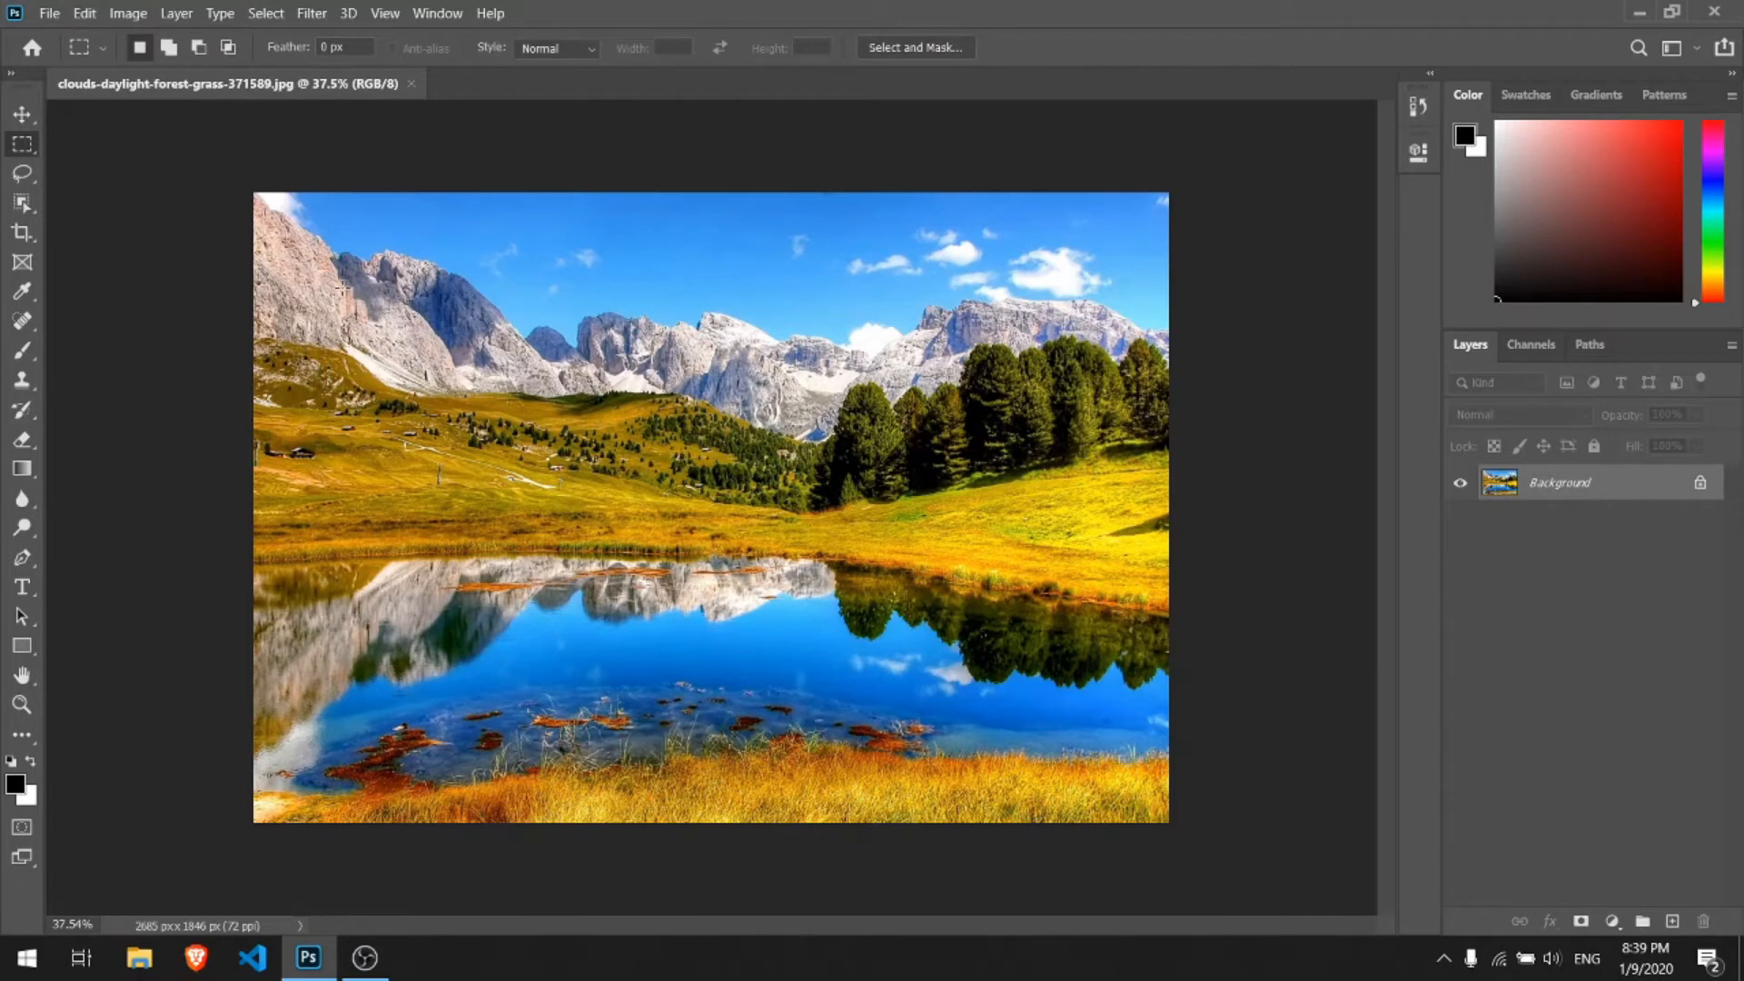
drag(322, 270, 637, 586)
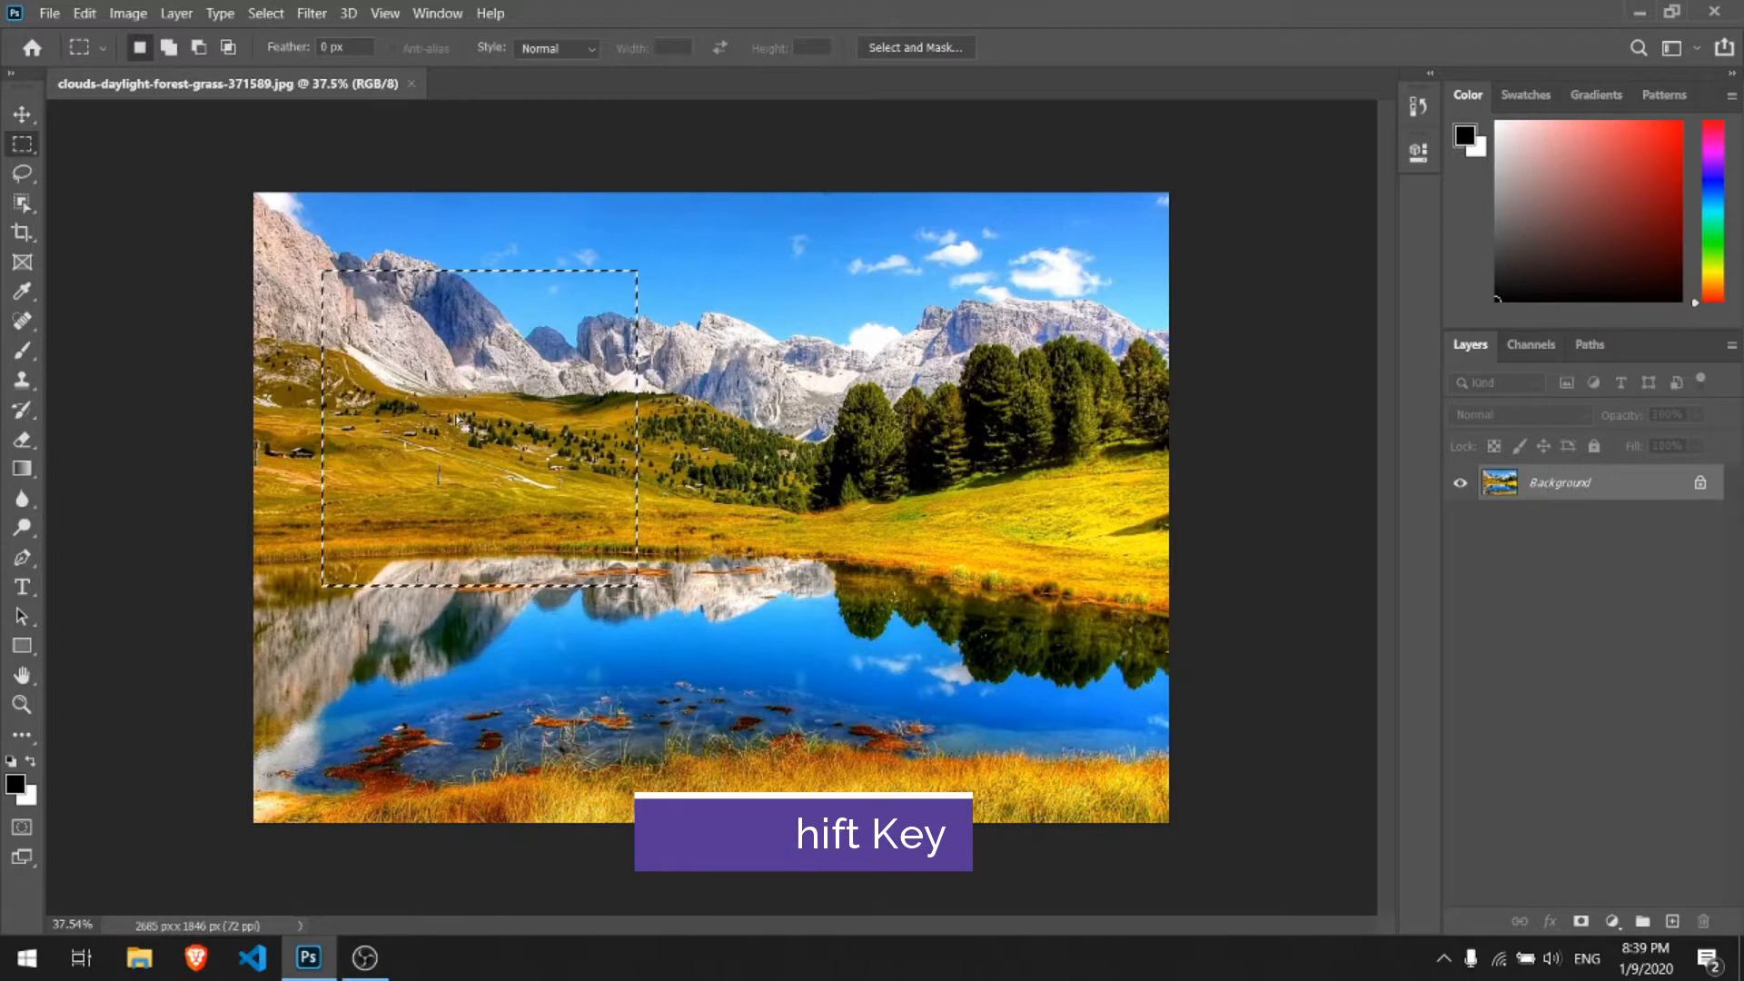
Replace the square selection with a circular Elliptical Marquee selection over the meadow and lake, and clear it
right_click(21, 144)
click(72, 167)
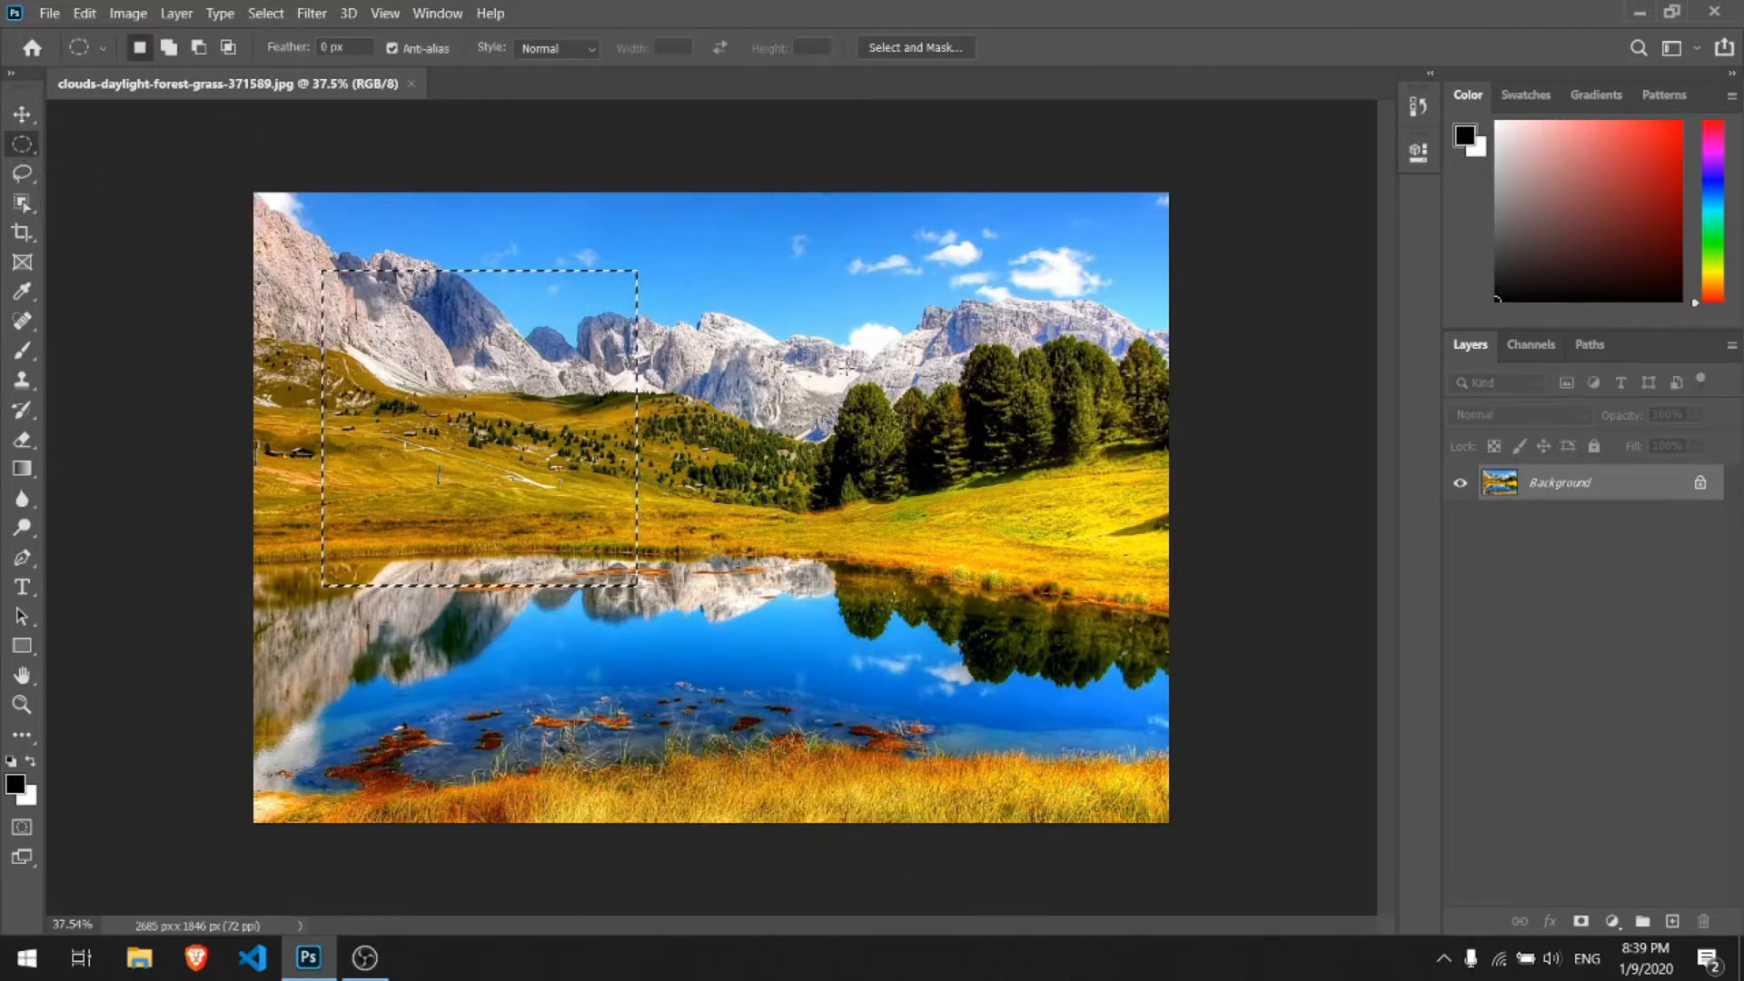
click(971, 436)
drag(411, 320, 979, 677)
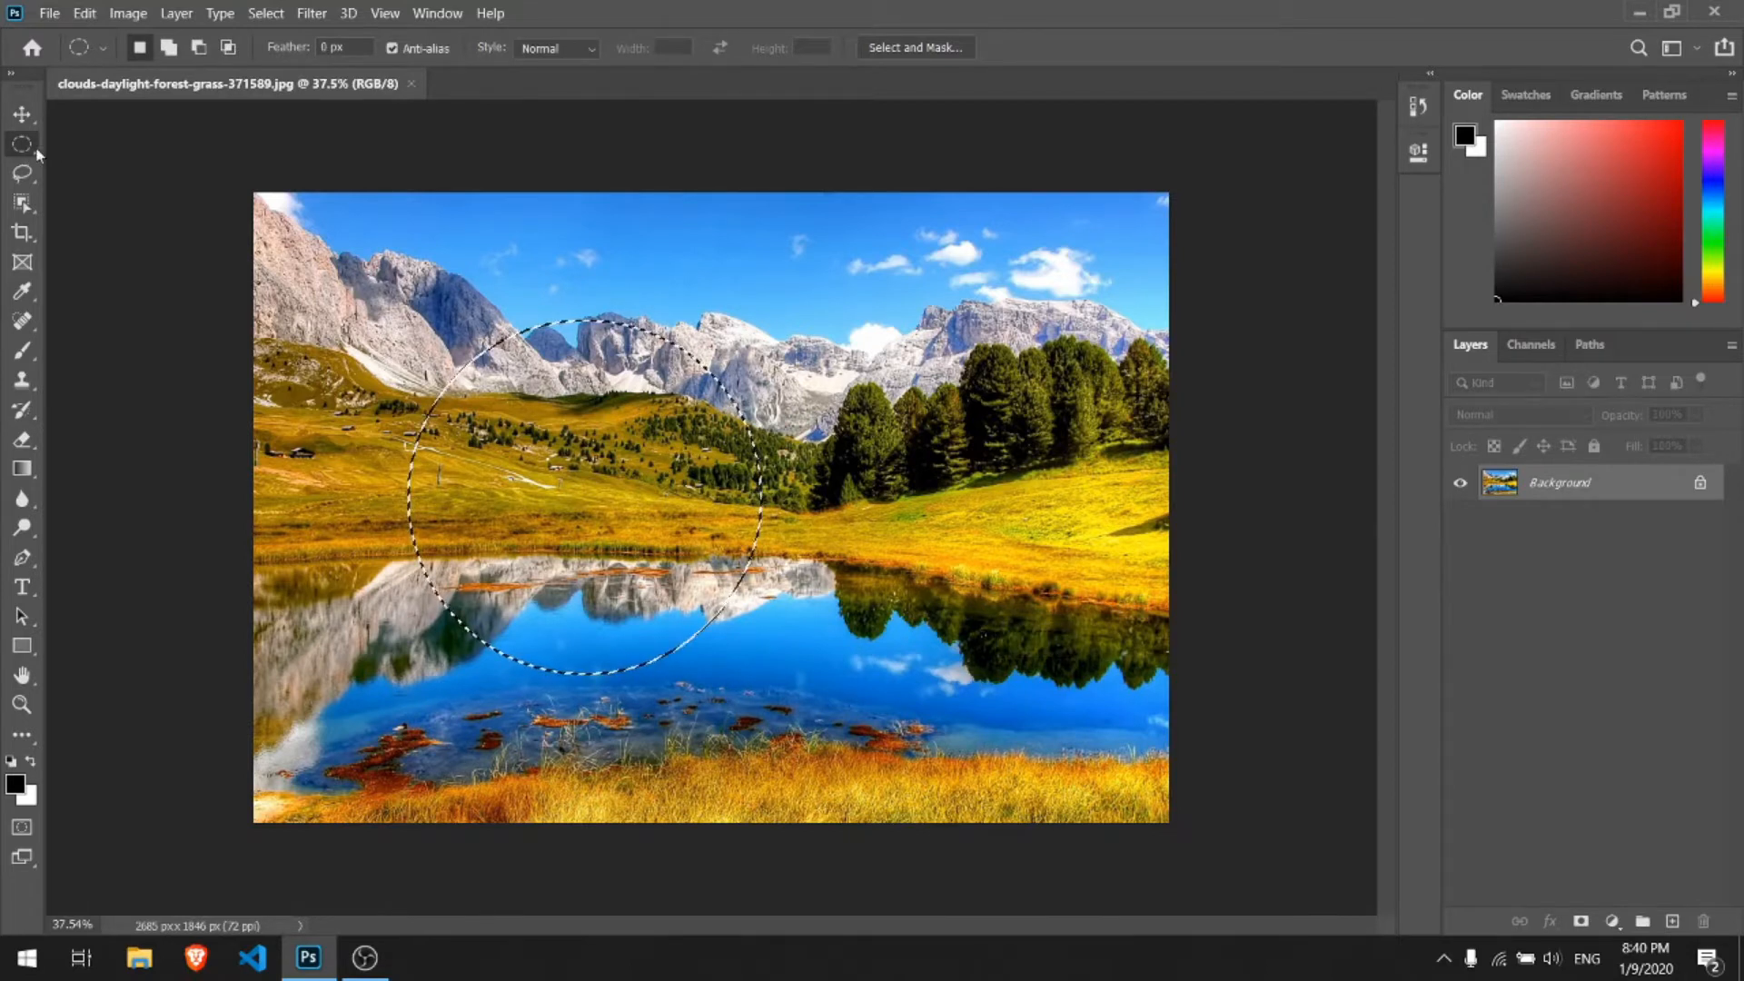
click(128, 182)
Make a Rectangular Marquee selection spanning the mountains, meadow and far lake shore, and deselect it
right_click(22, 143)
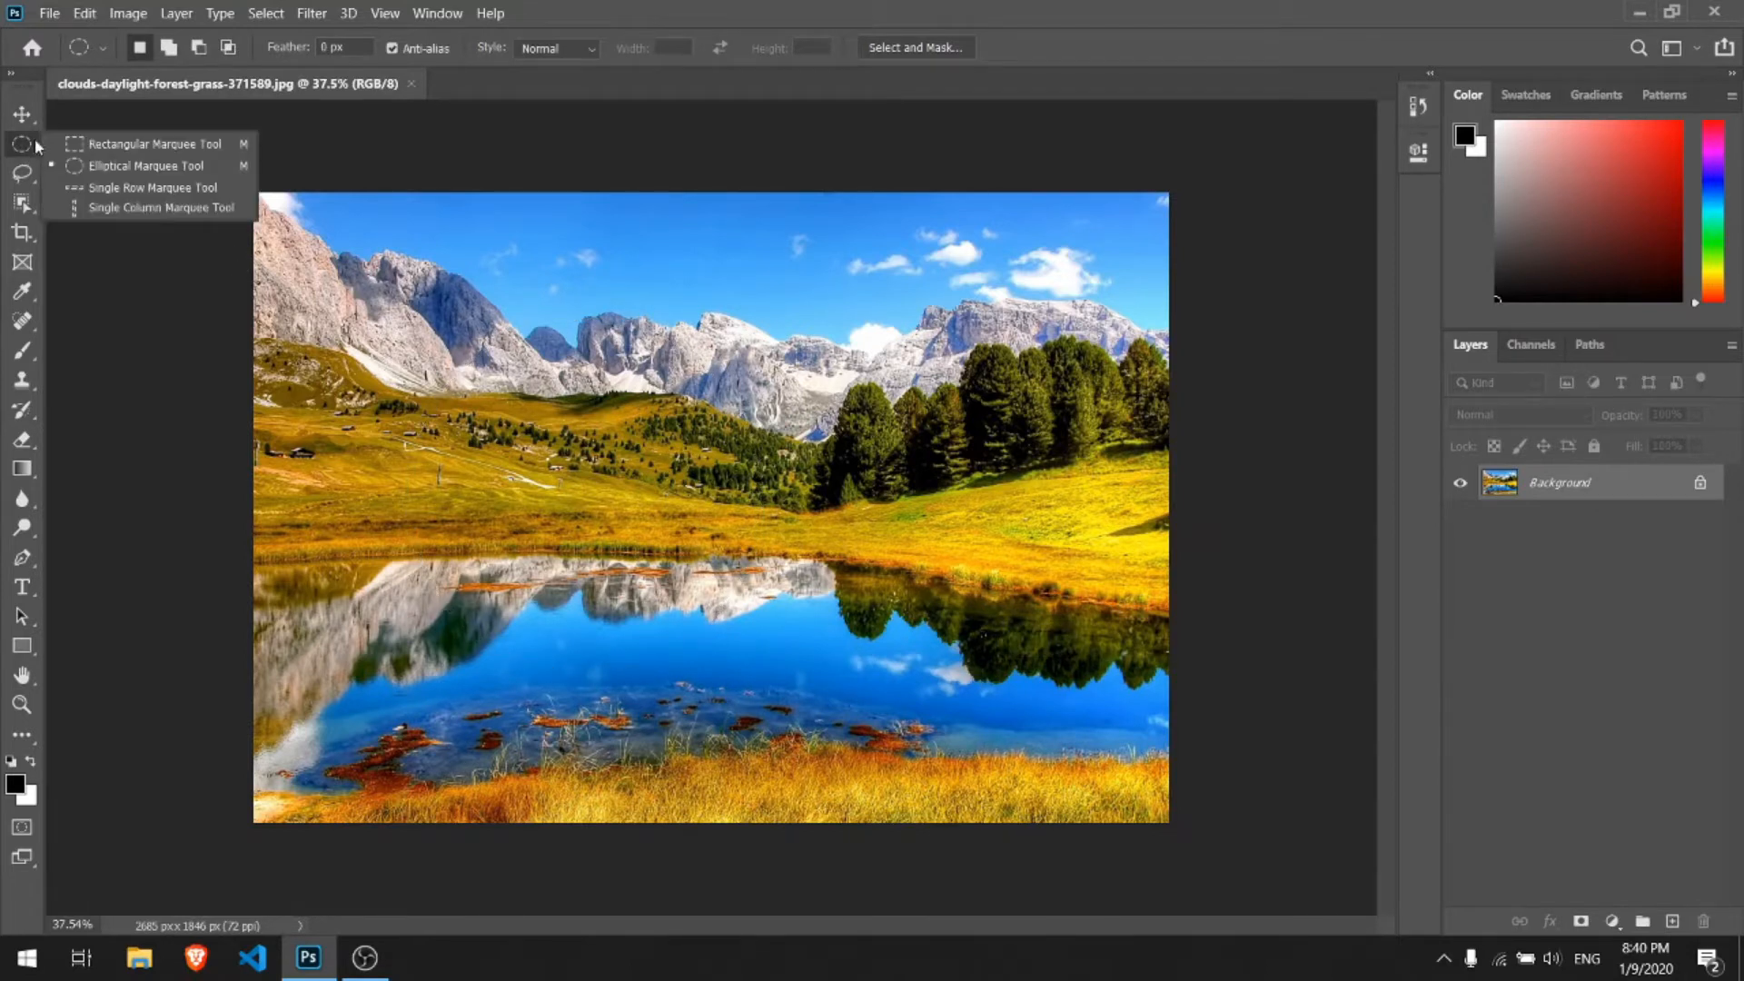
click(90, 146)
drag(339, 267, 868, 585)
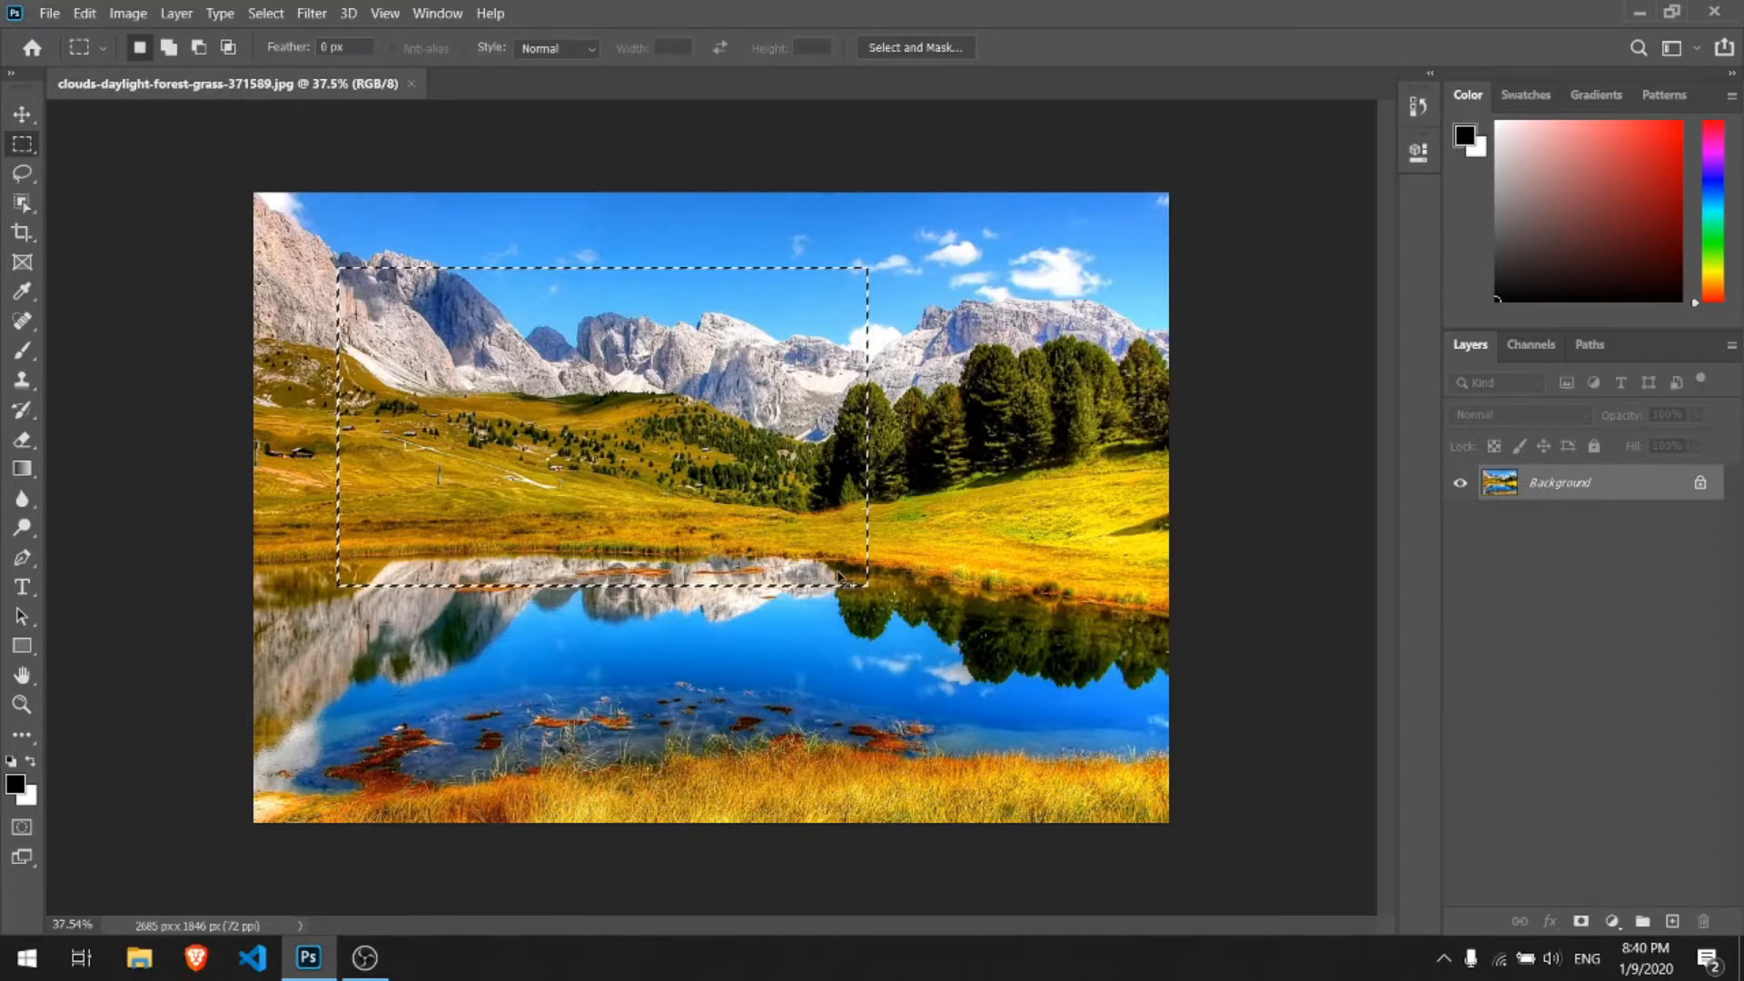
key(ctrl)
key(ctrl+d)
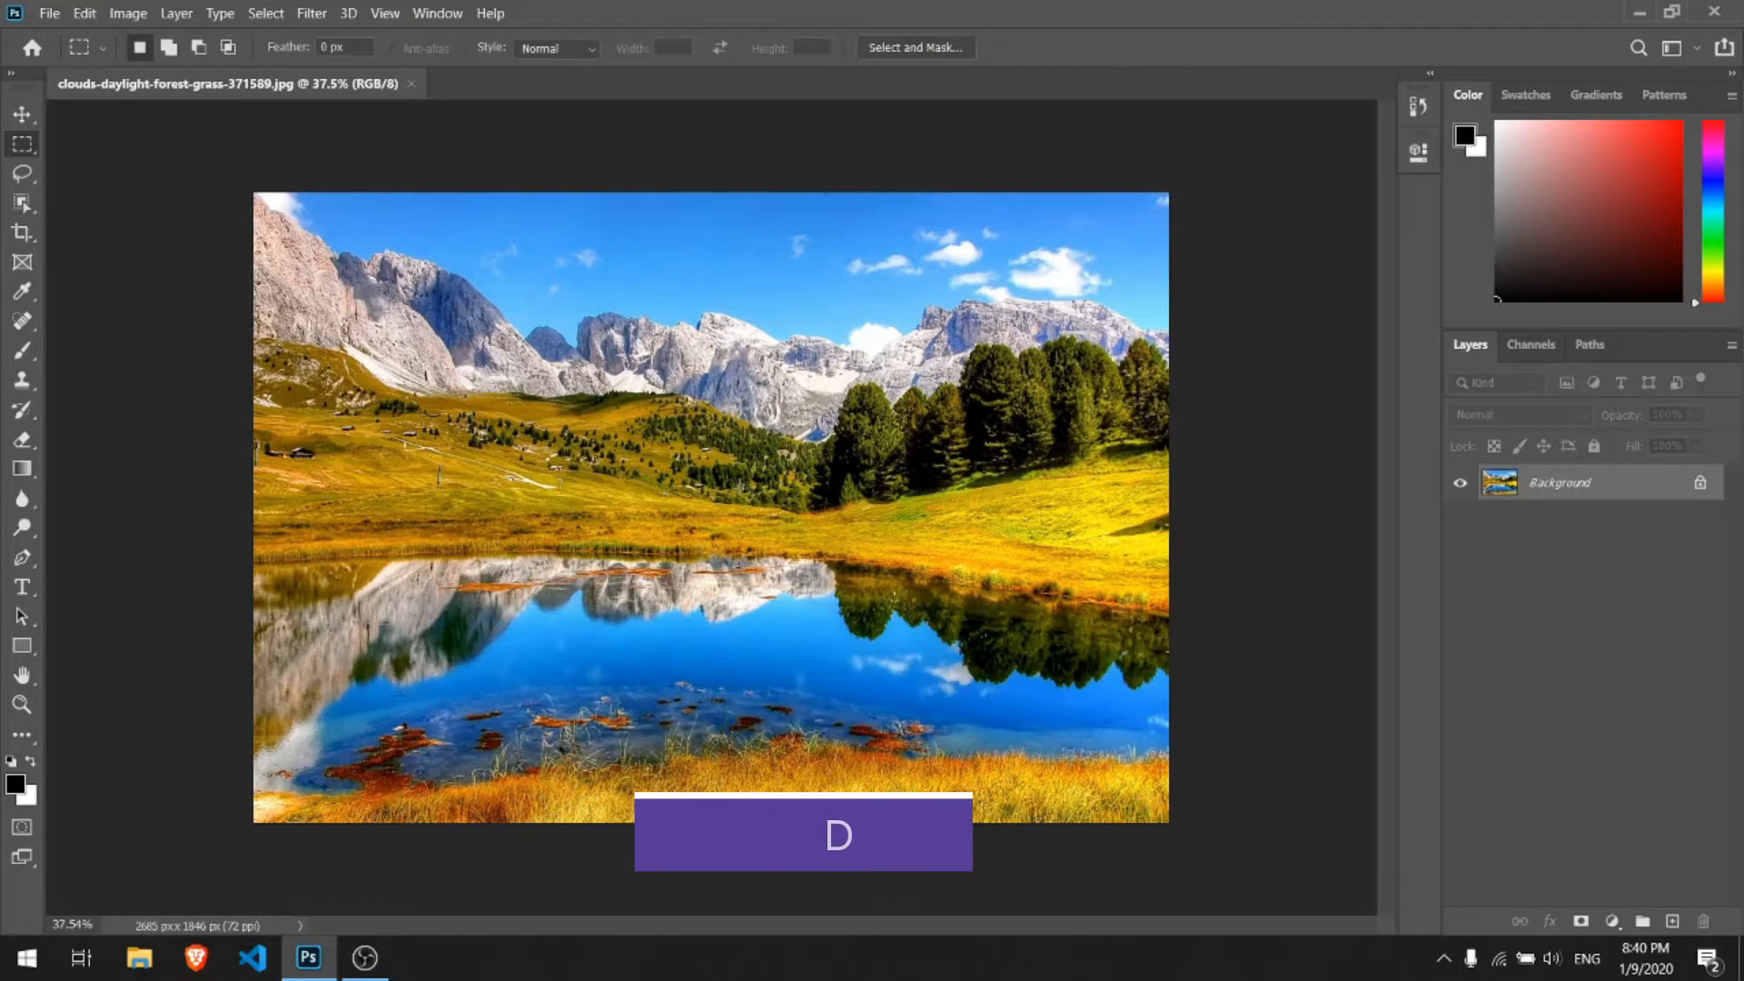
Select a rectangular area over the lake and subtract rectangular notches from its lower-right corner and its upper, right and lower edges
right_click(37, 147)
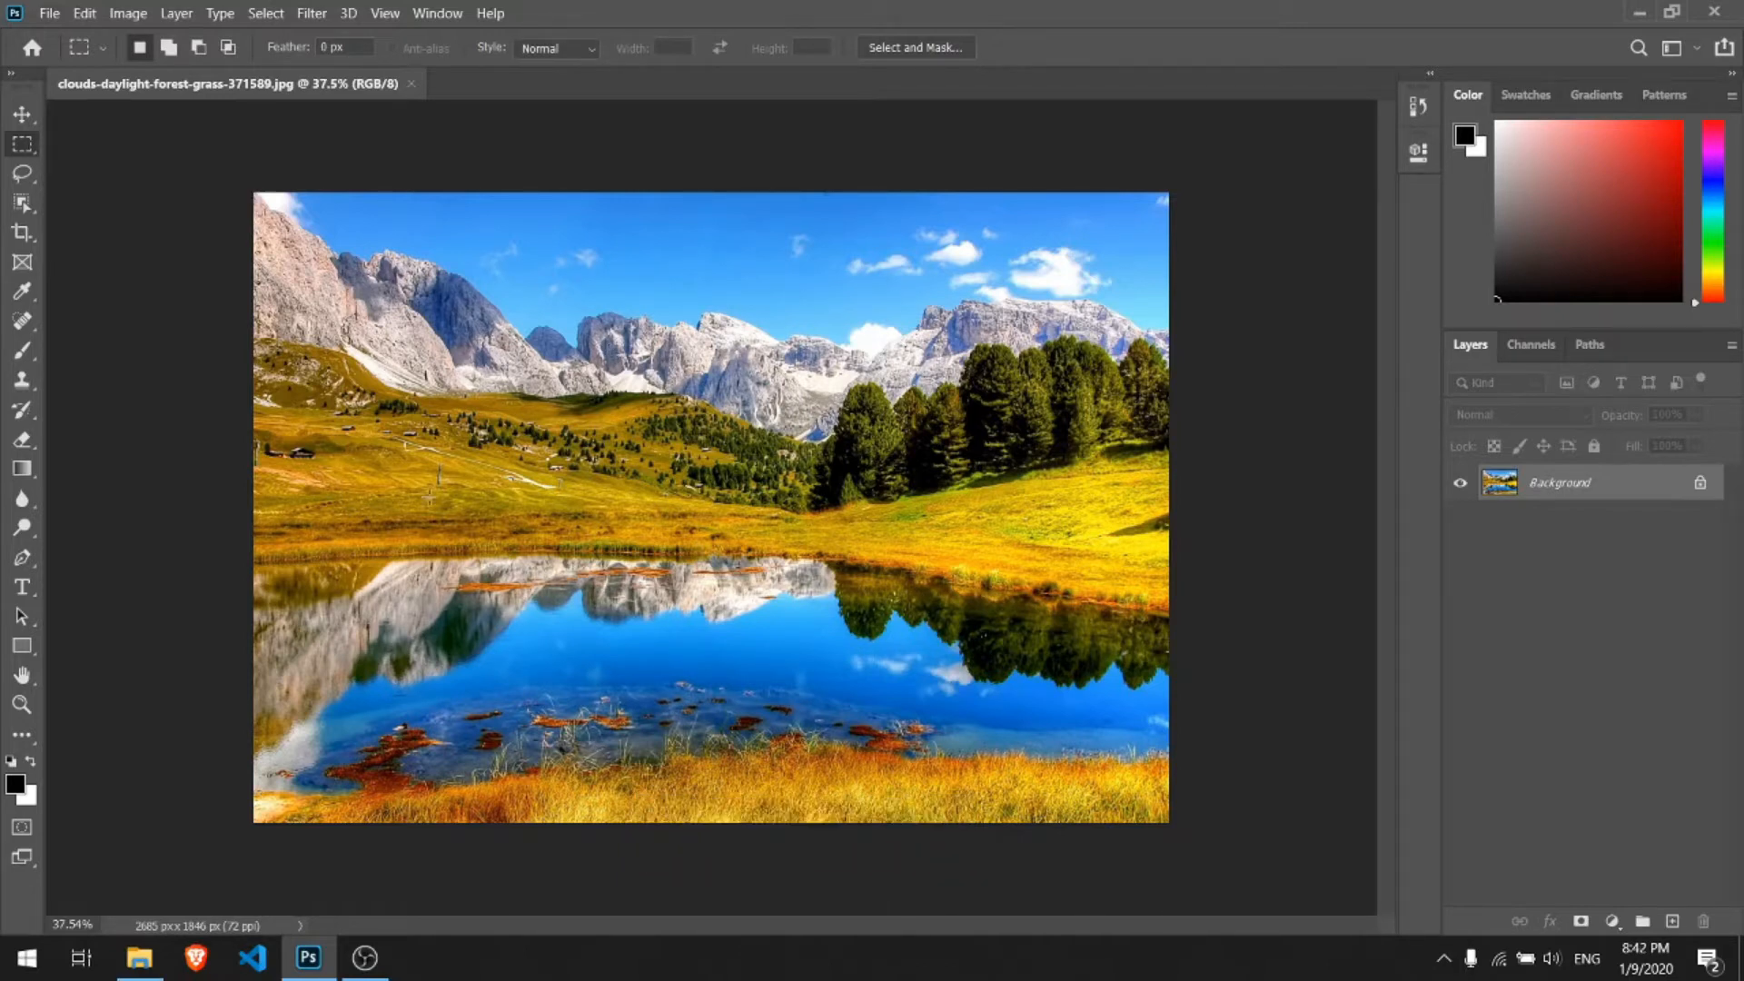
drag(429, 498, 715, 683)
key(alt)
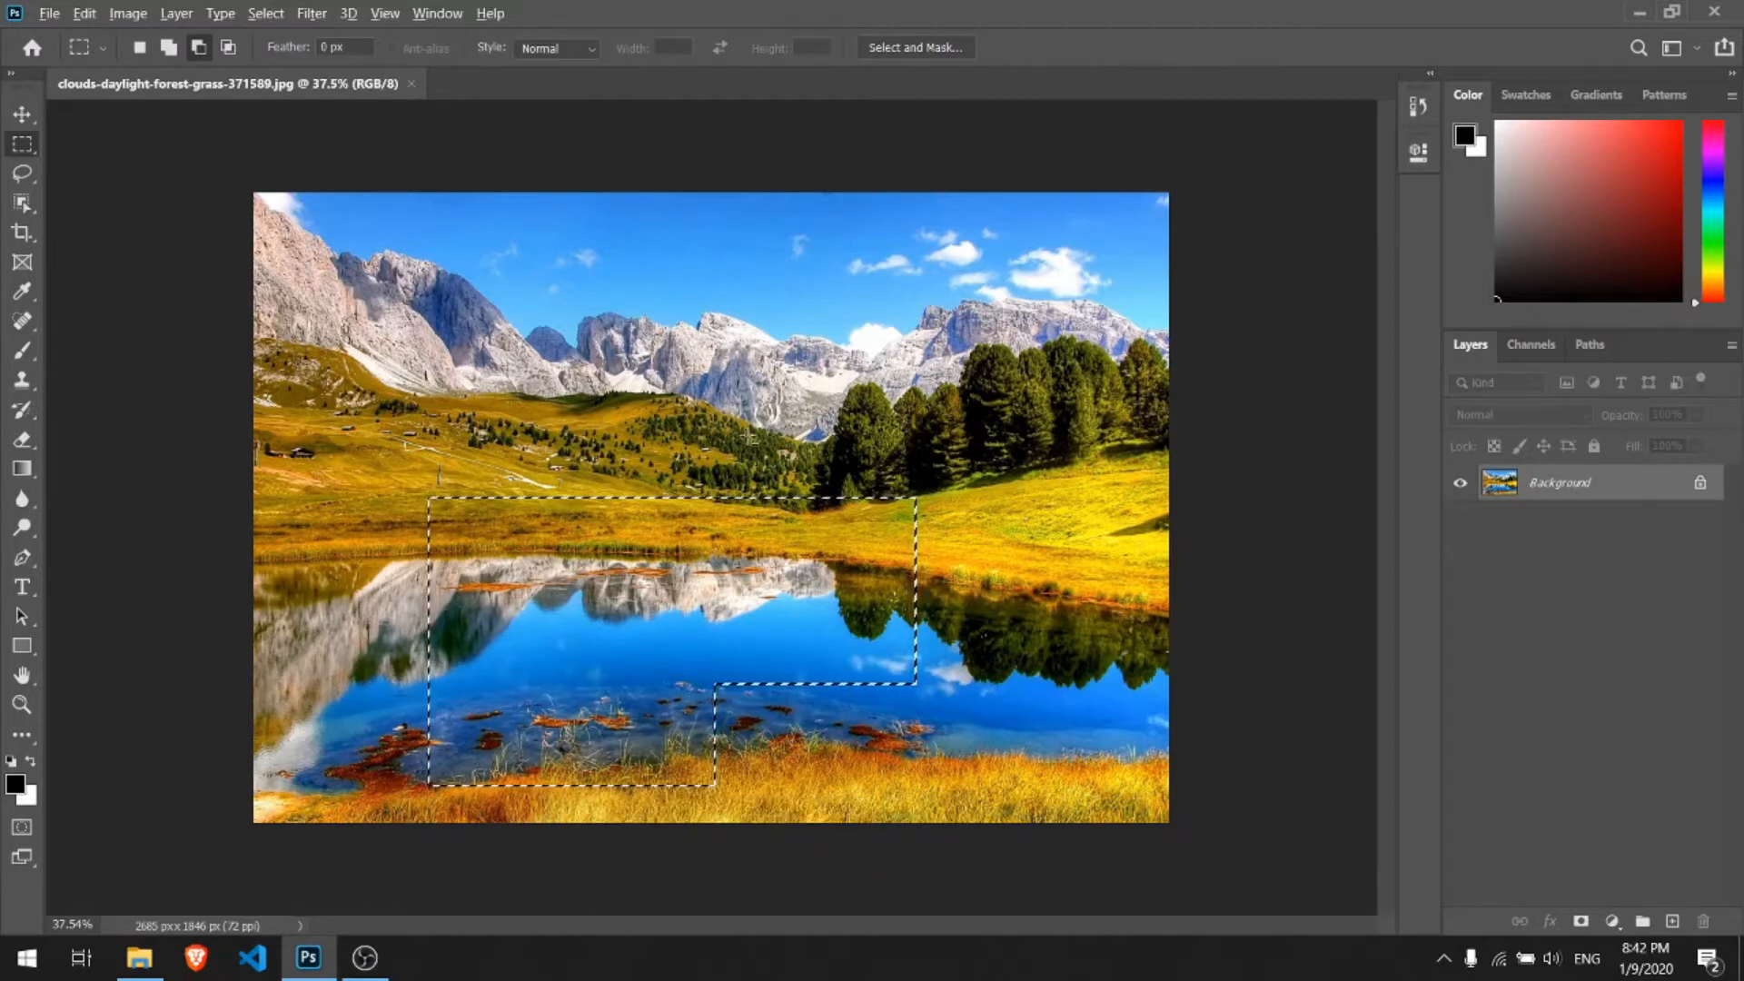
drag(790, 445, 625, 604)
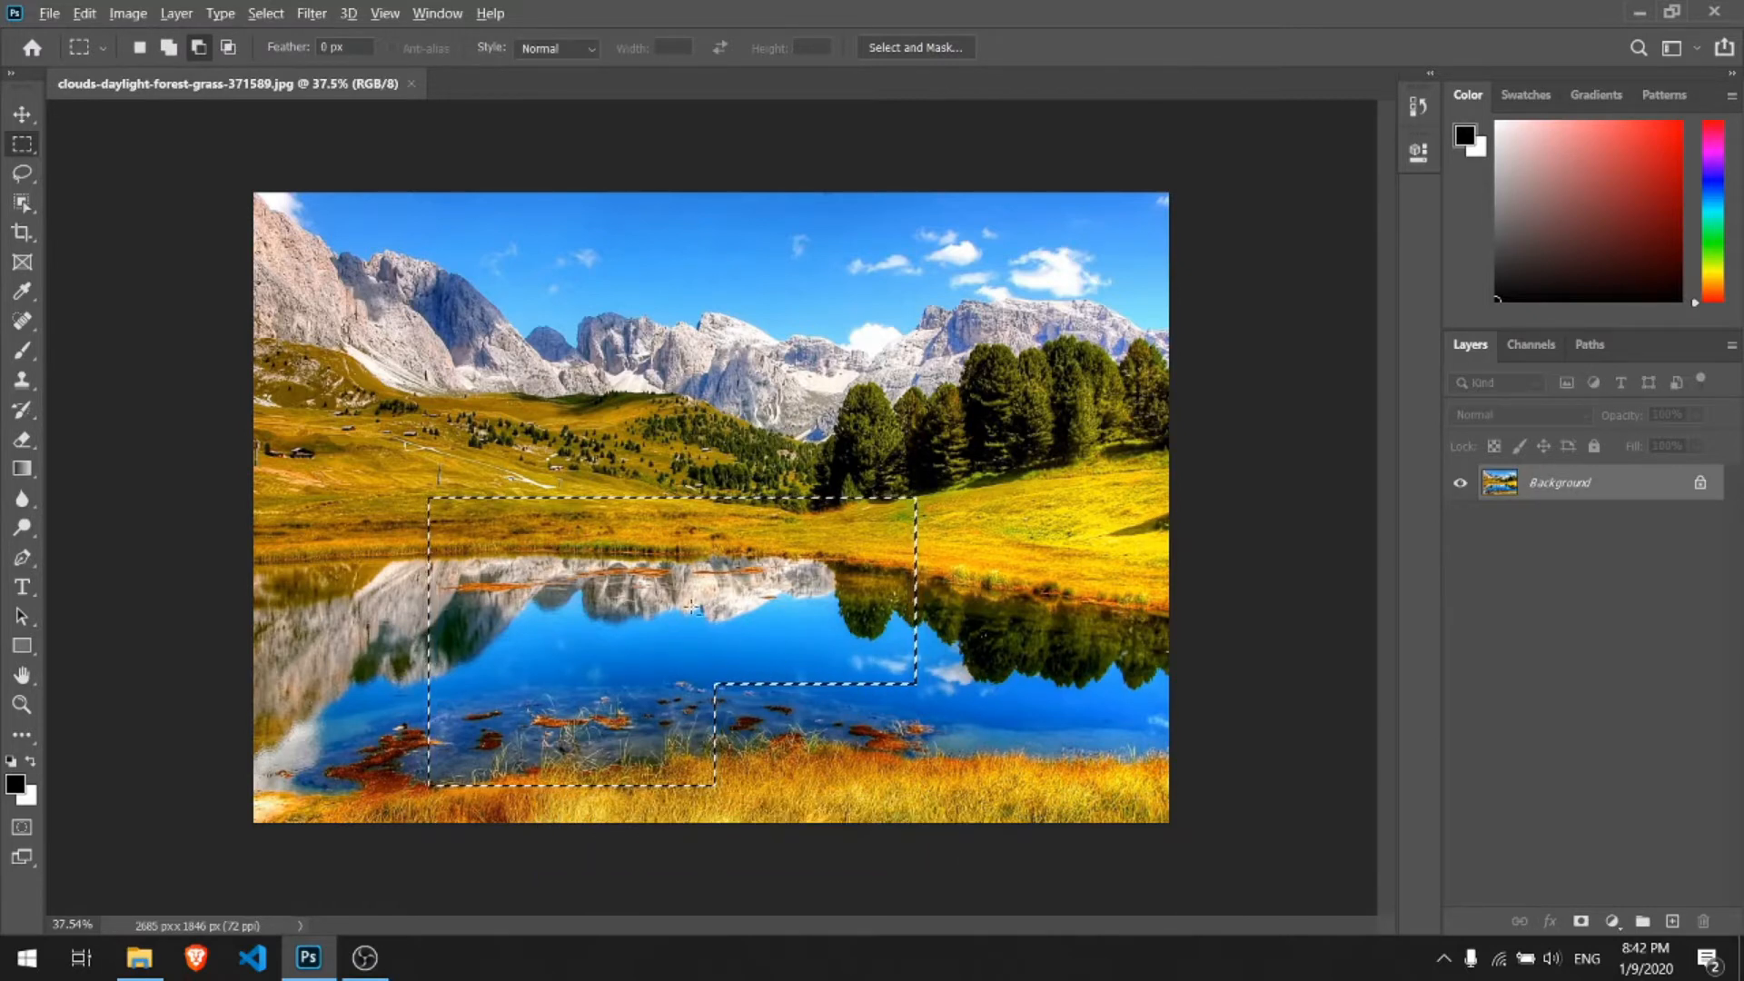
drag(952, 536, 799, 624)
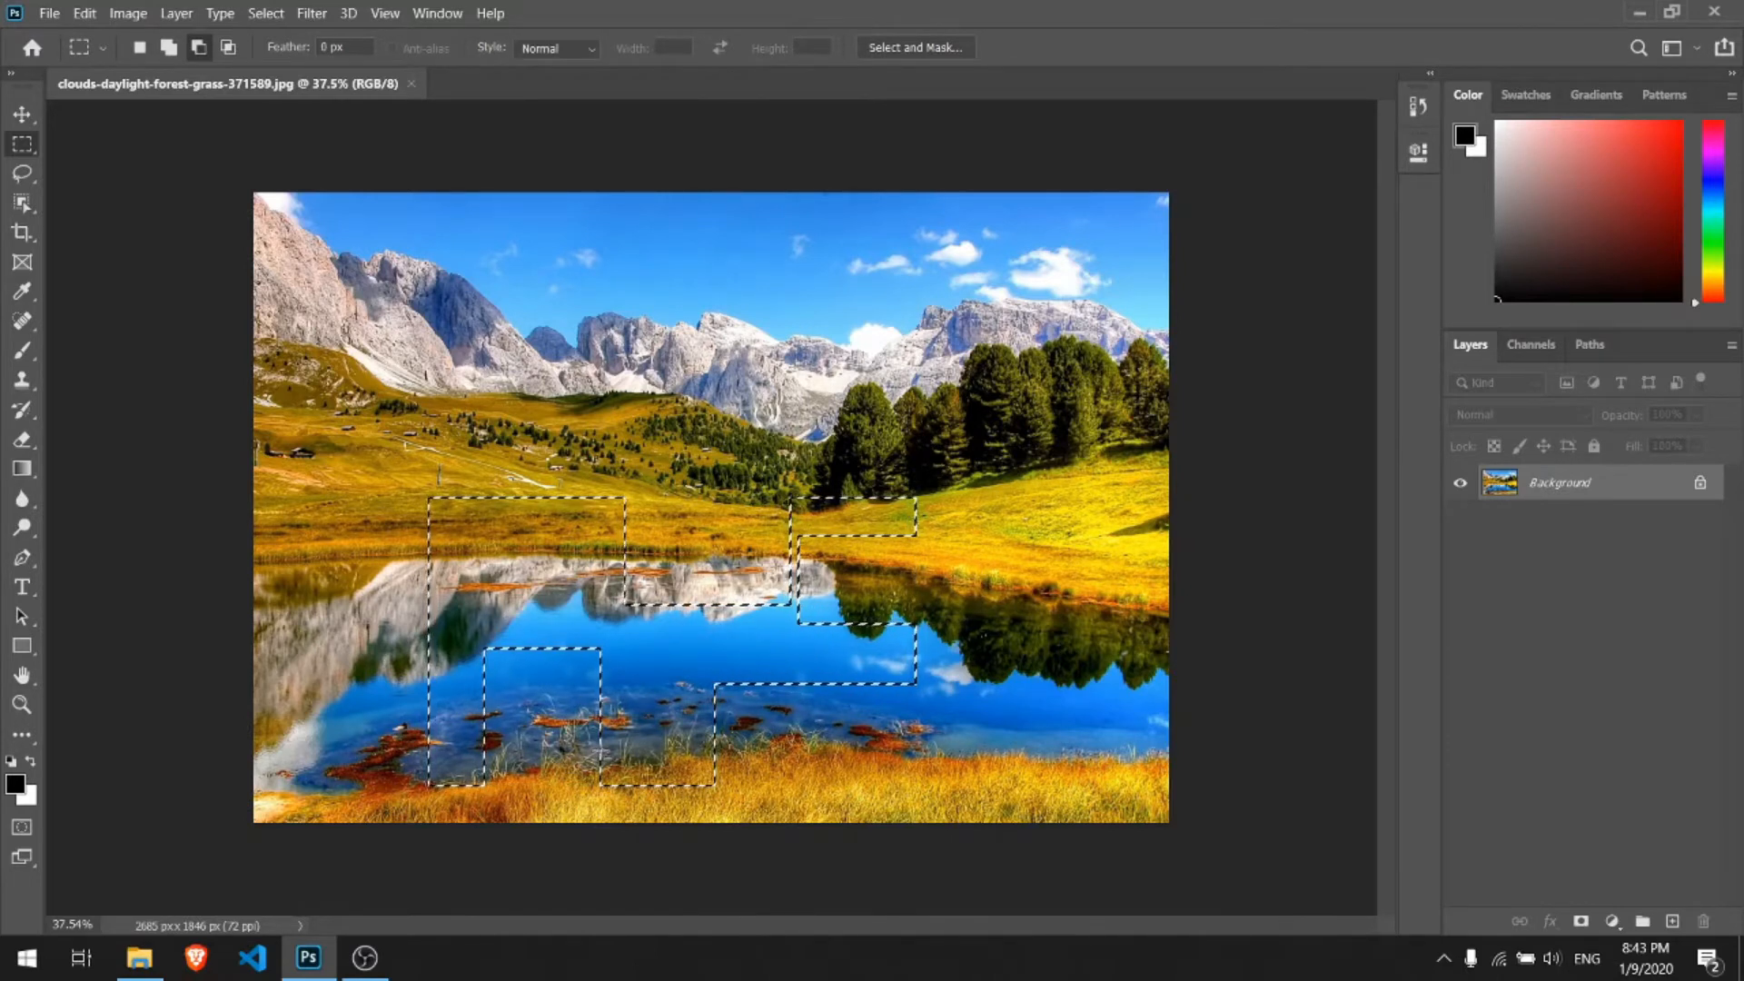
Add rectangular areas to the lake selection, filling most of the lower notch and extending the lower-right corner over the grass
key(shift)
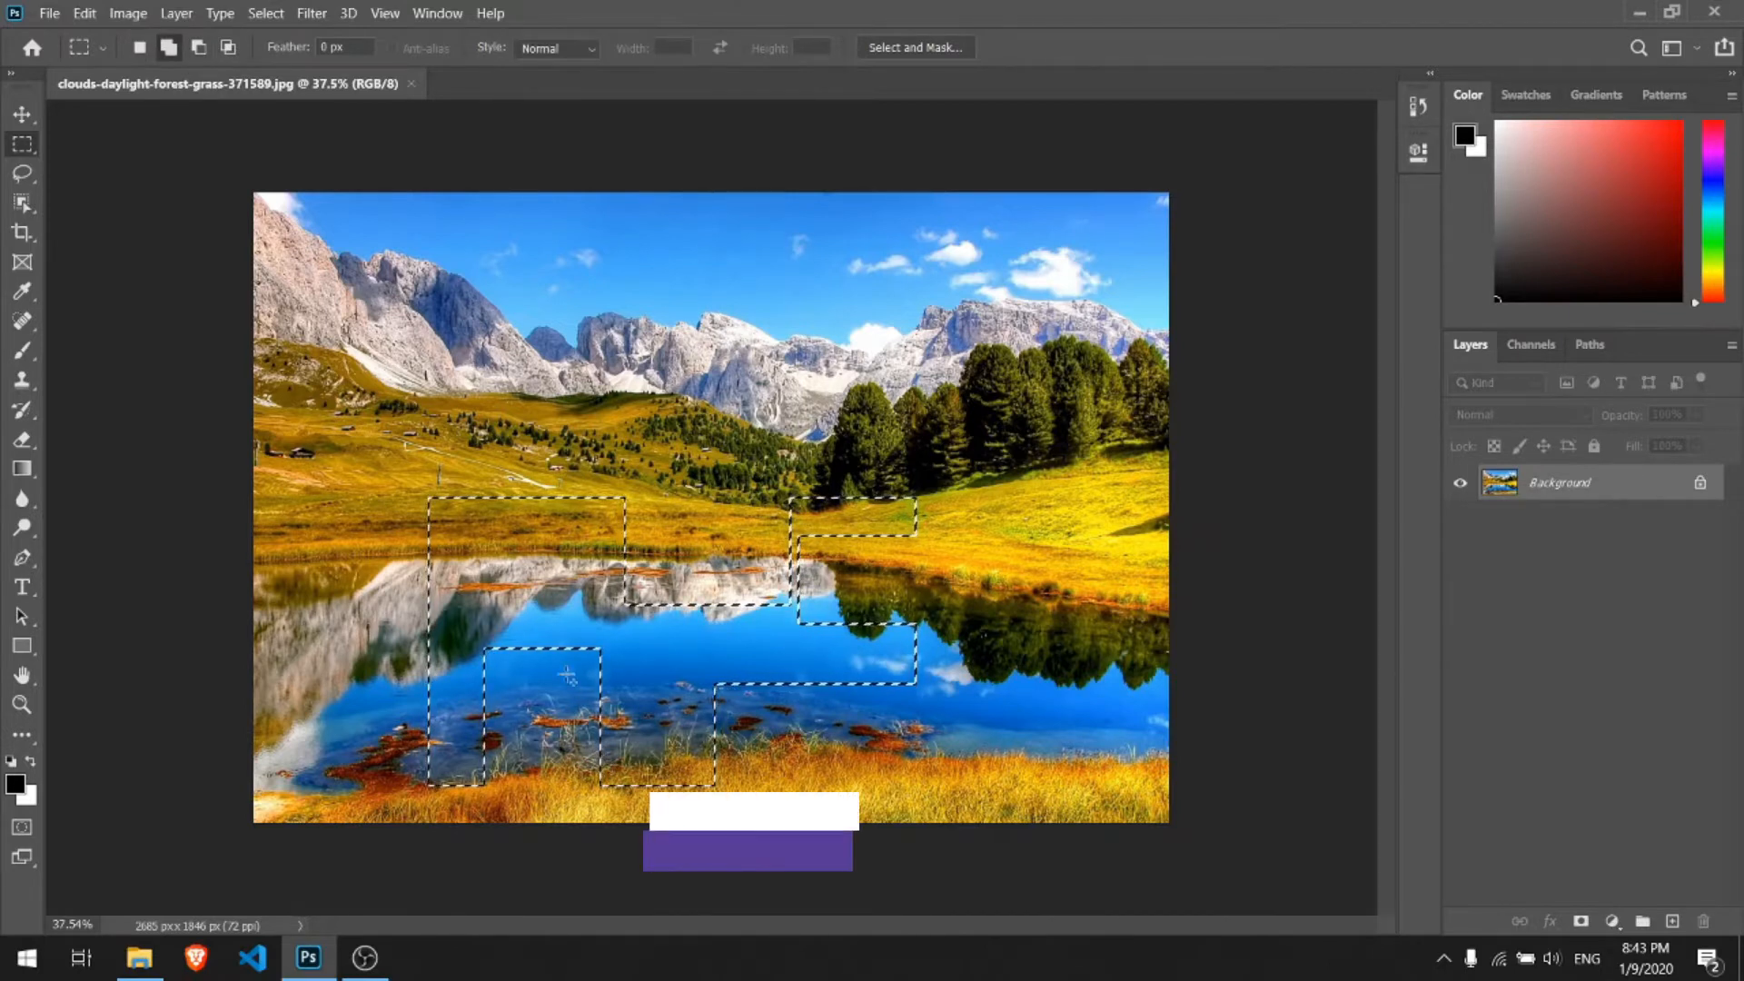
drag(477, 603, 619, 738)
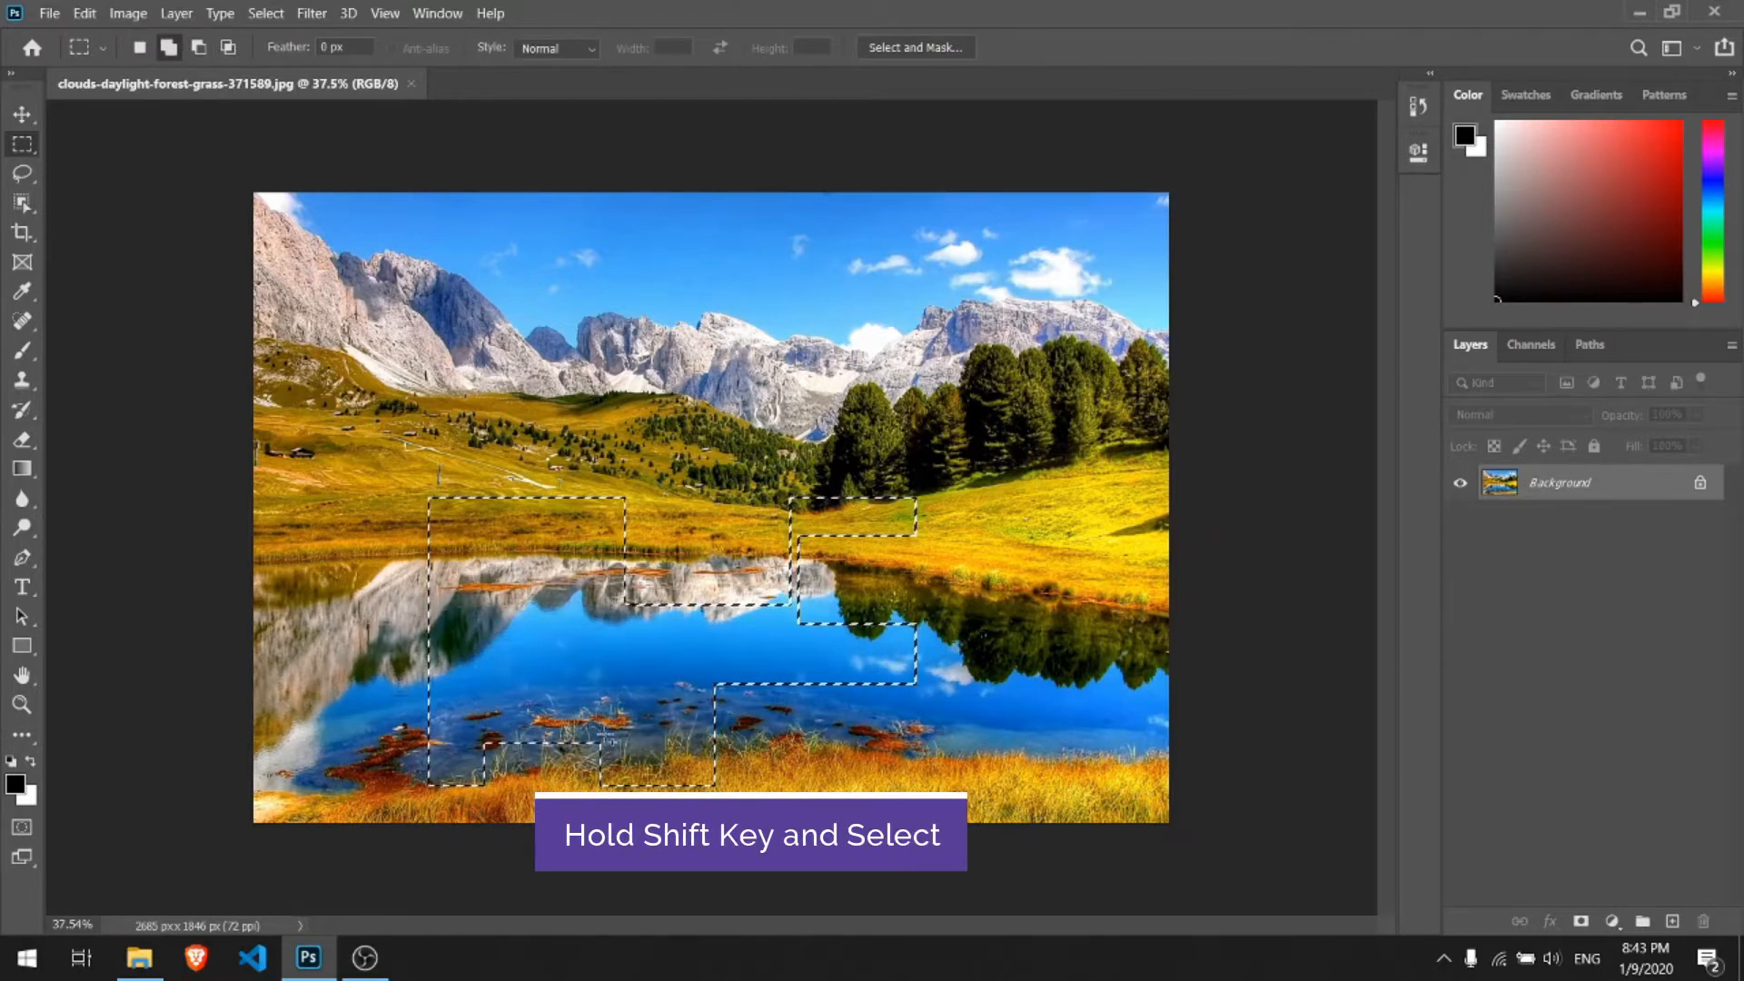
drag(648, 662, 940, 783)
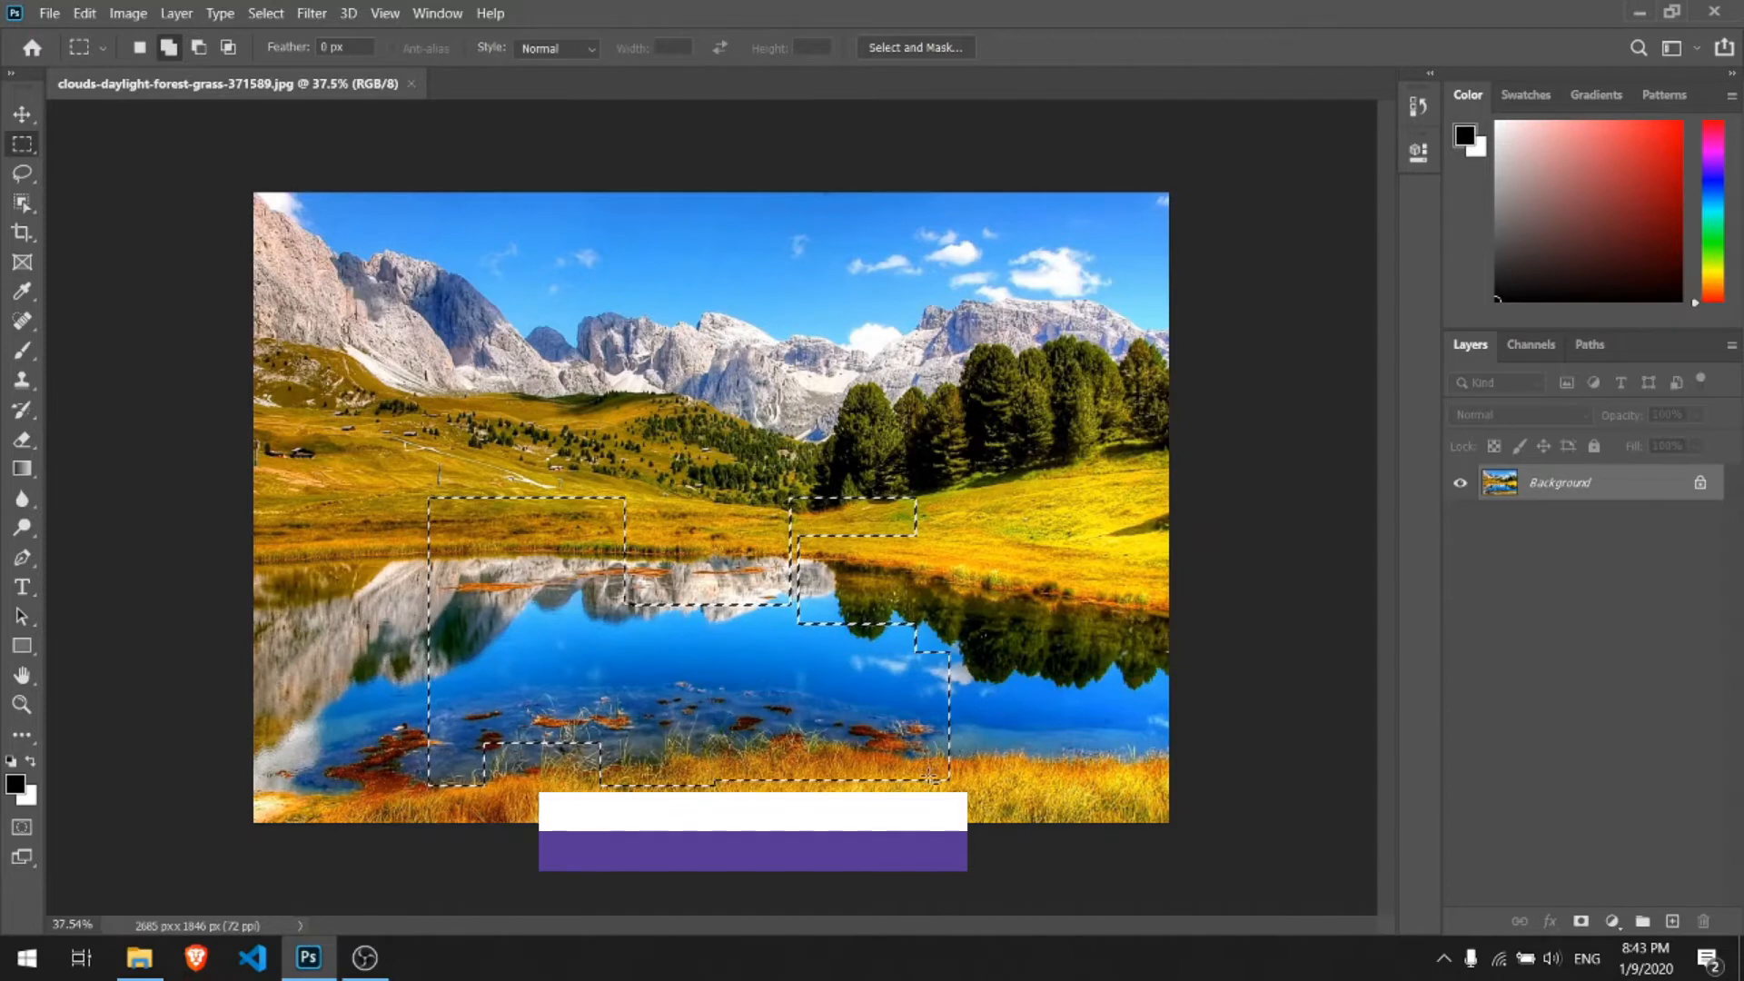
key(alt)
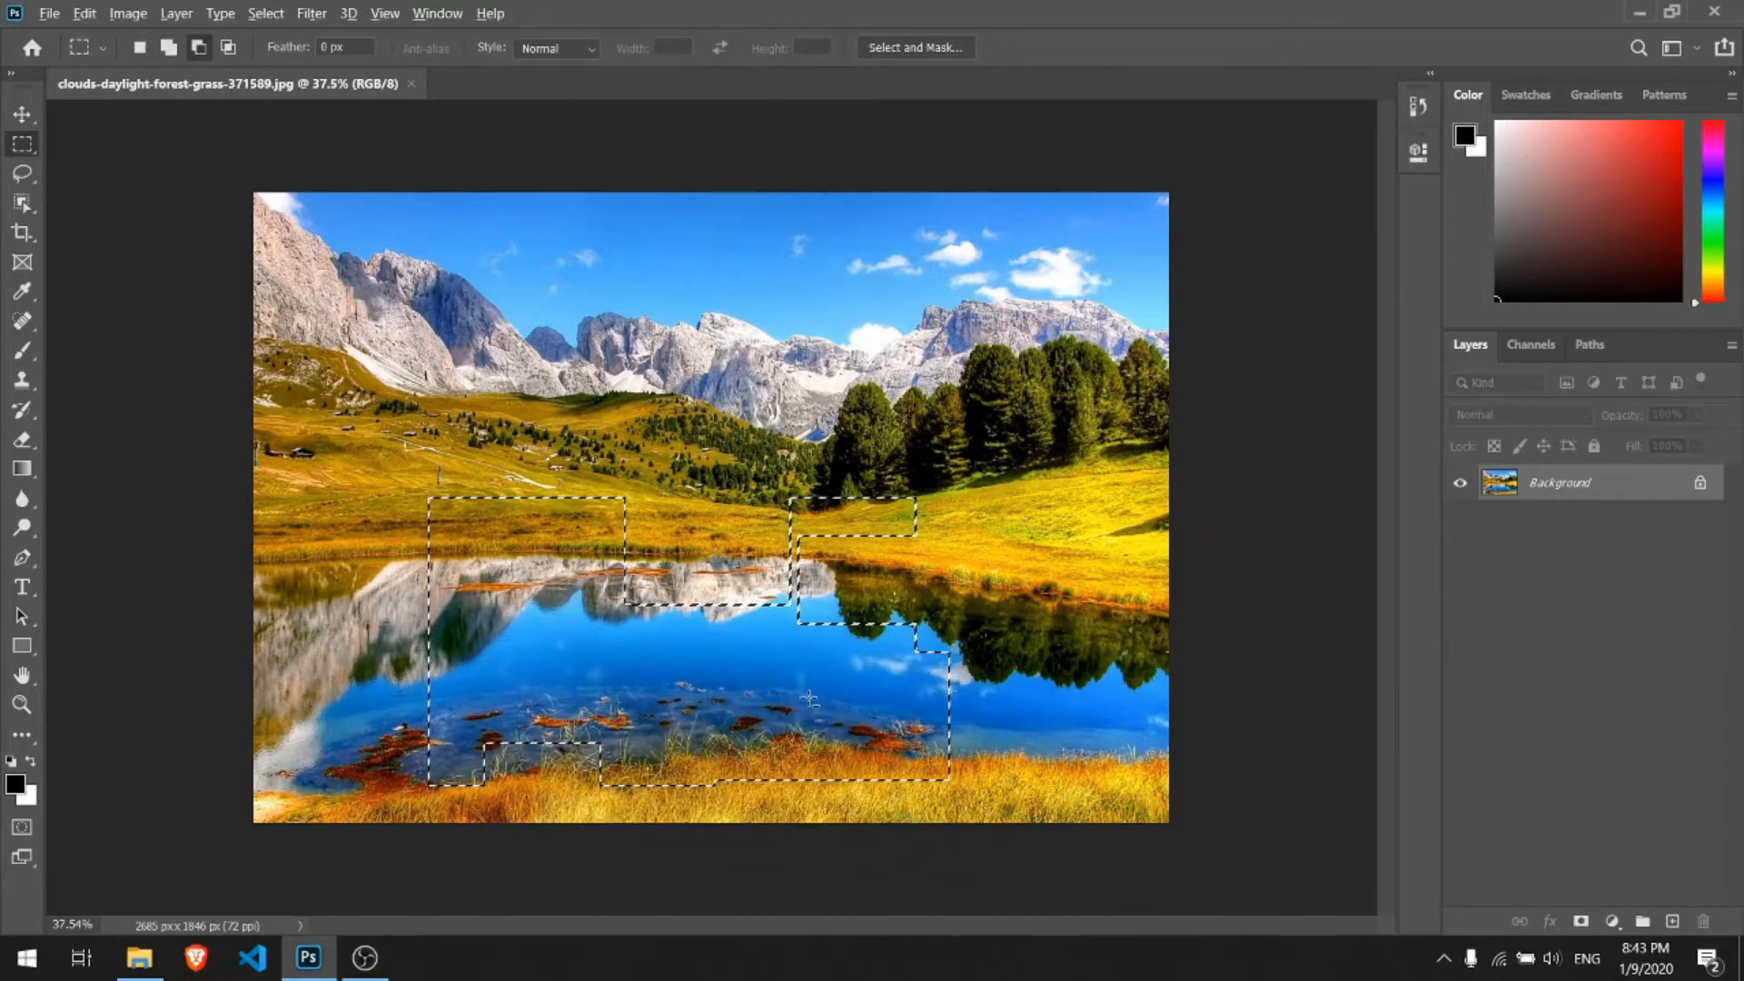
Subtract a rectangular notch from the lake selection's lower-right edge and add a rectangle over the meadow along its upper edge
drag(826, 692, 961, 753)
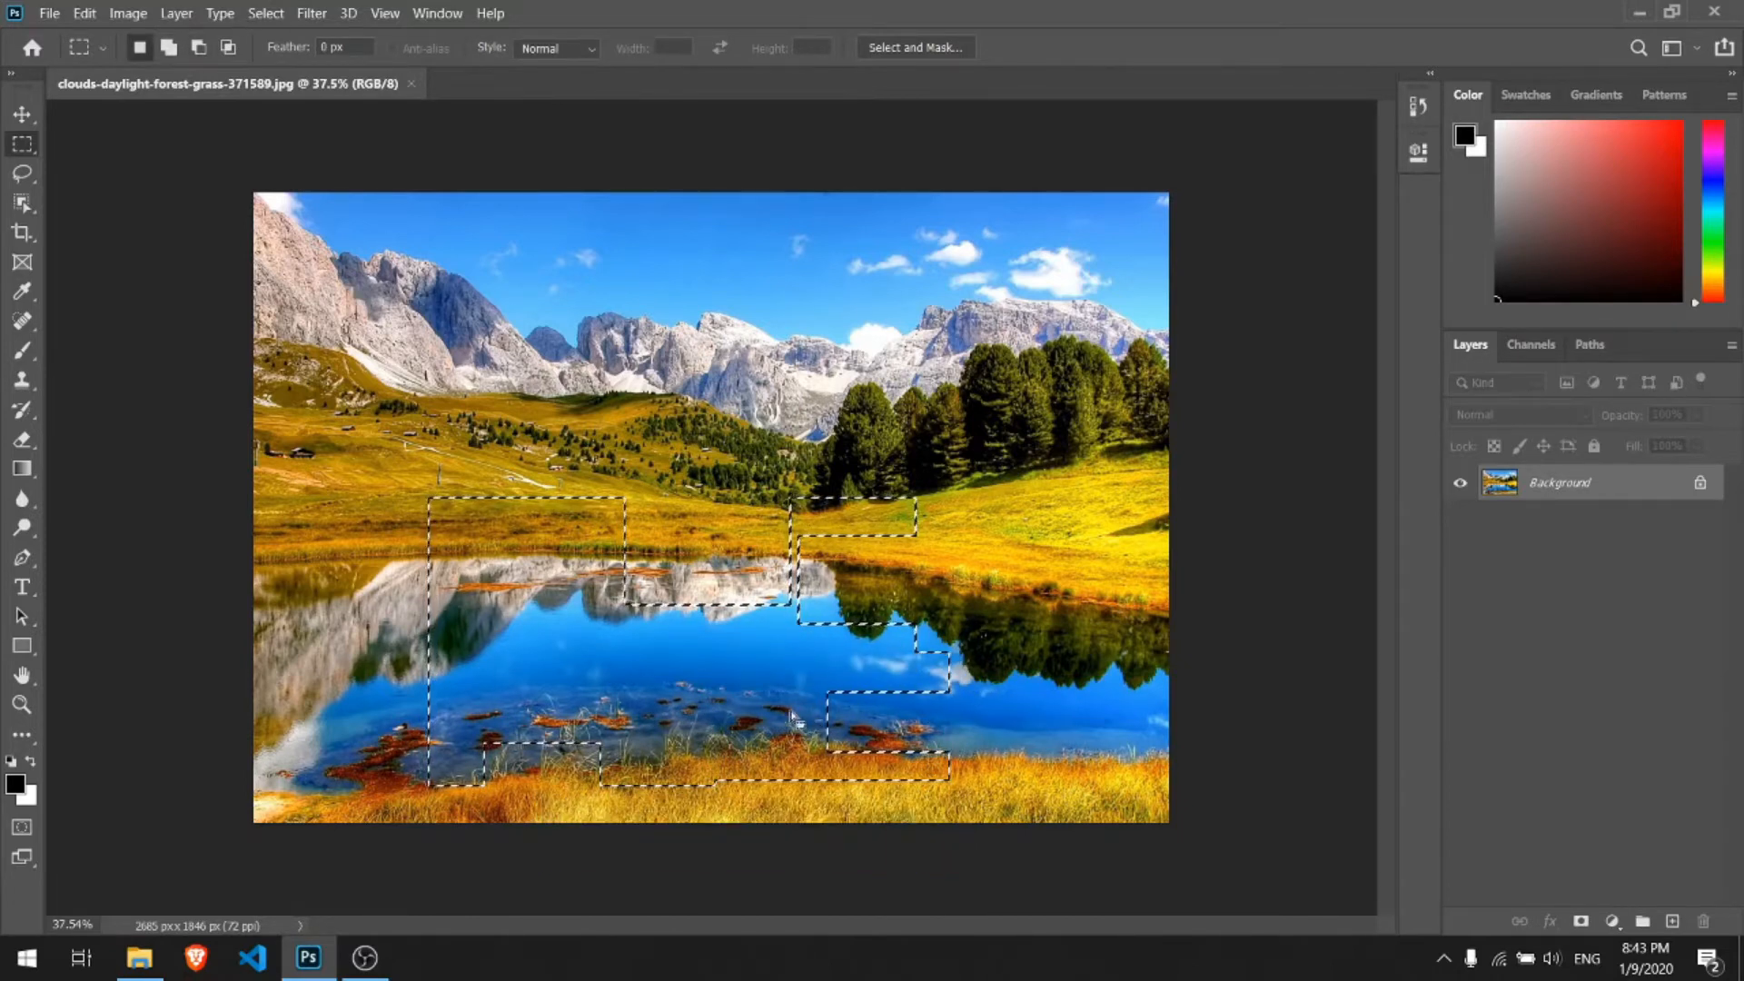
key(shift)
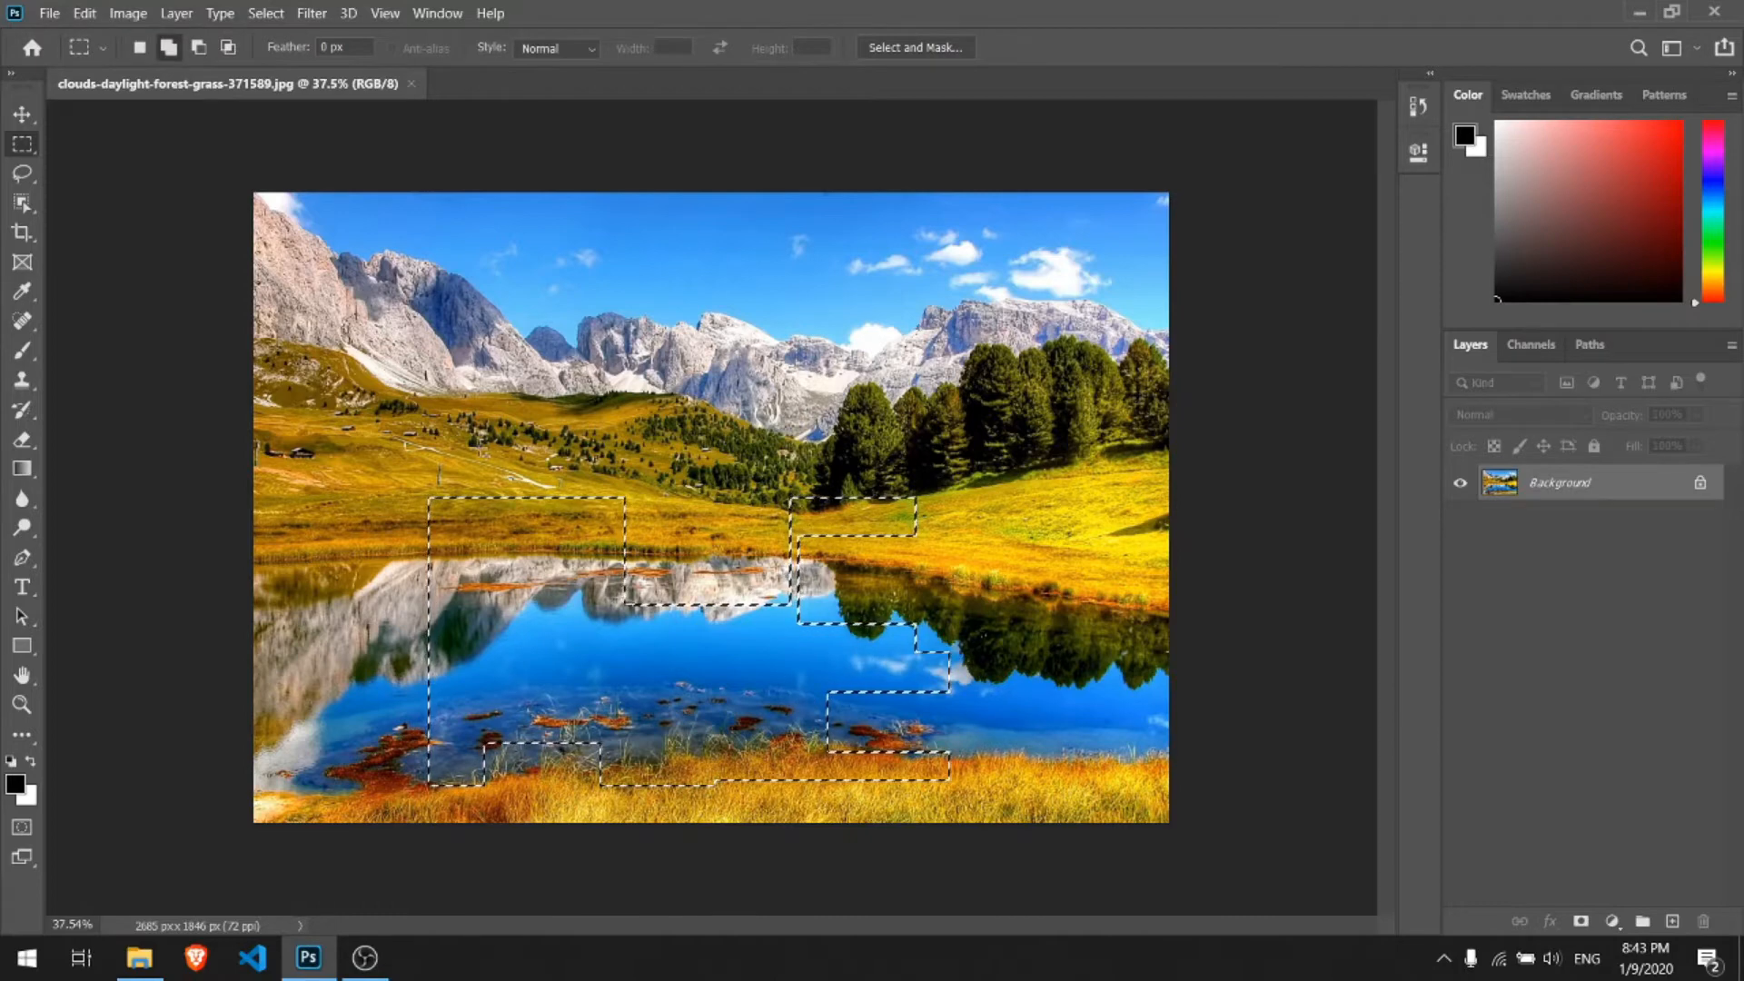
drag(480, 447, 600, 508)
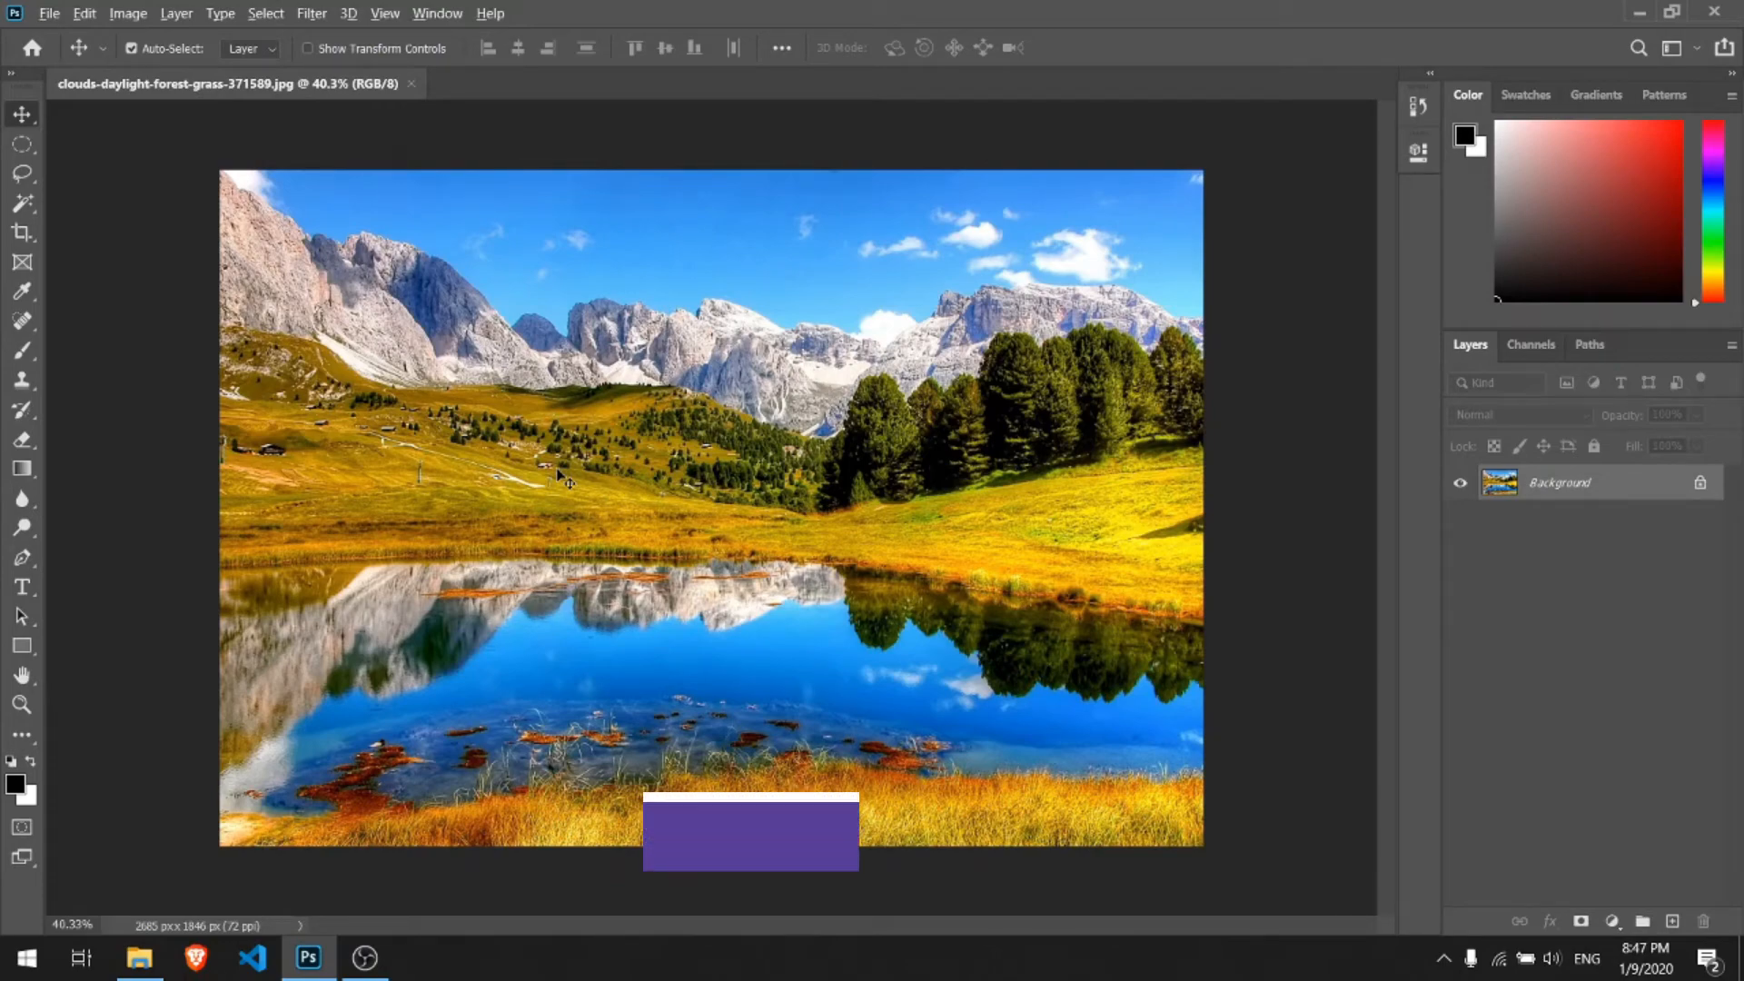
Zoom in and out around the meadow and far lake shore to inspect the photo at different magnifications
scroll(563, 478, up, 3)
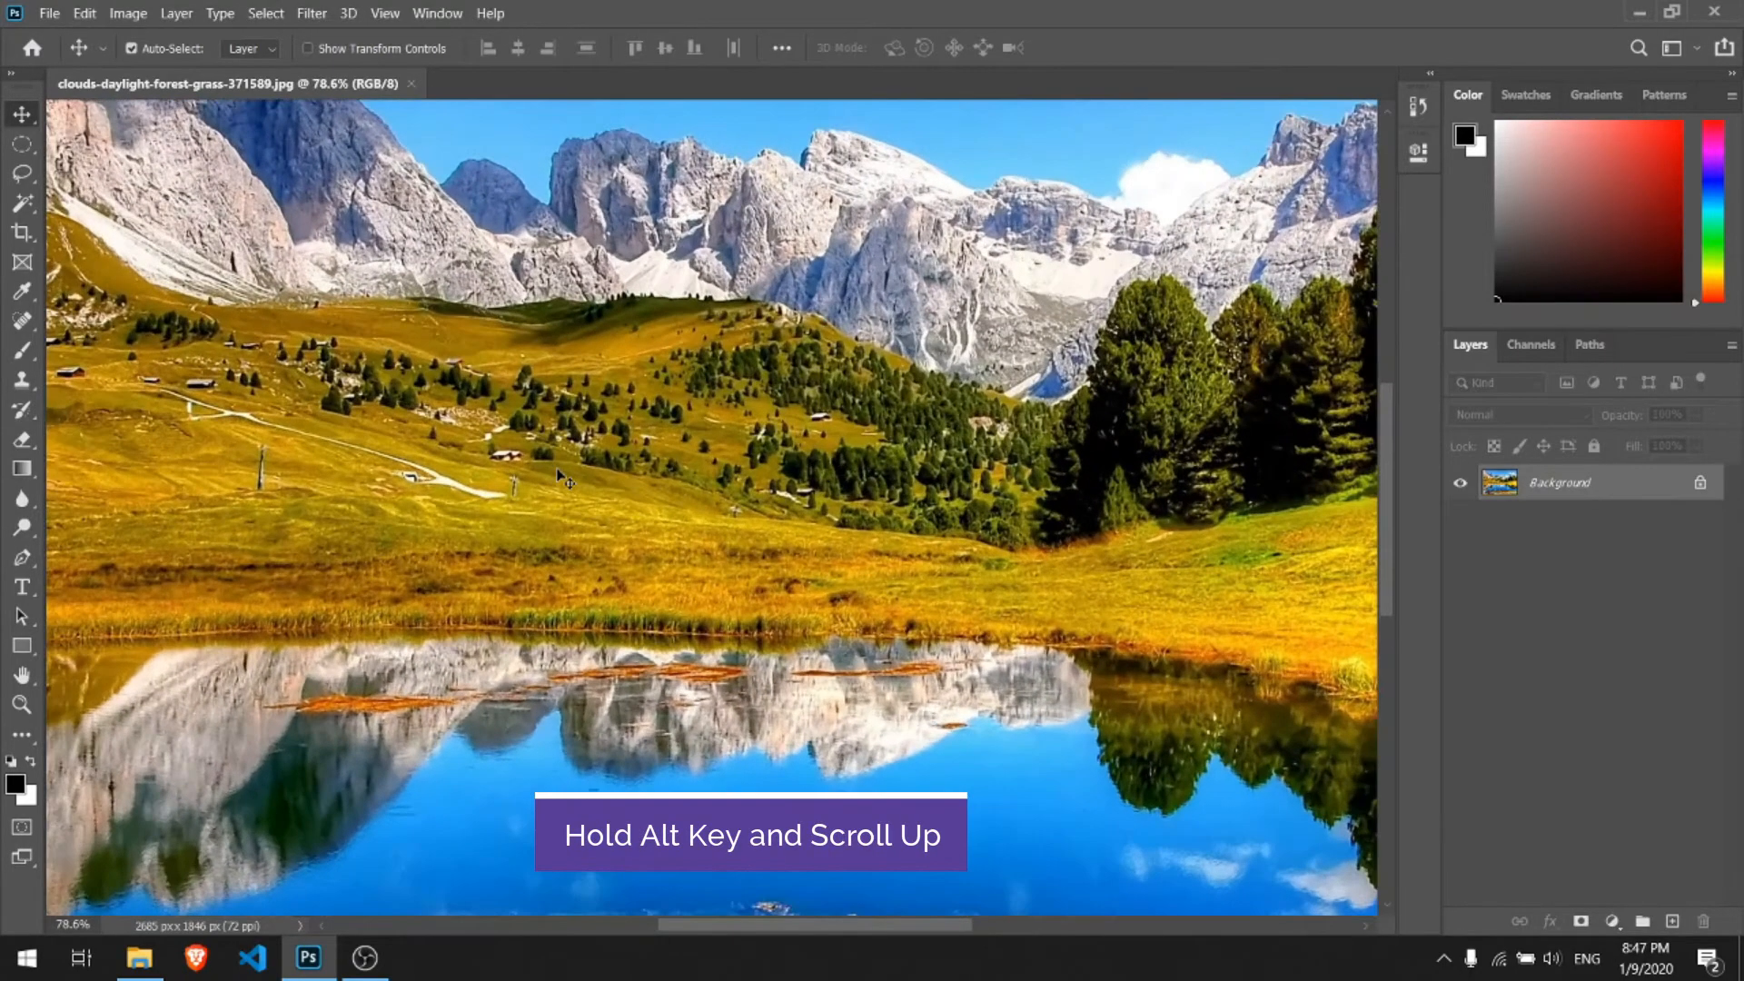
scroll(558, 474, up, 2)
scroll(567, 472, down, 3)
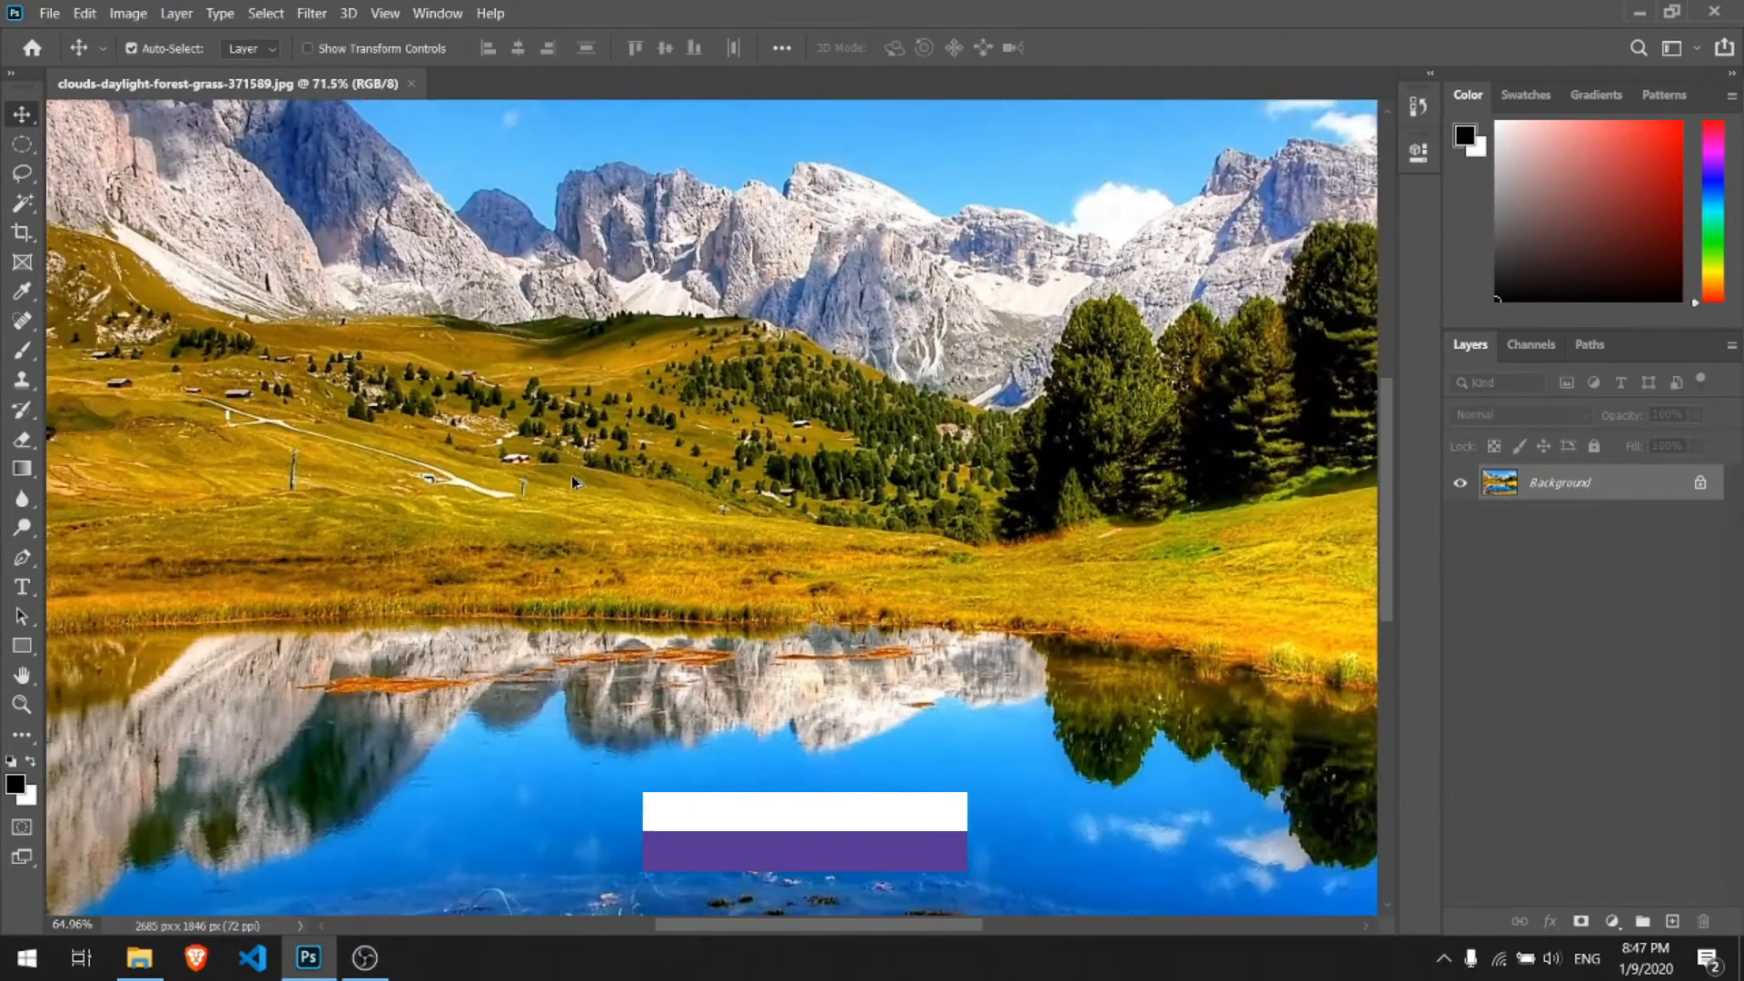
scroll(570, 476, up, 2)
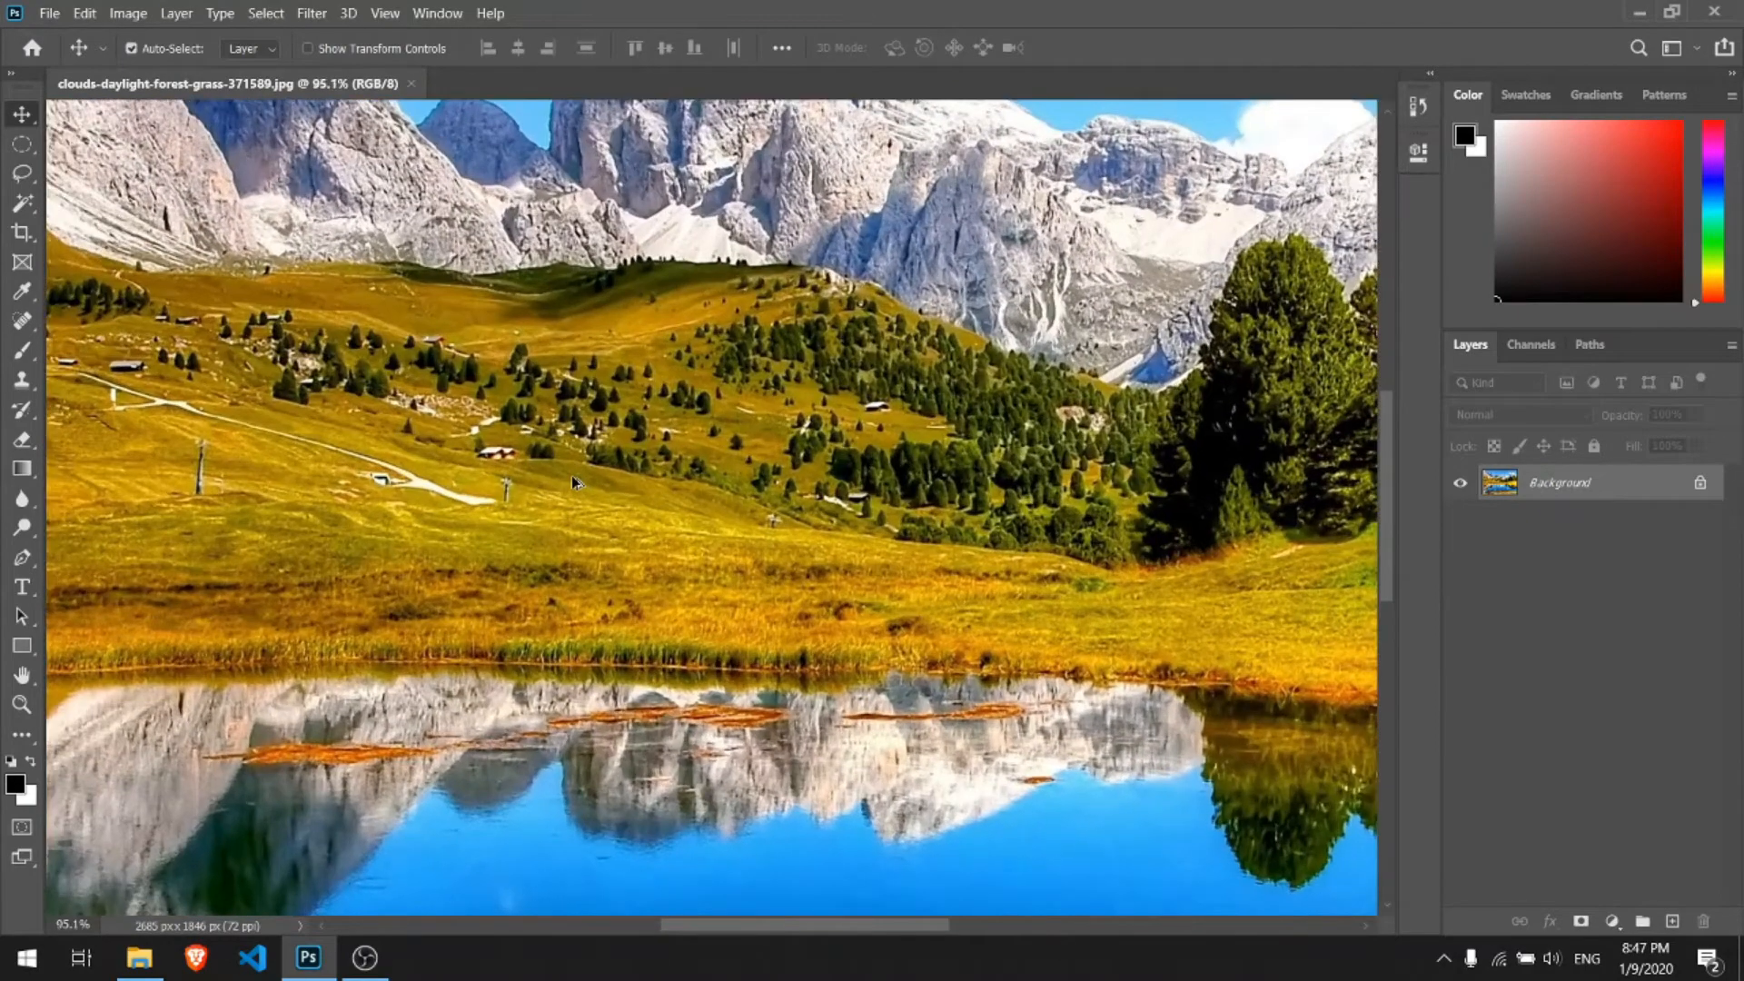
scroll(571, 476, down, 4)
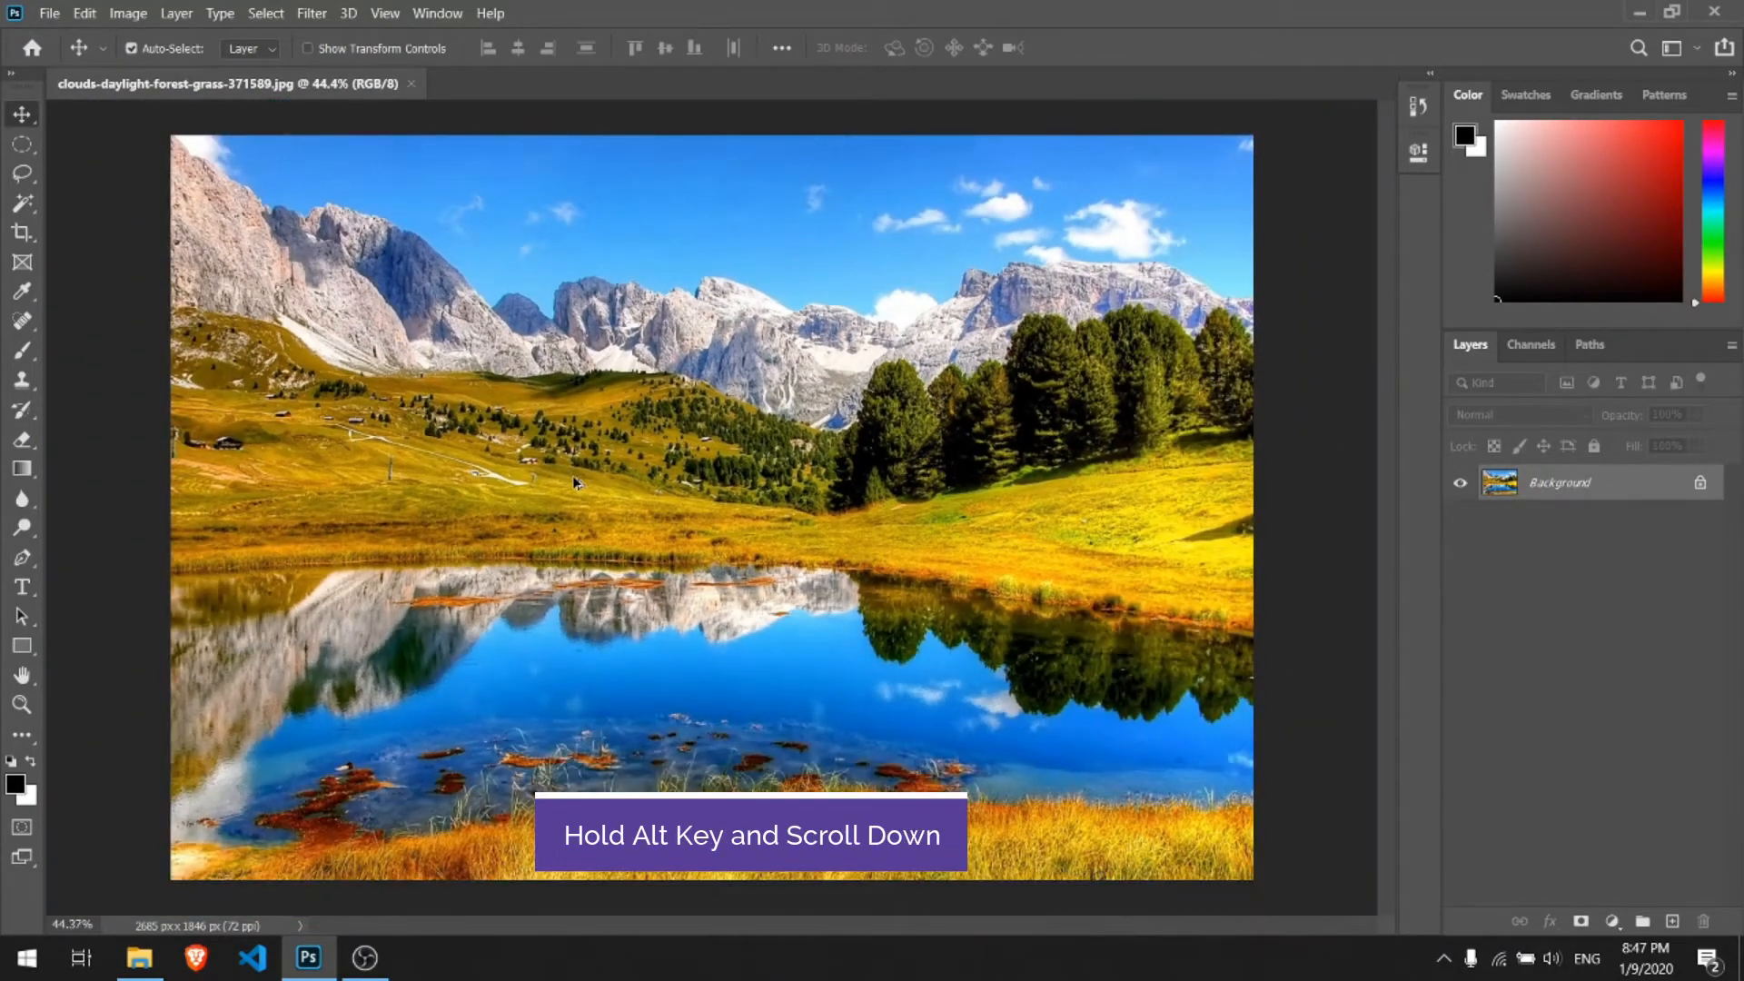
scroll(572, 476, up, 4)
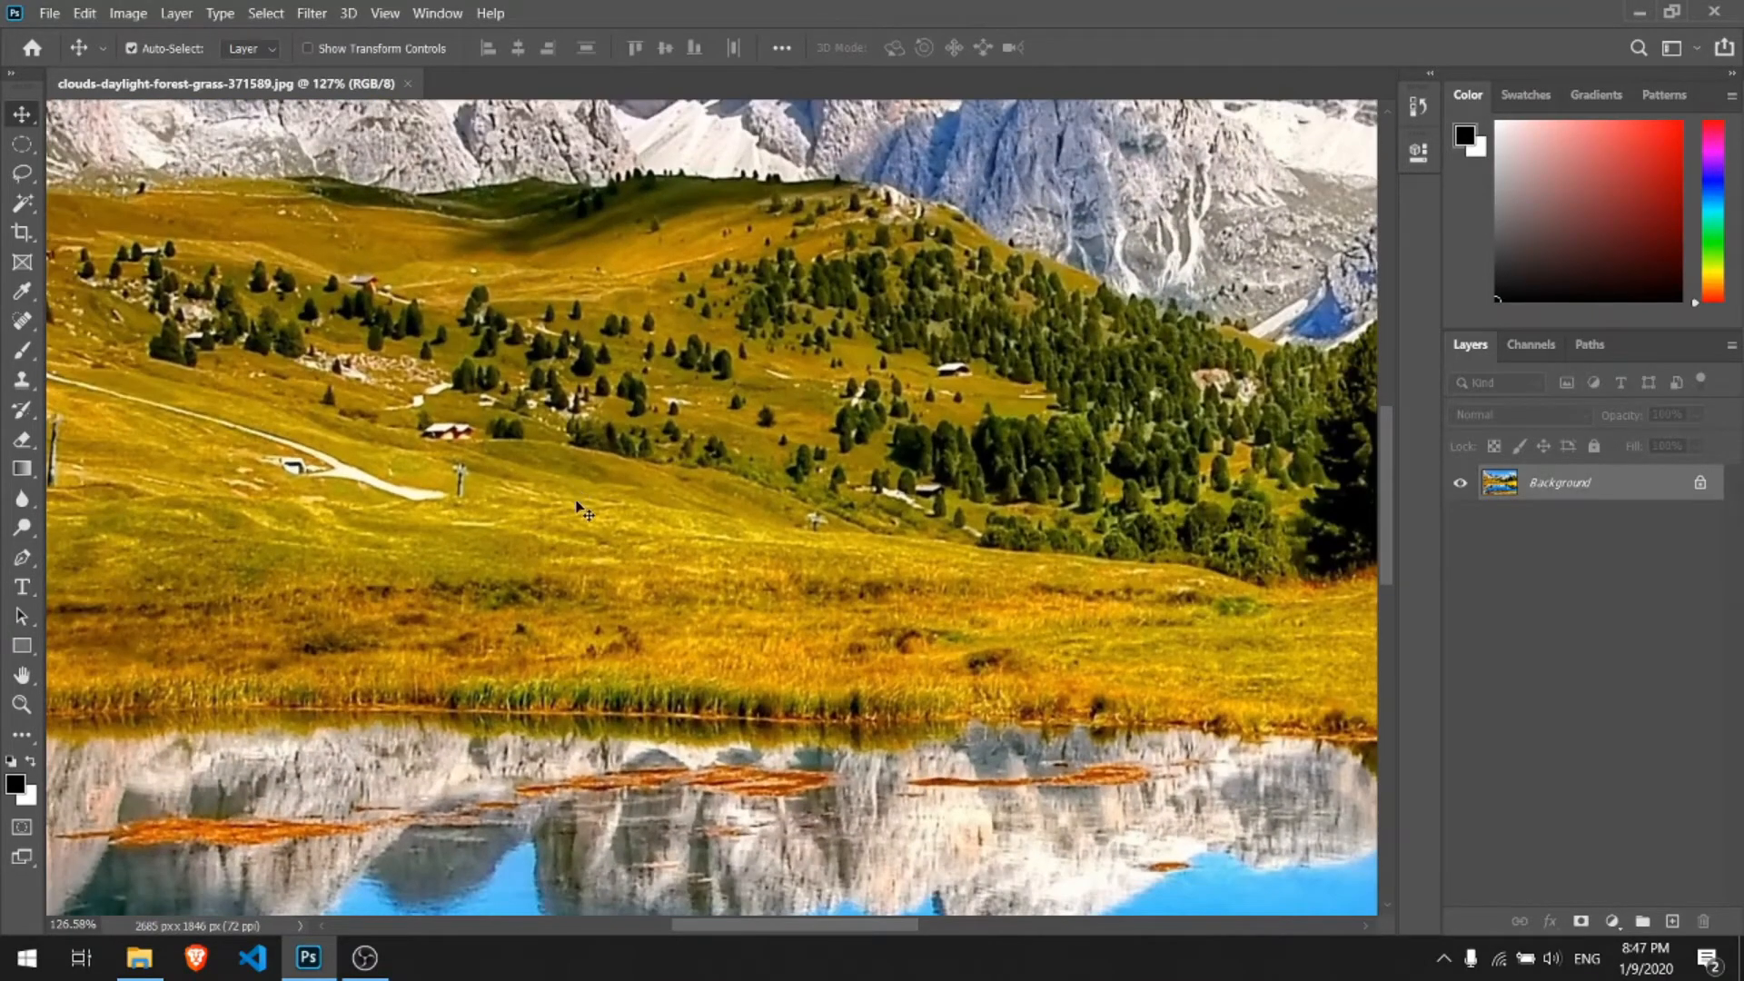
Pan around the enlarged photo with the Hand tool to examine the trees, meadow, mountains and sky at several magnifications
click(31, 682)
drag(997, 515, 564, 519)
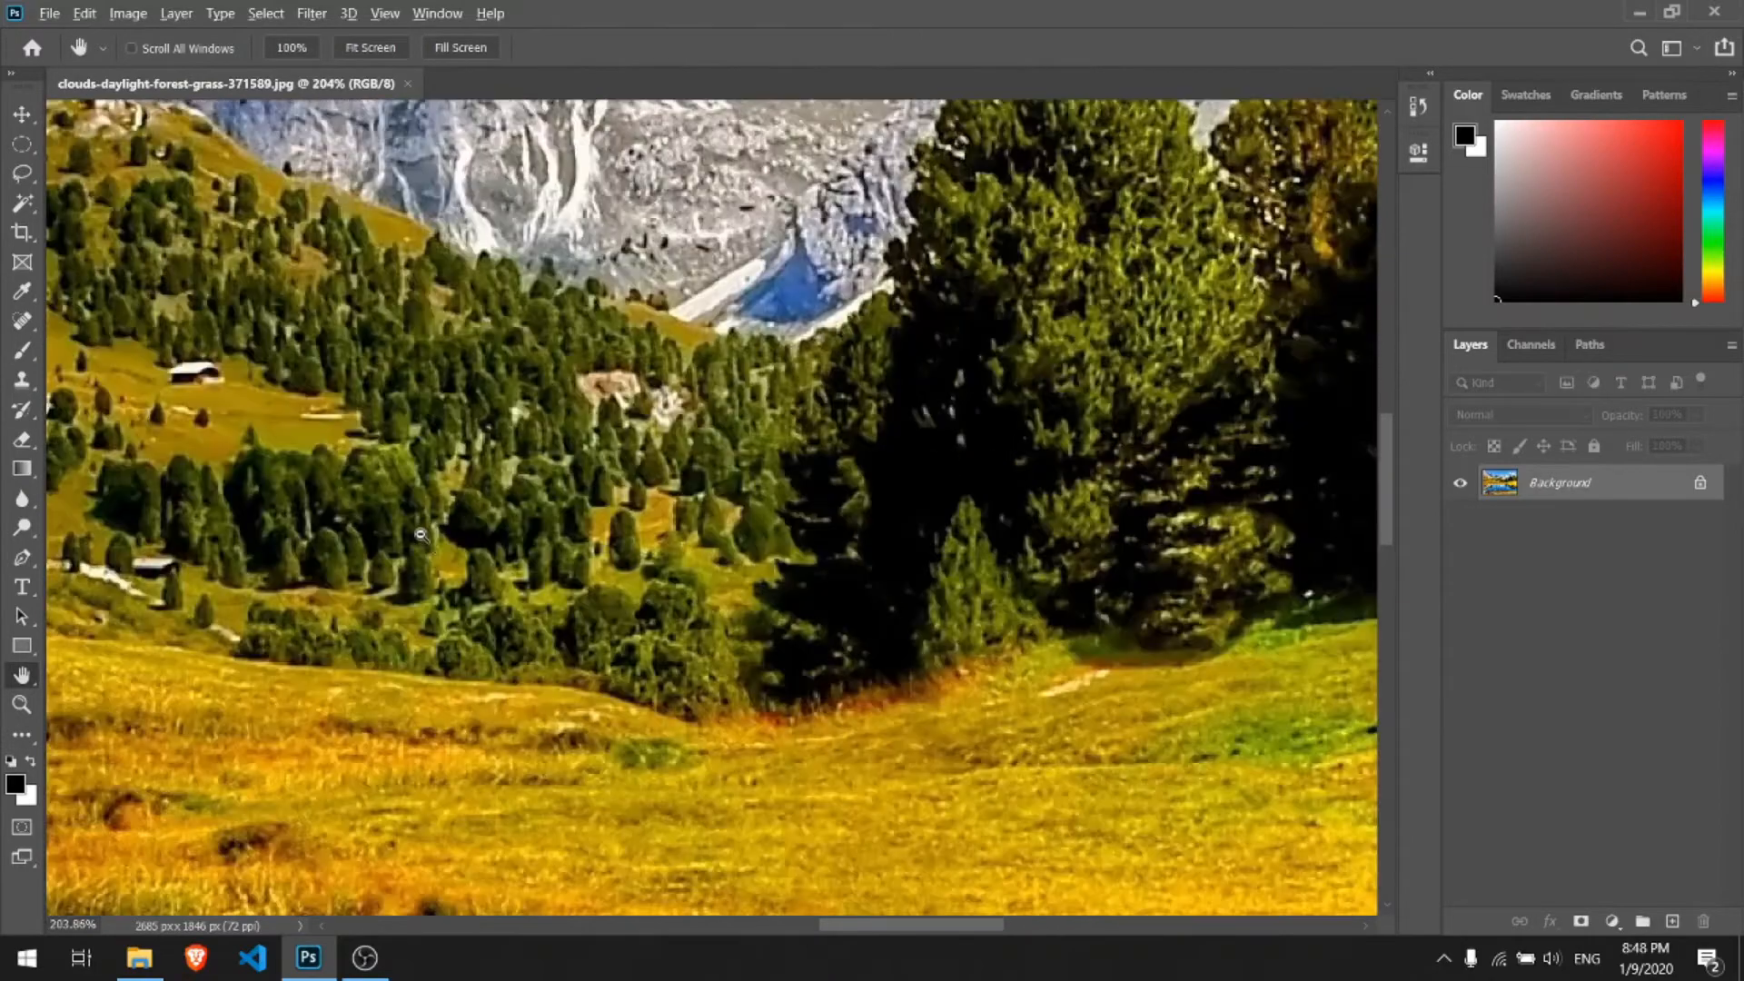
scroll(477, 545, down, 10)
scroll(477, 545, up, 4)
scroll(477, 545, down, 5)
scroll(476, 545, up, 3)
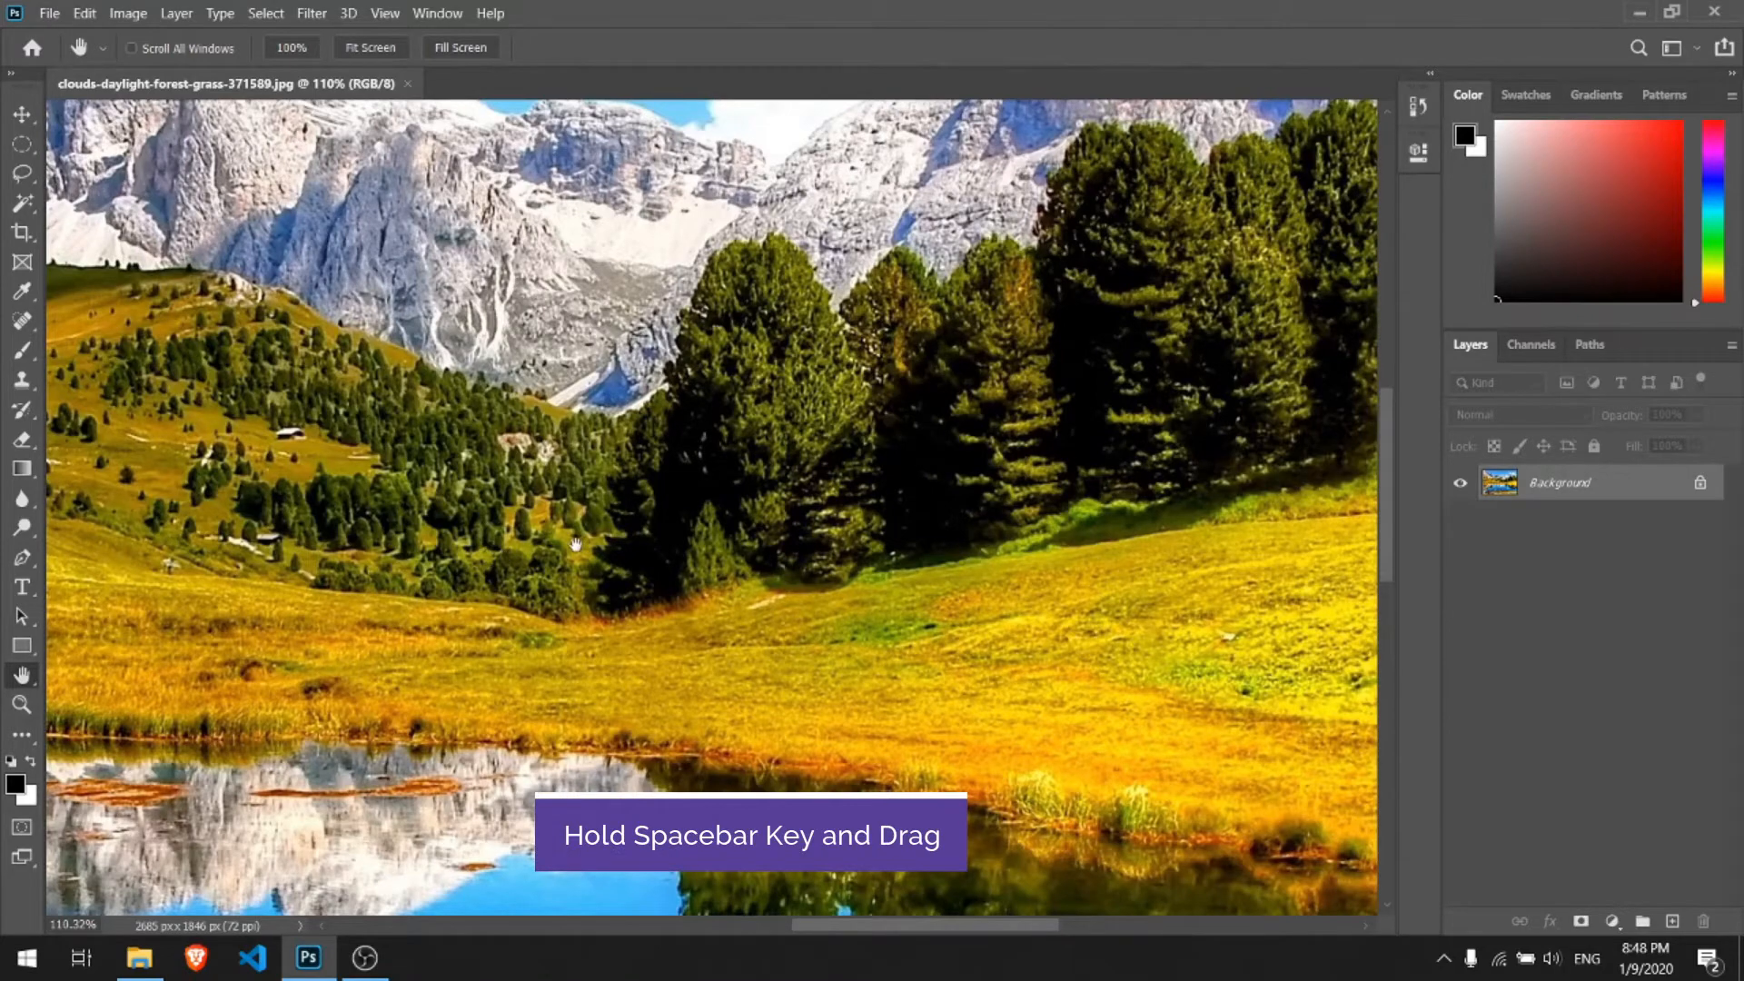
drag(576, 543, 459, 559)
drag(530, 452, 1043, 656)
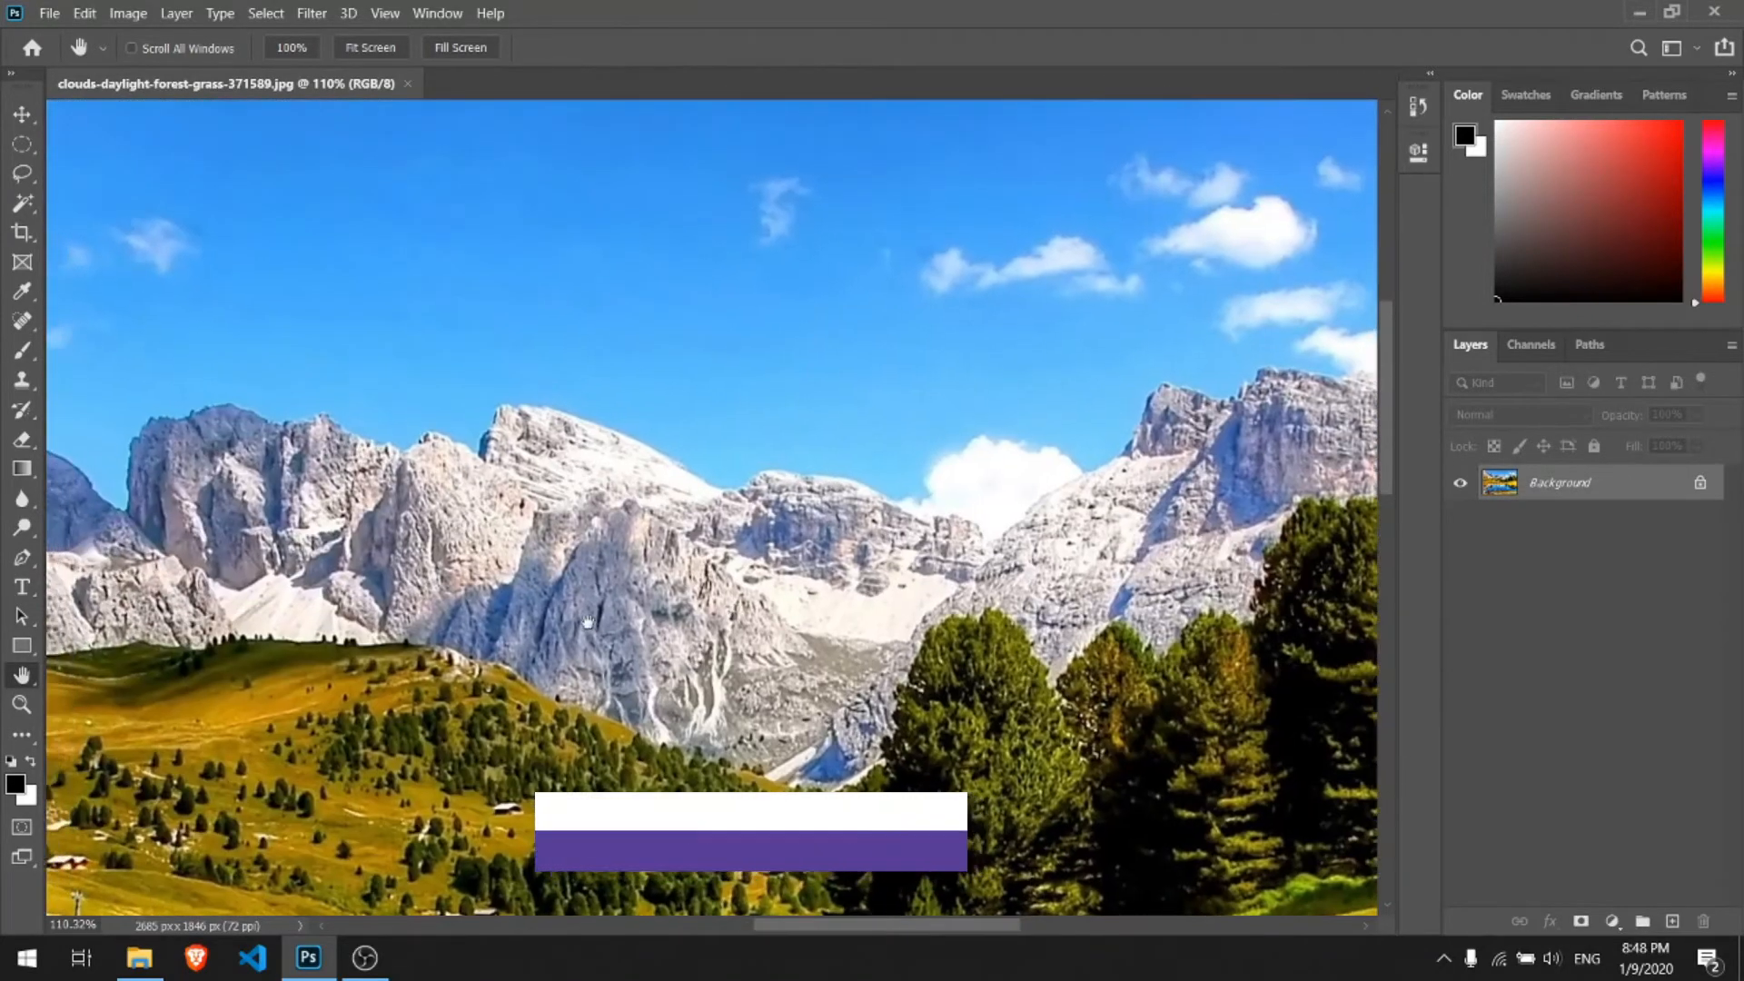
drag(184, 789, 772, 427)
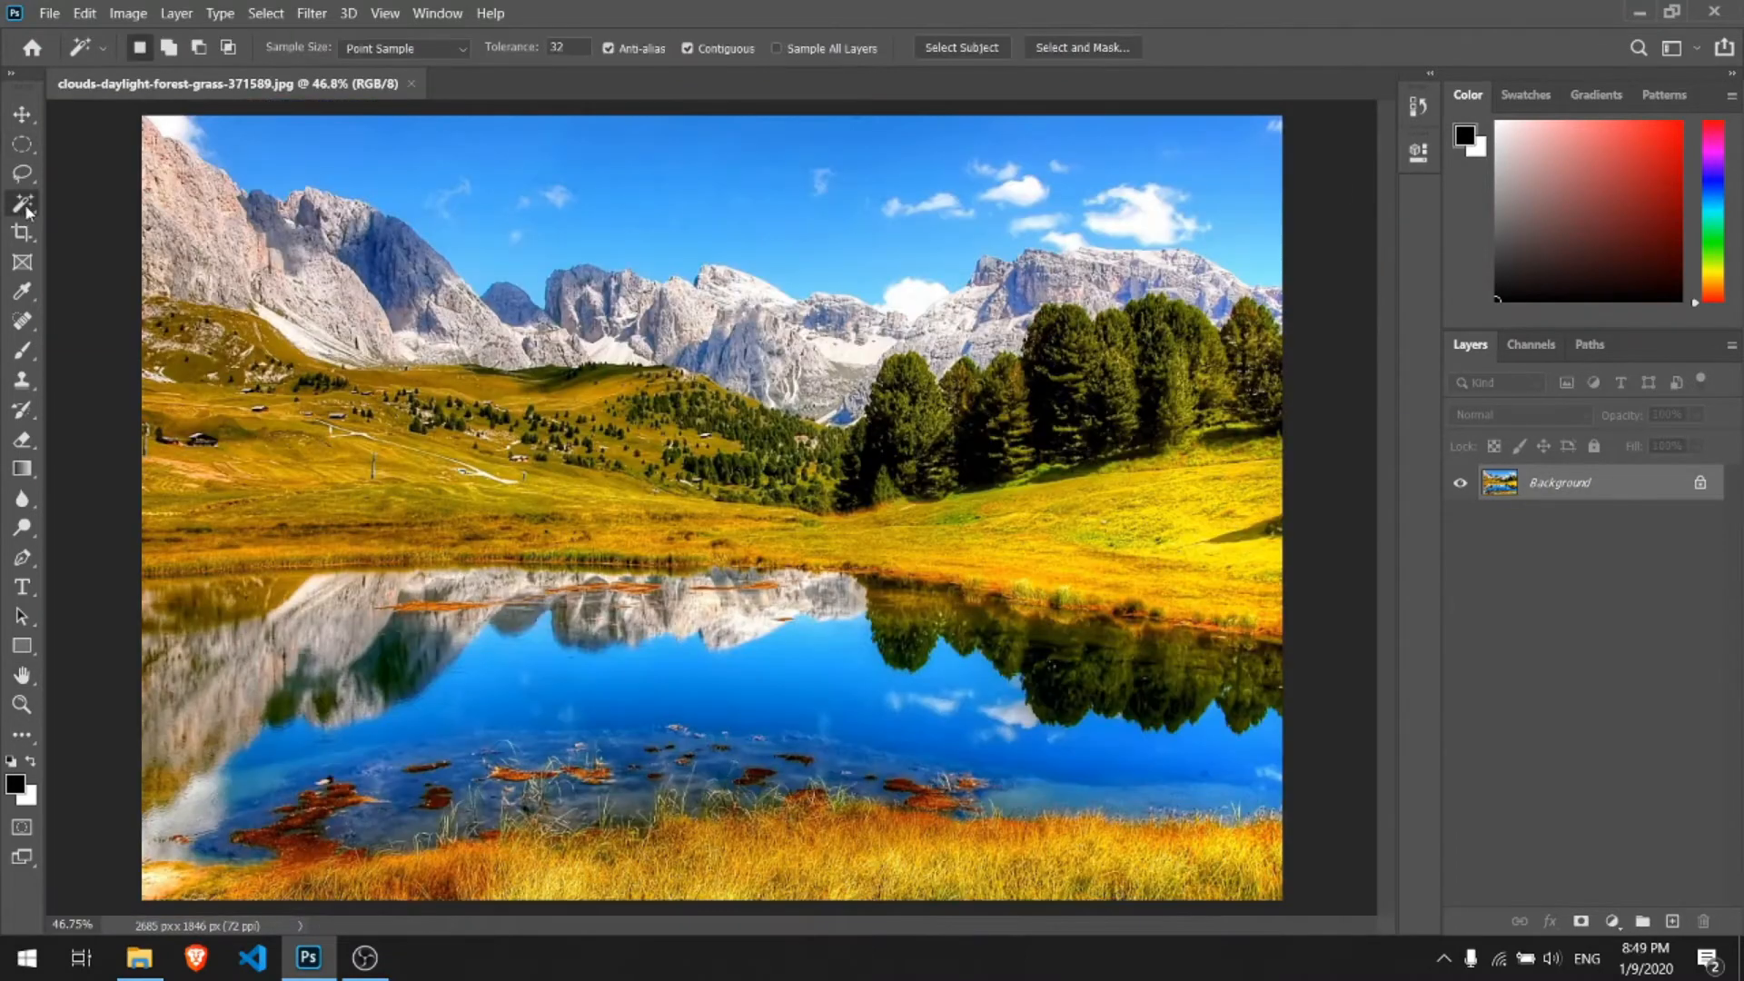
Select the blue sky with the Magic Wand tool, adding the missed areas above the mountain ridge and along the photo's upper edge
right_click(25, 205)
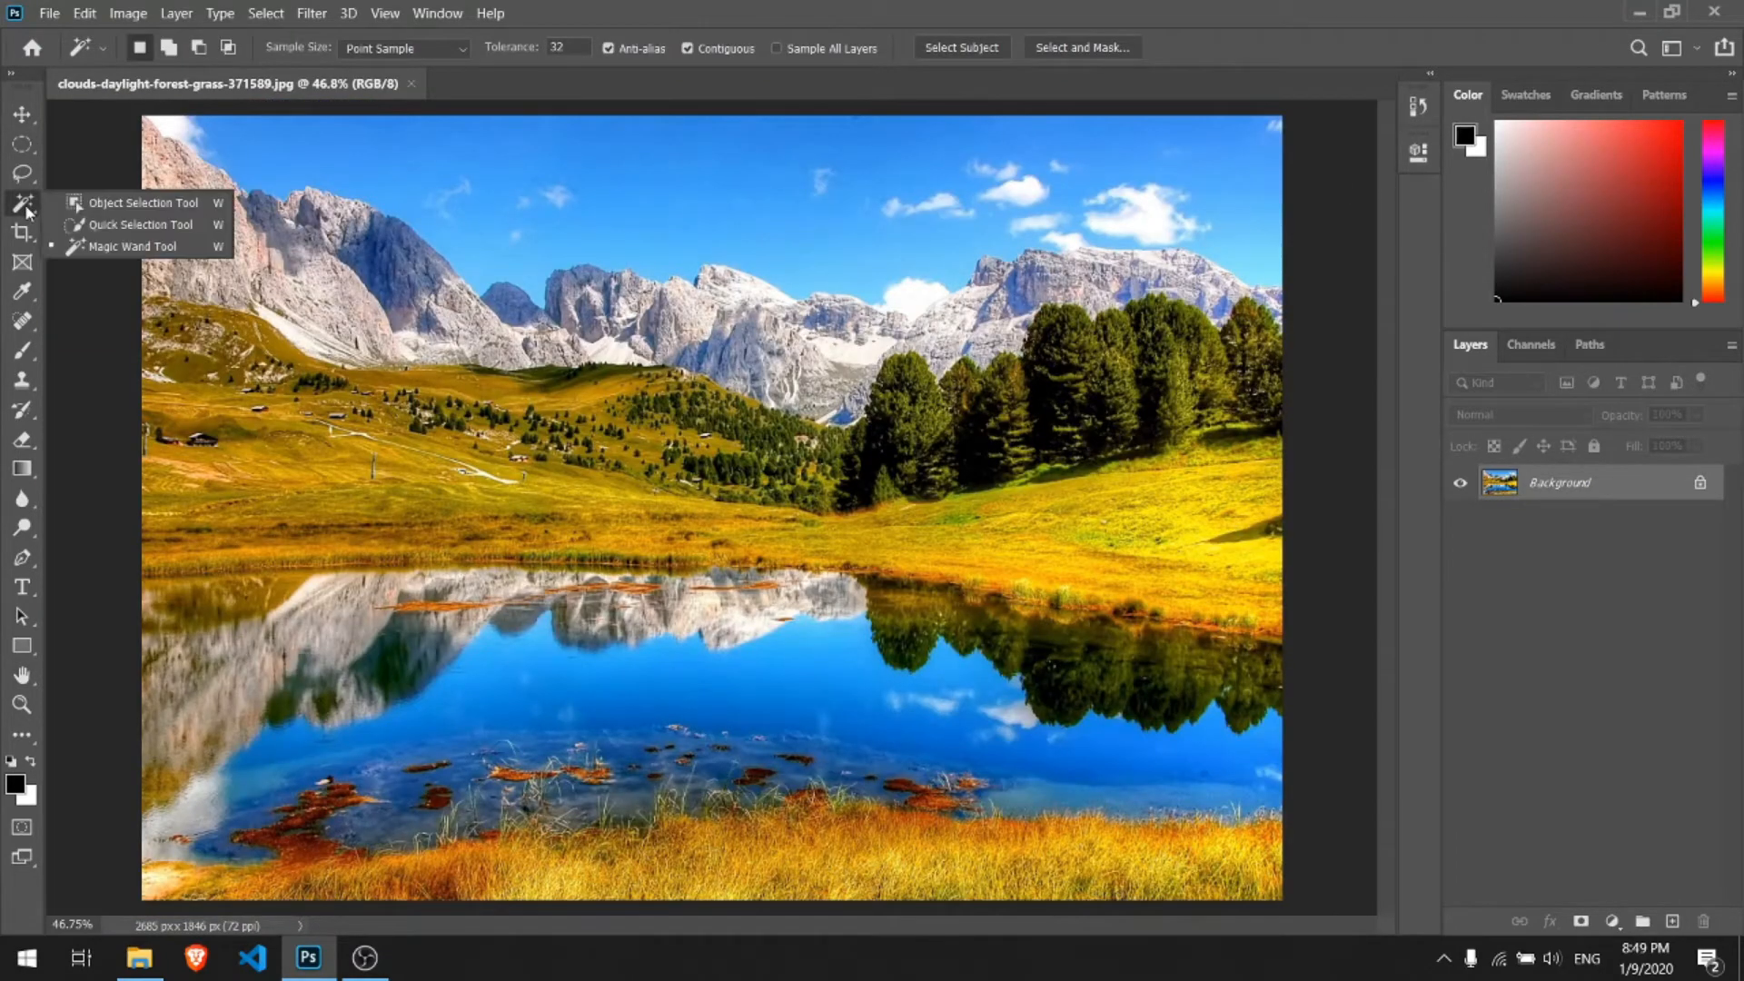
click(127, 246)
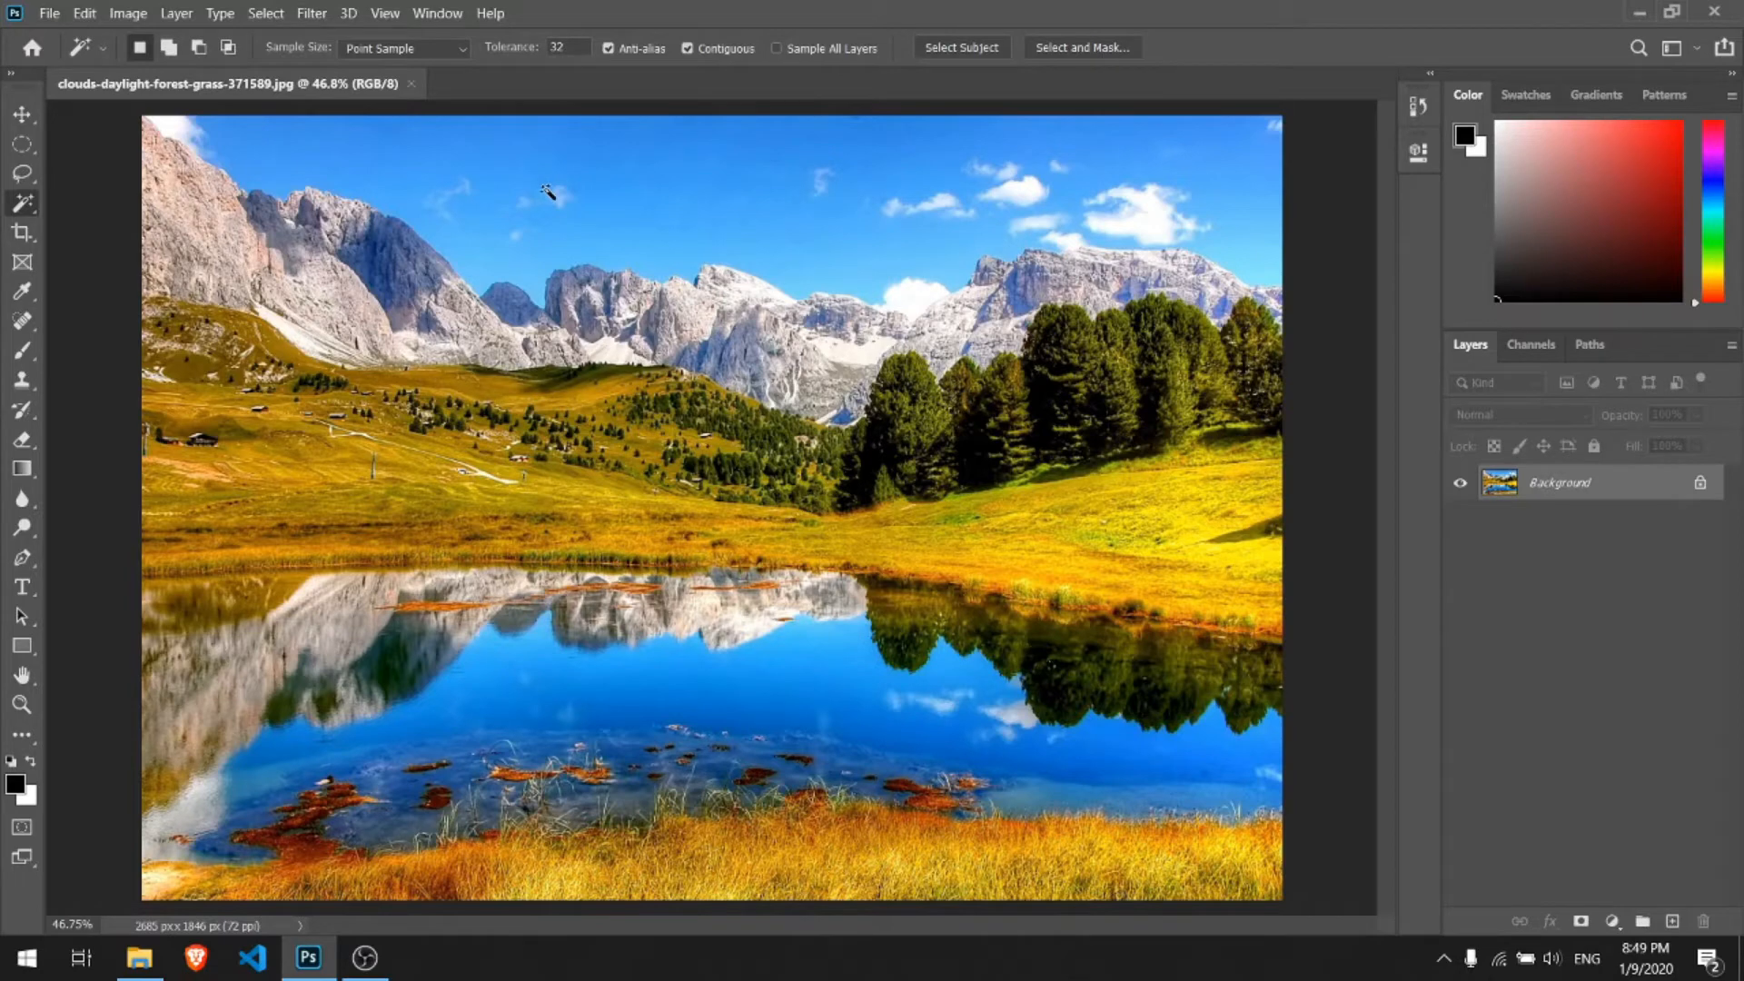
click(688, 226)
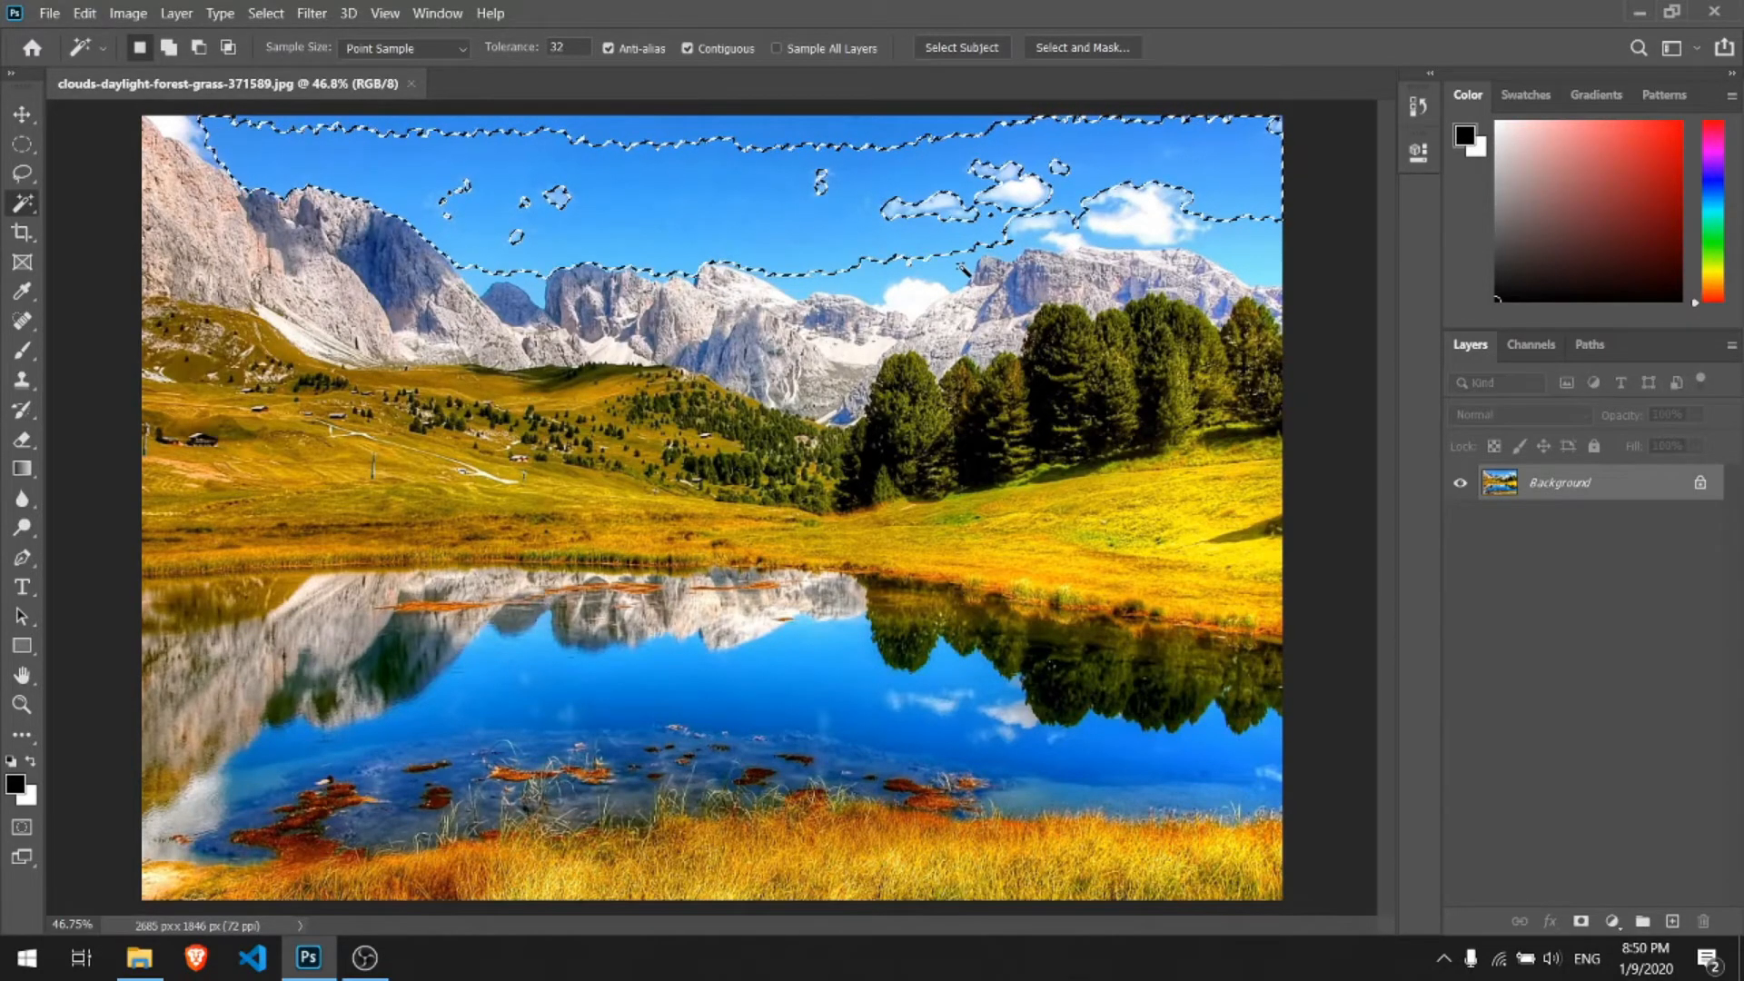
key(shift)
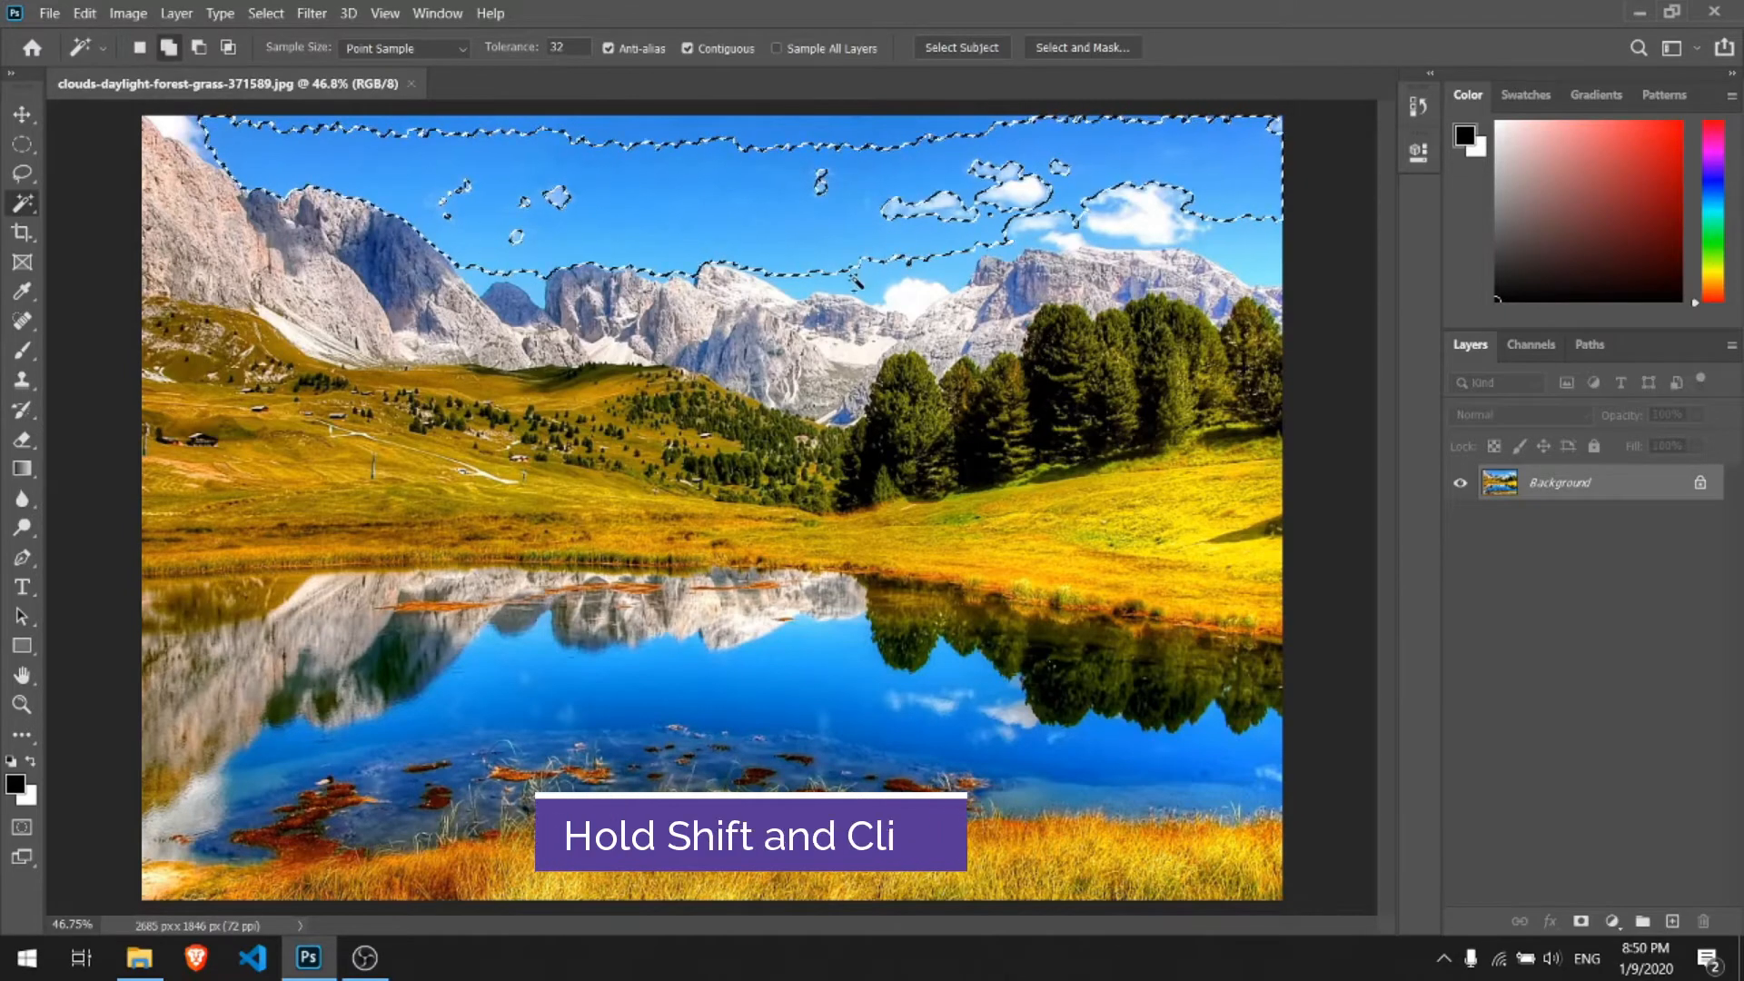
shift+click(853, 280)
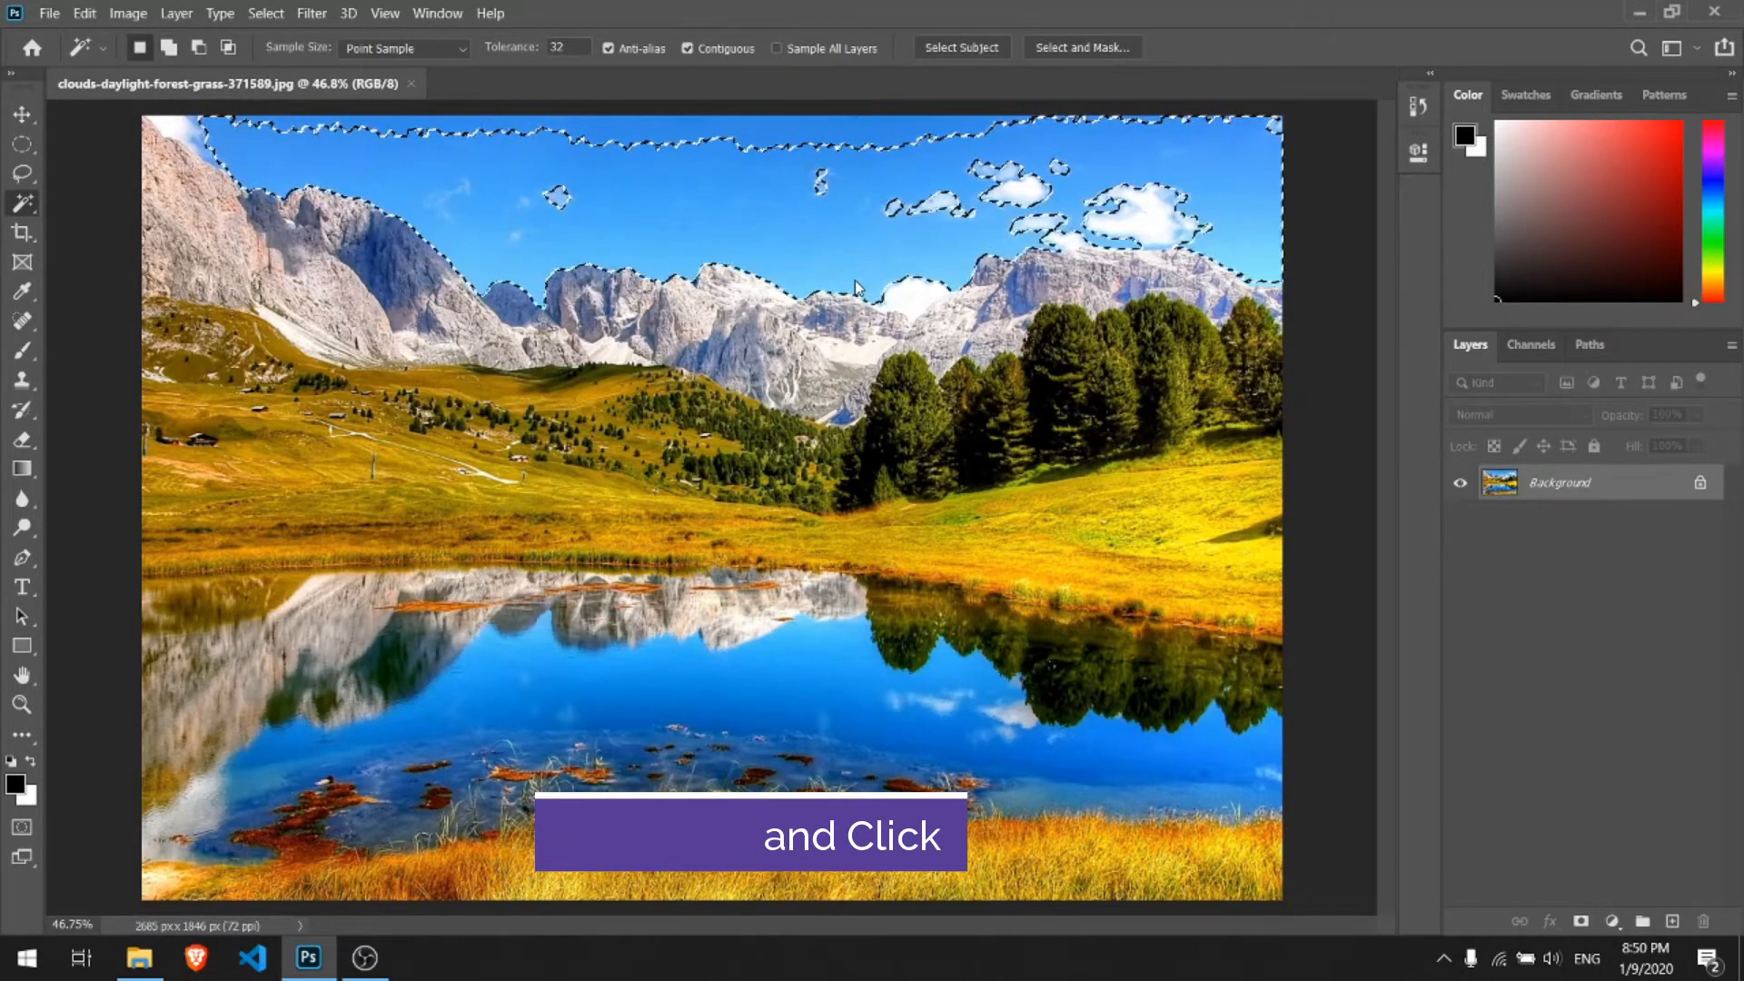
shift+click(758, 130)
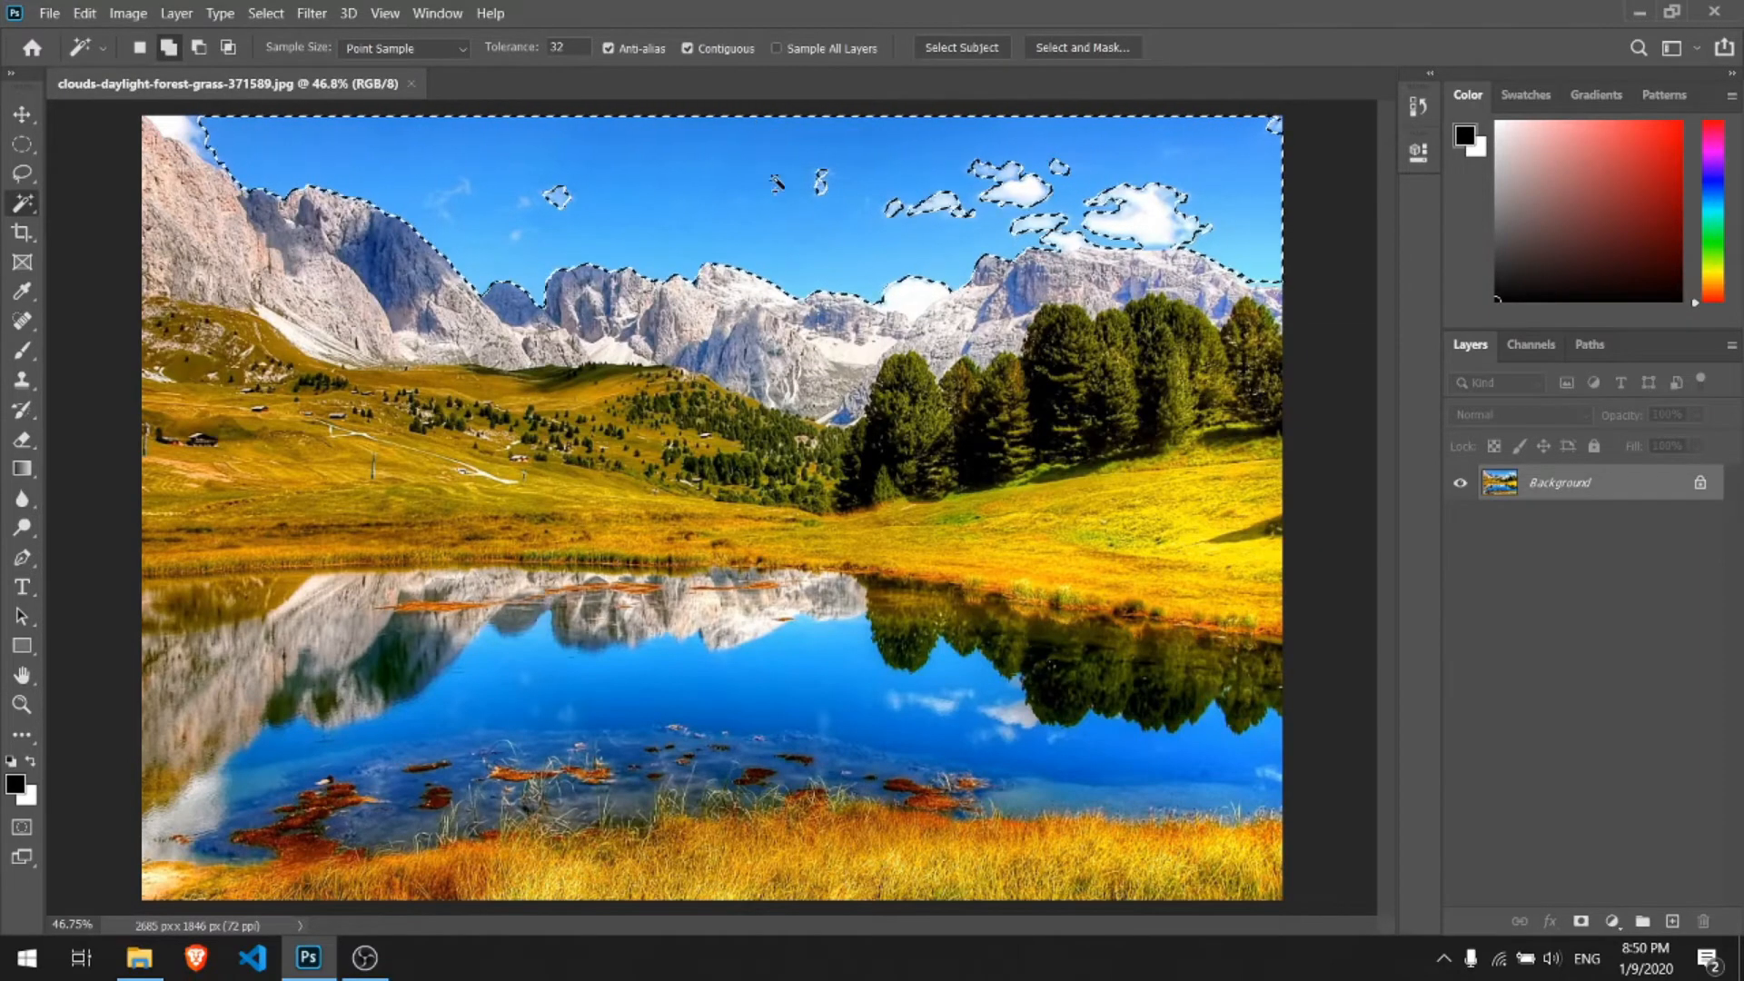
Using the Elliptical Marquee tool, subtract an ellipse around the small left cloud, and add elliptical areas covering the sky's unselected clouds
click(21, 151)
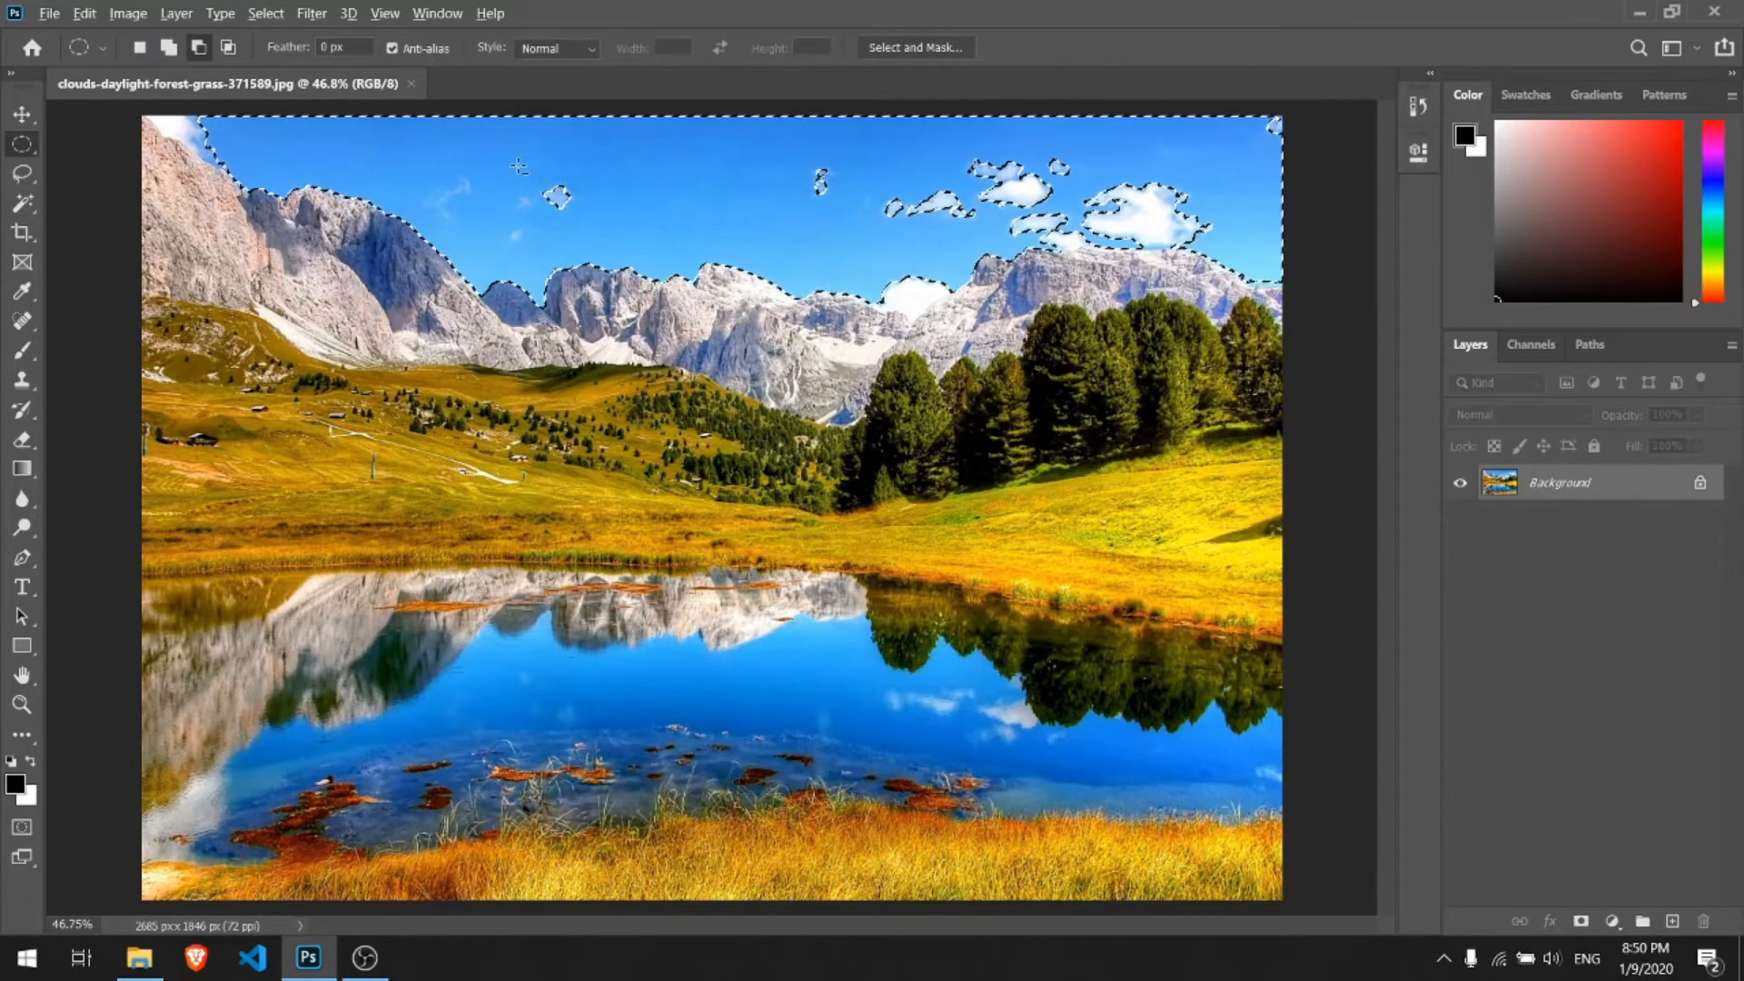
drag(508, 157, 633, 242)
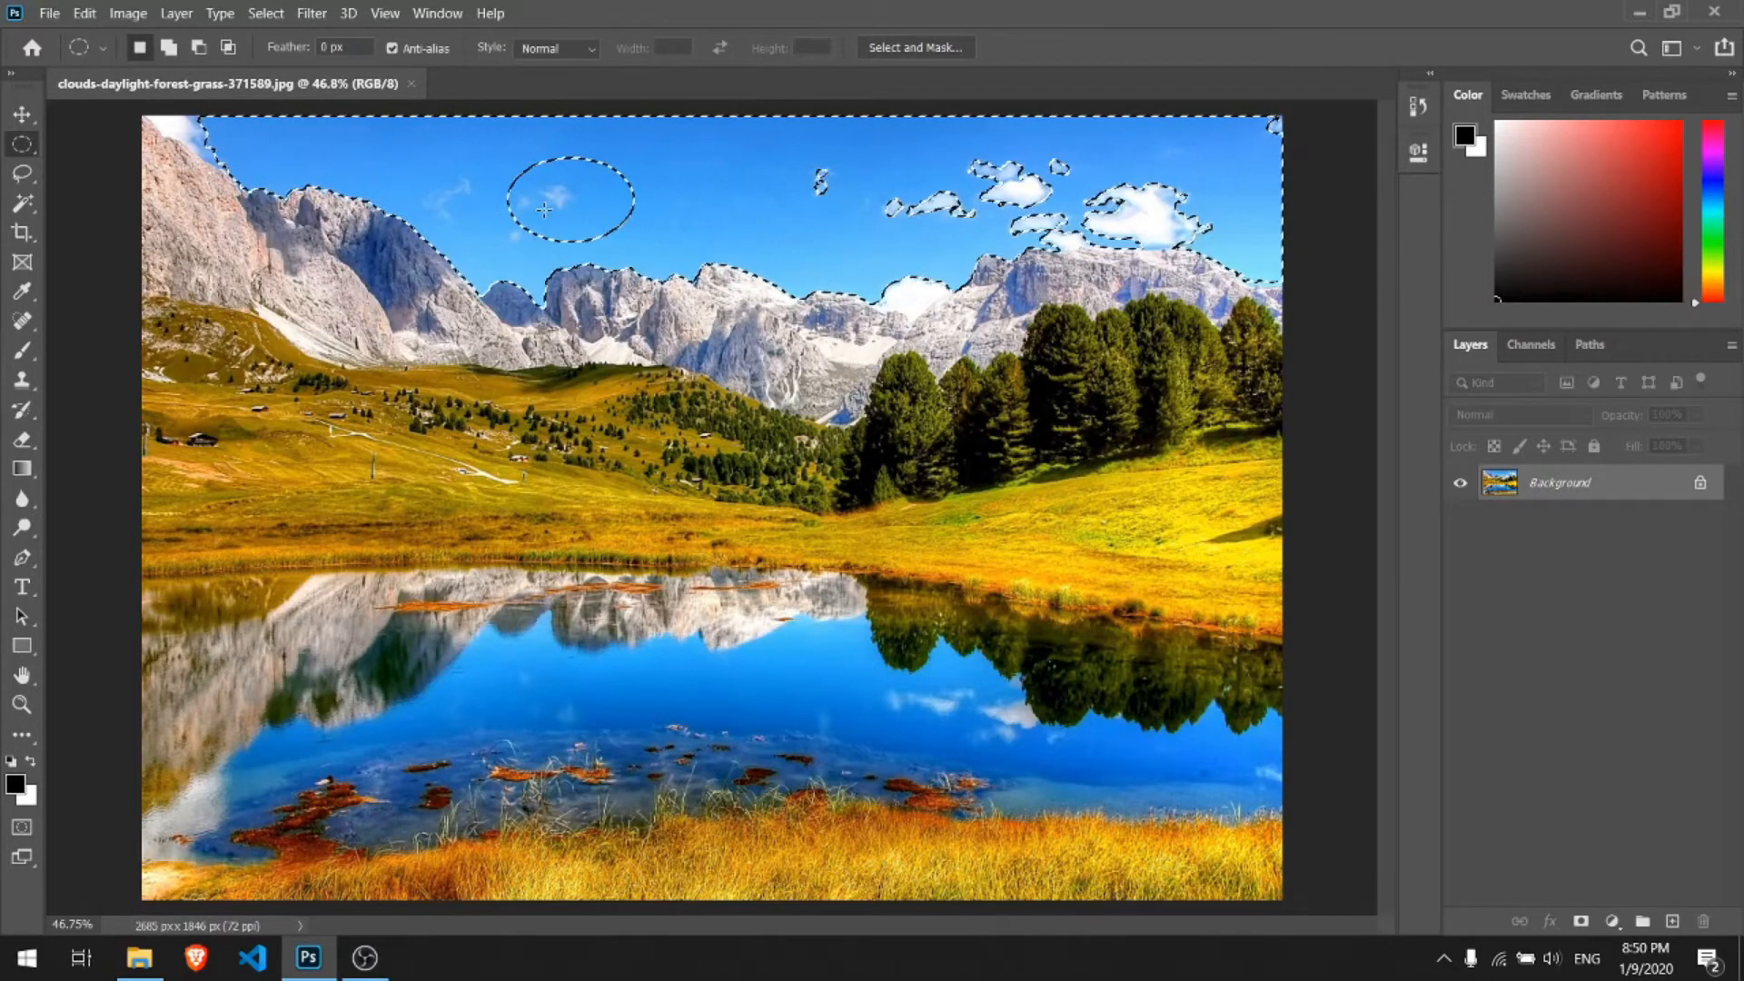
key(shift)
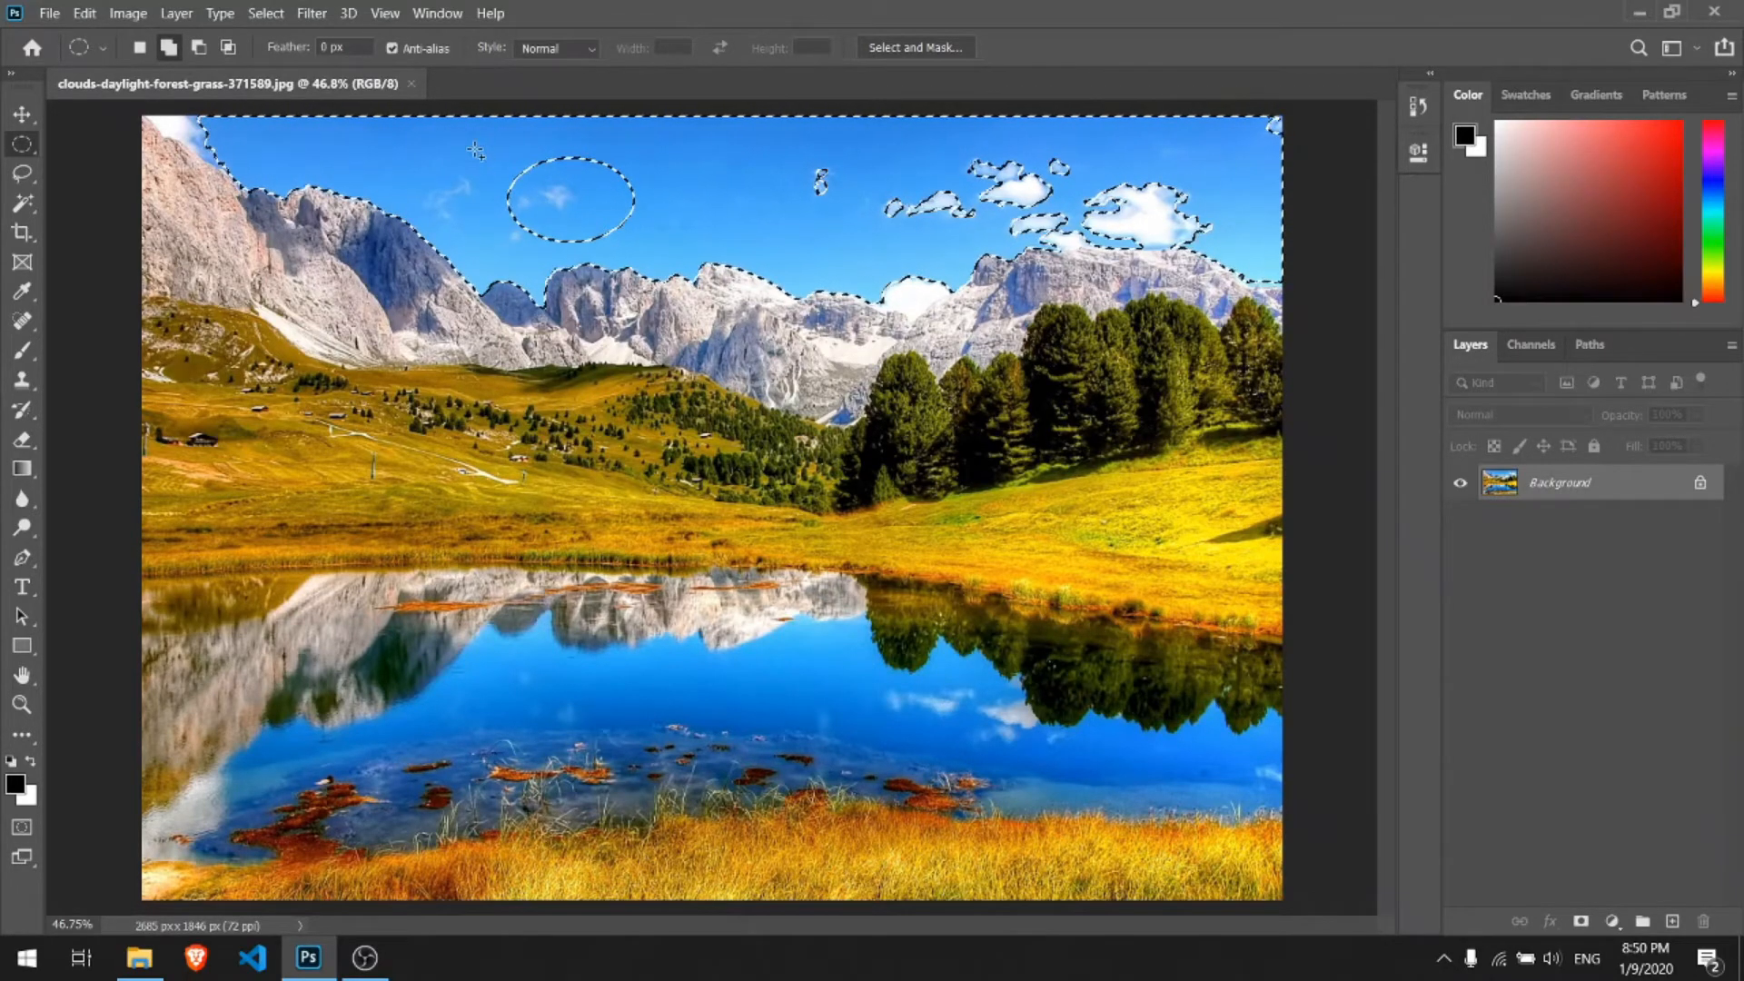
drag(669, 253, 670, 256)
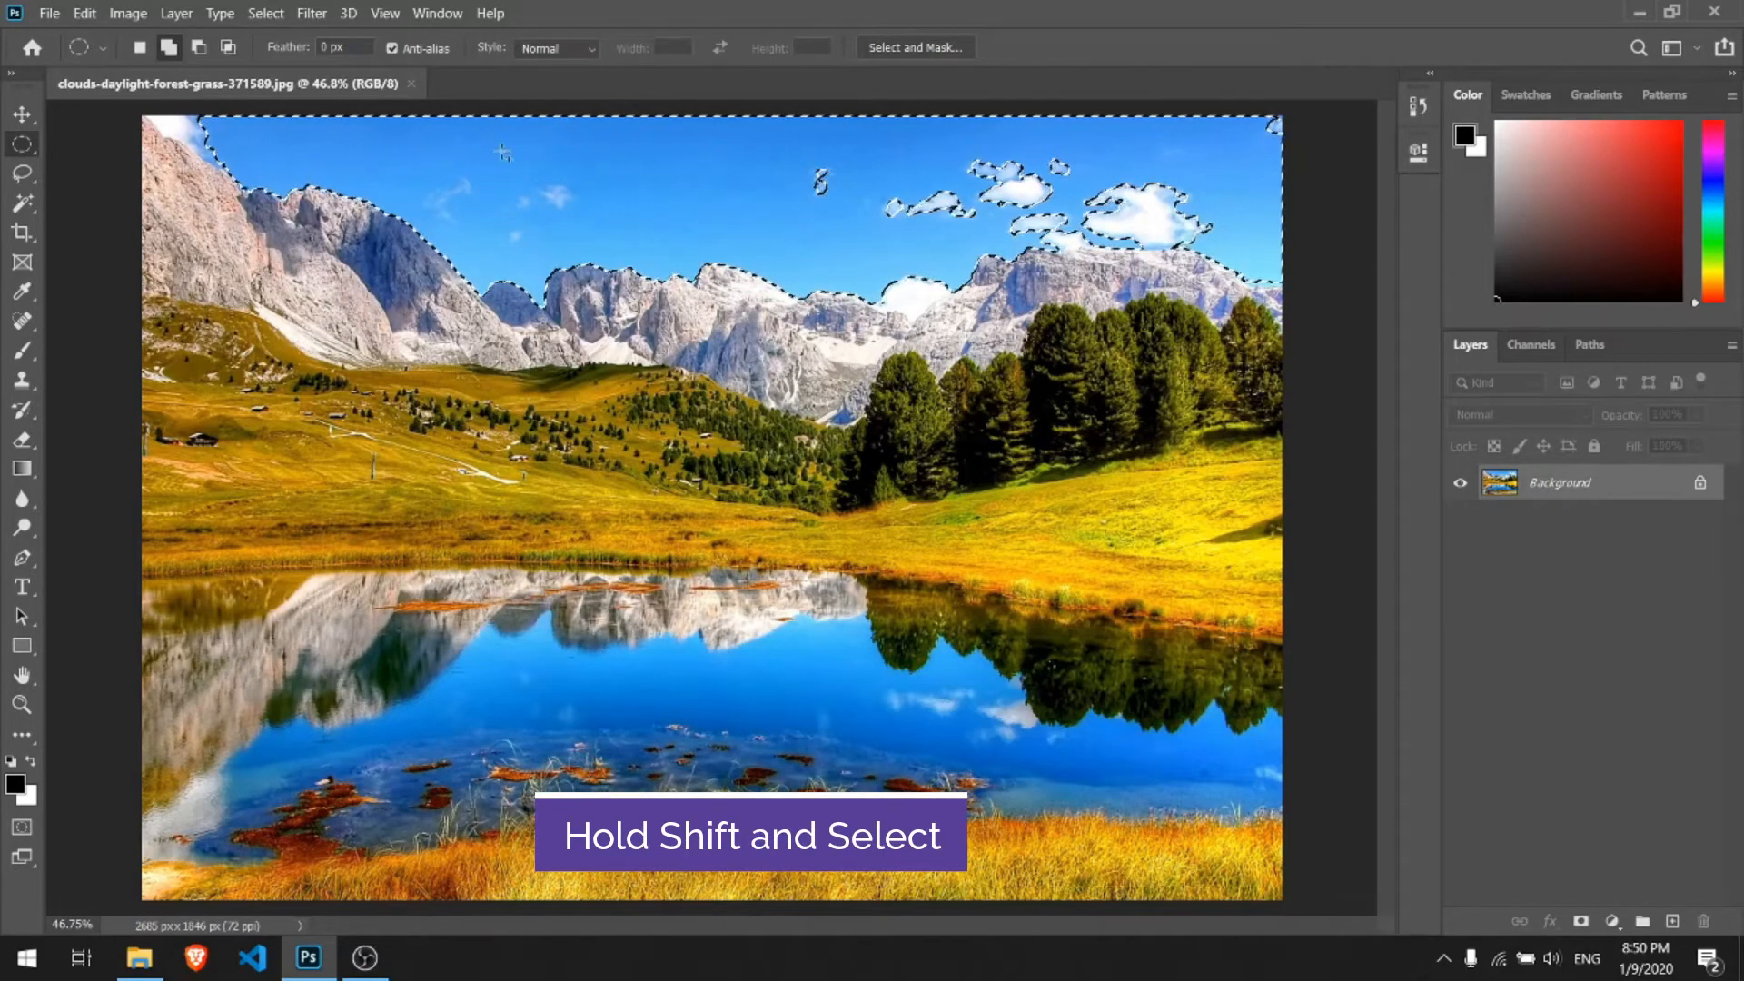
drag(711, 144, 1024, 237)
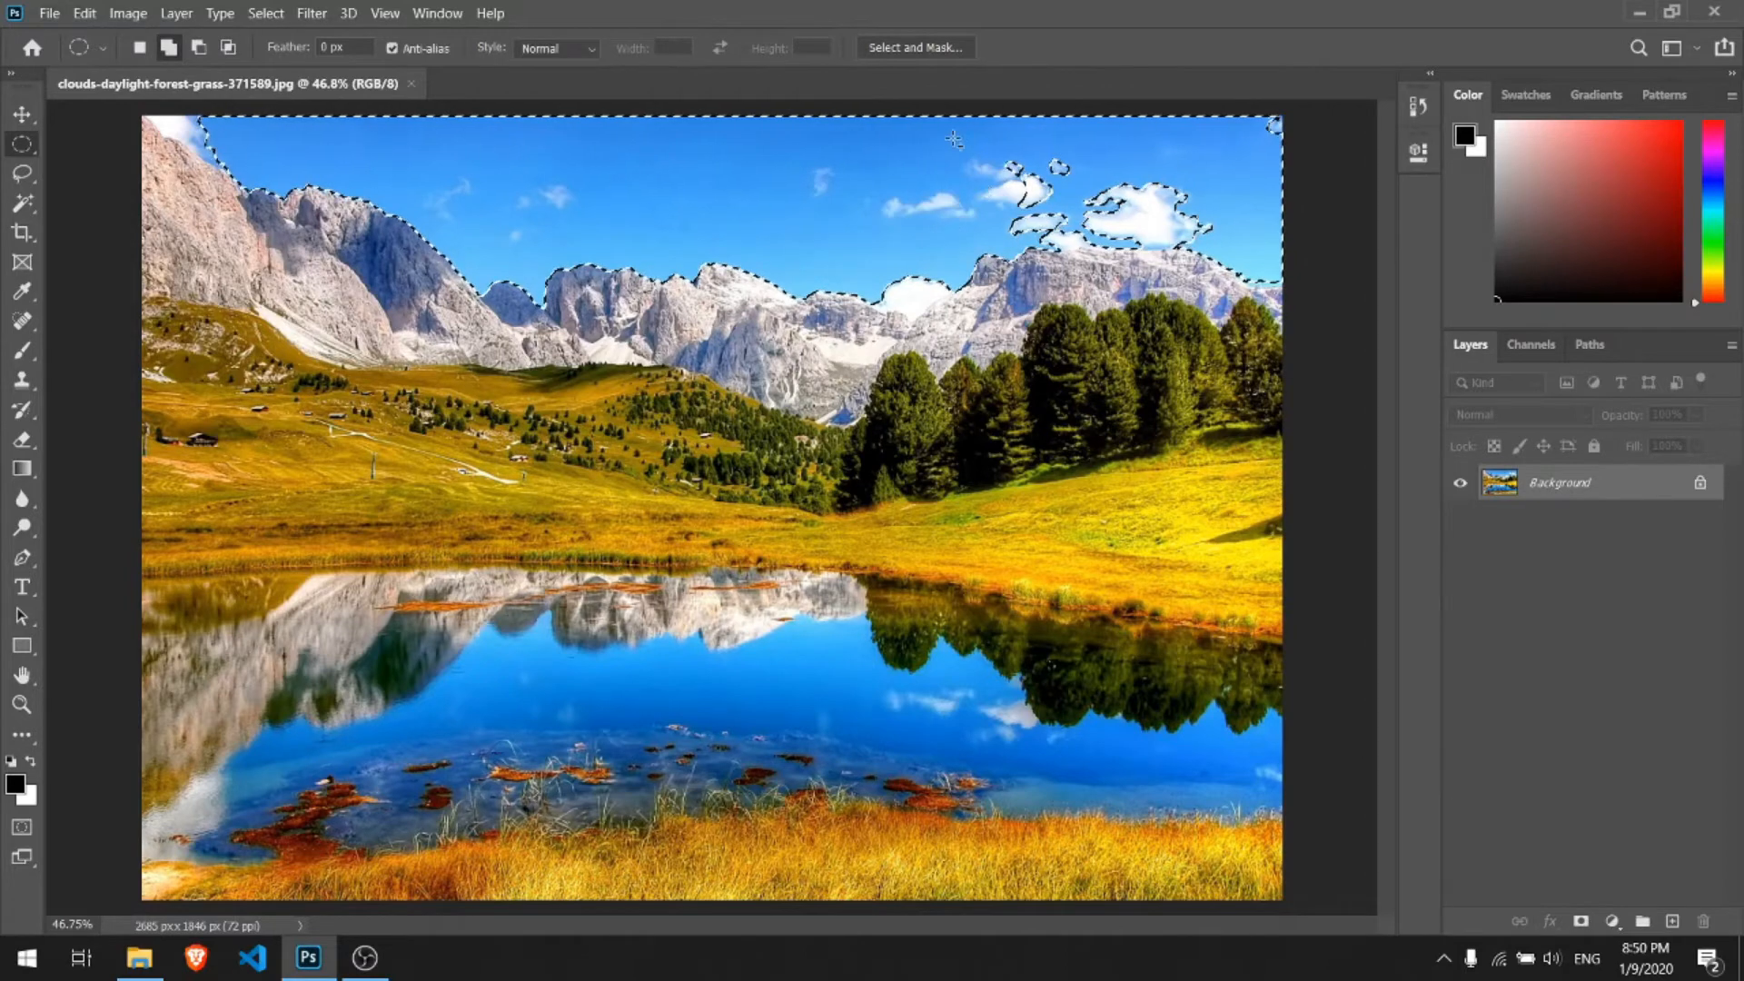
drag(954, 139, 1241, 234)
drag(977, 189, 1238, 247)
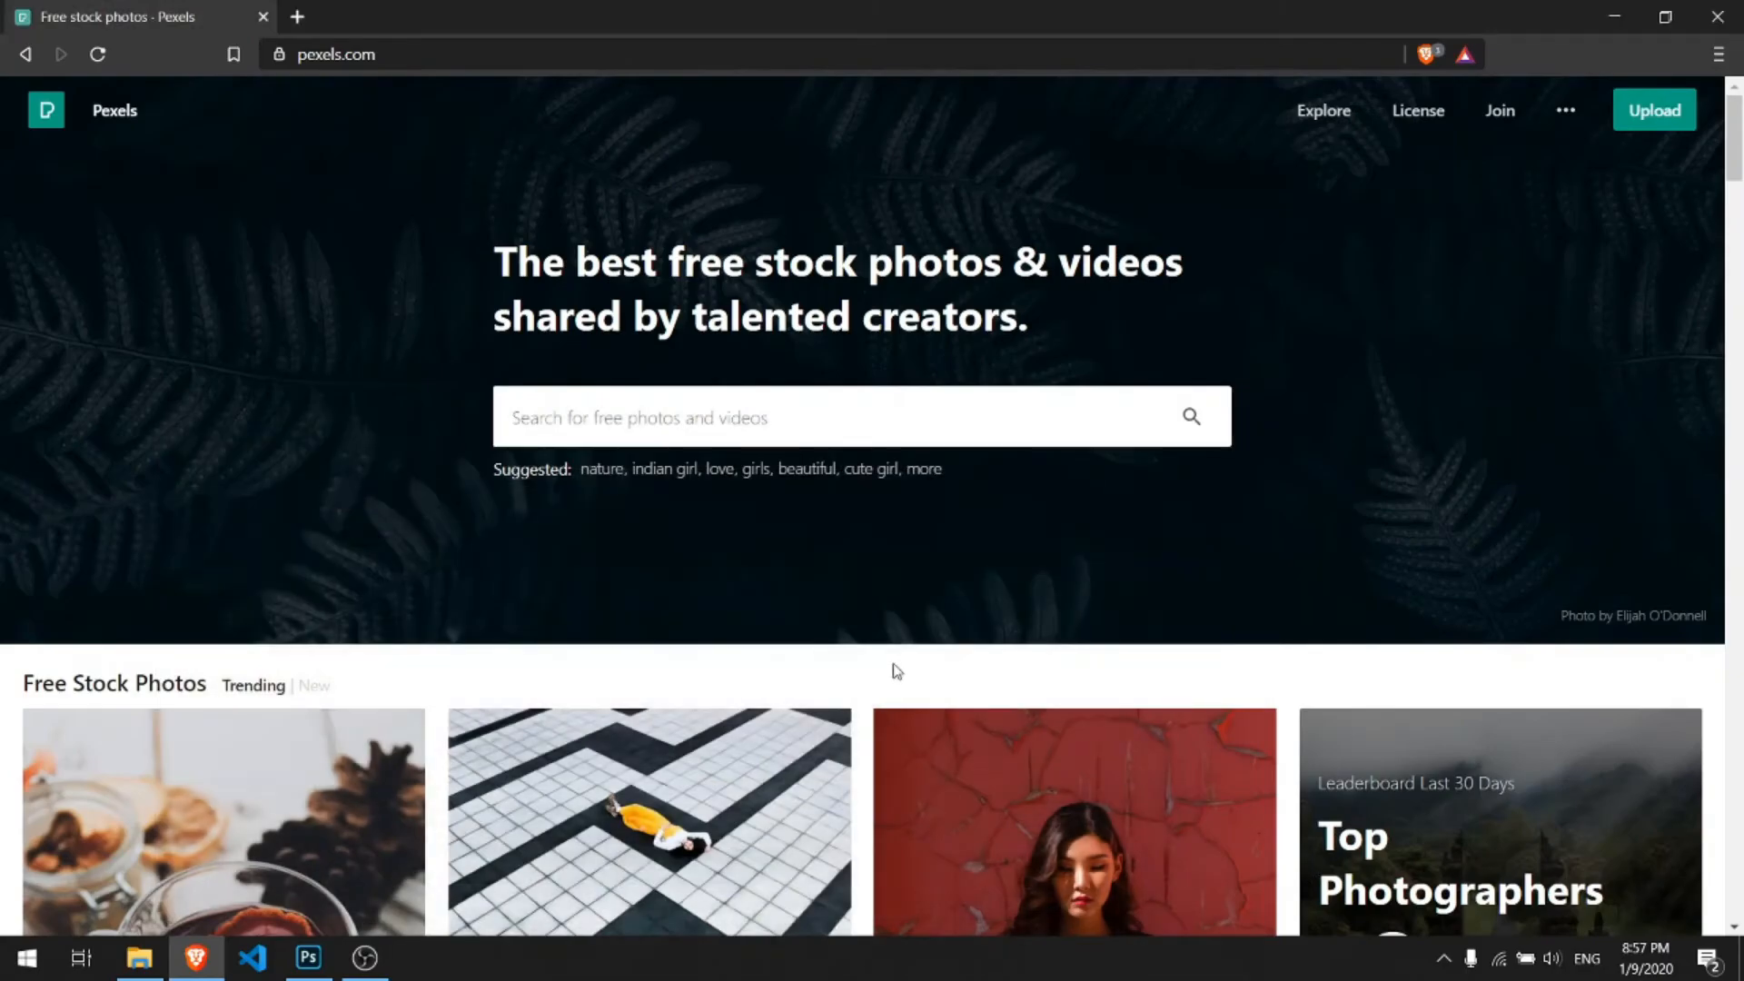
Search Pexels in the browser for "sky" and download the first blue sky photo as photo-of-blue-sky-912110
click(799, 431)
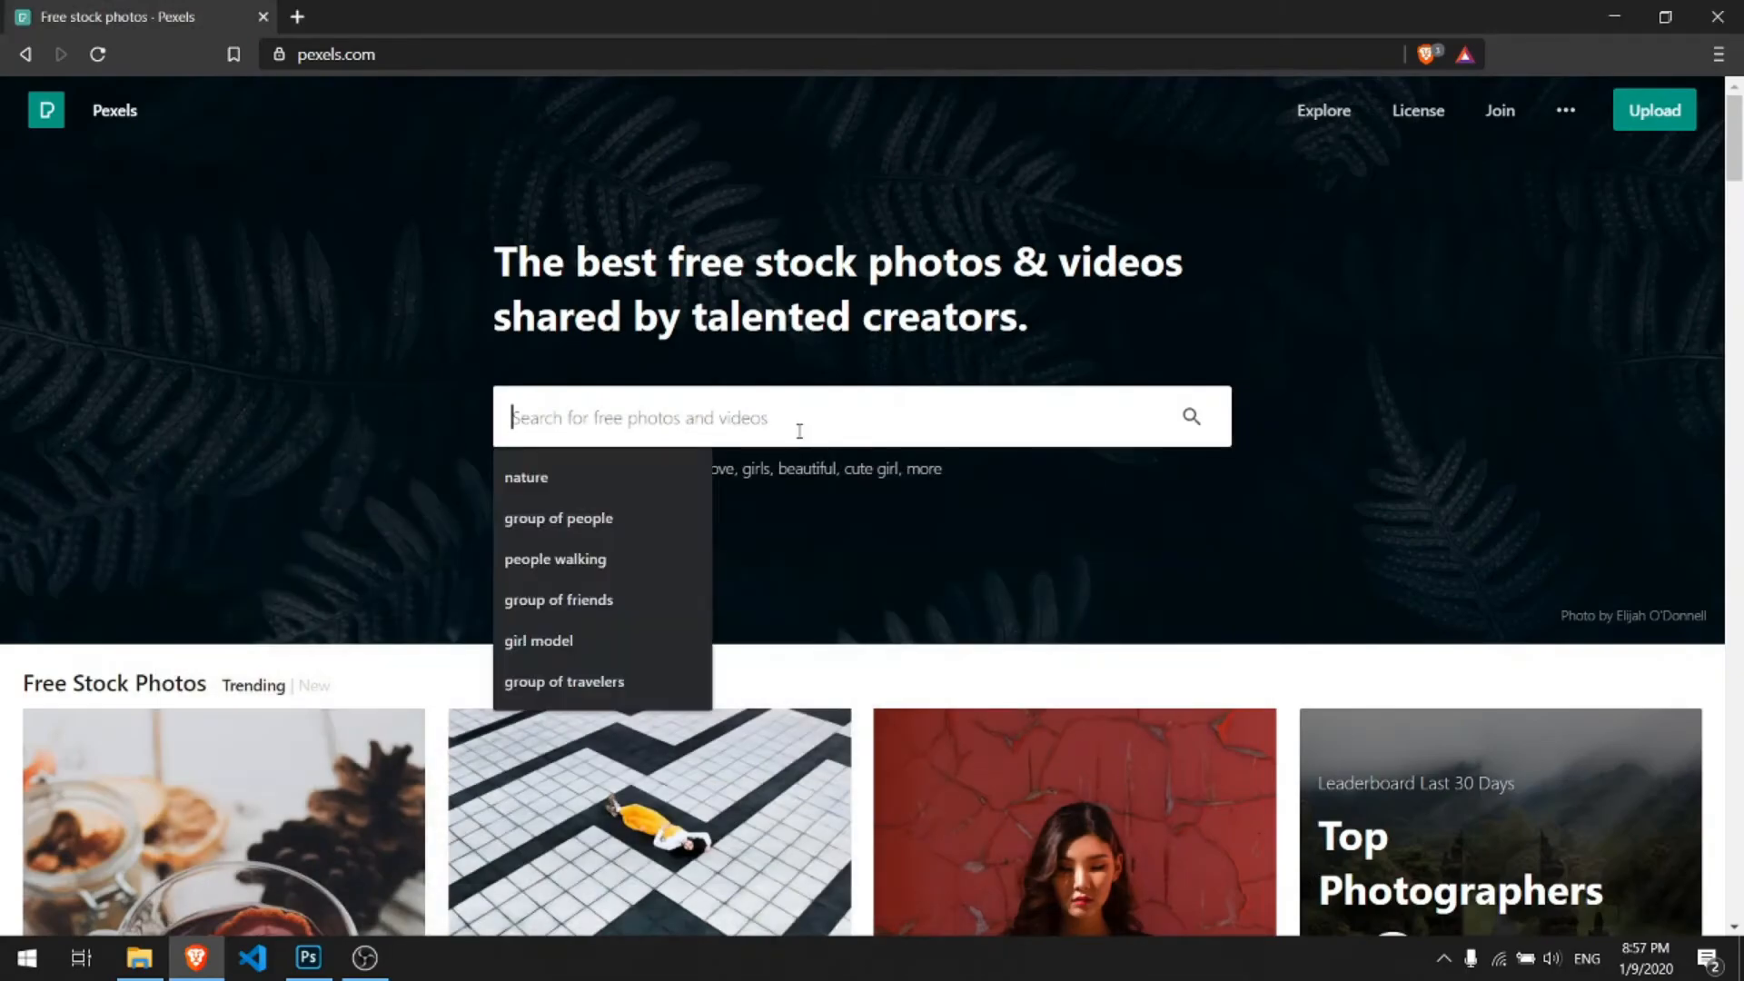
text(sky)
key(Return)
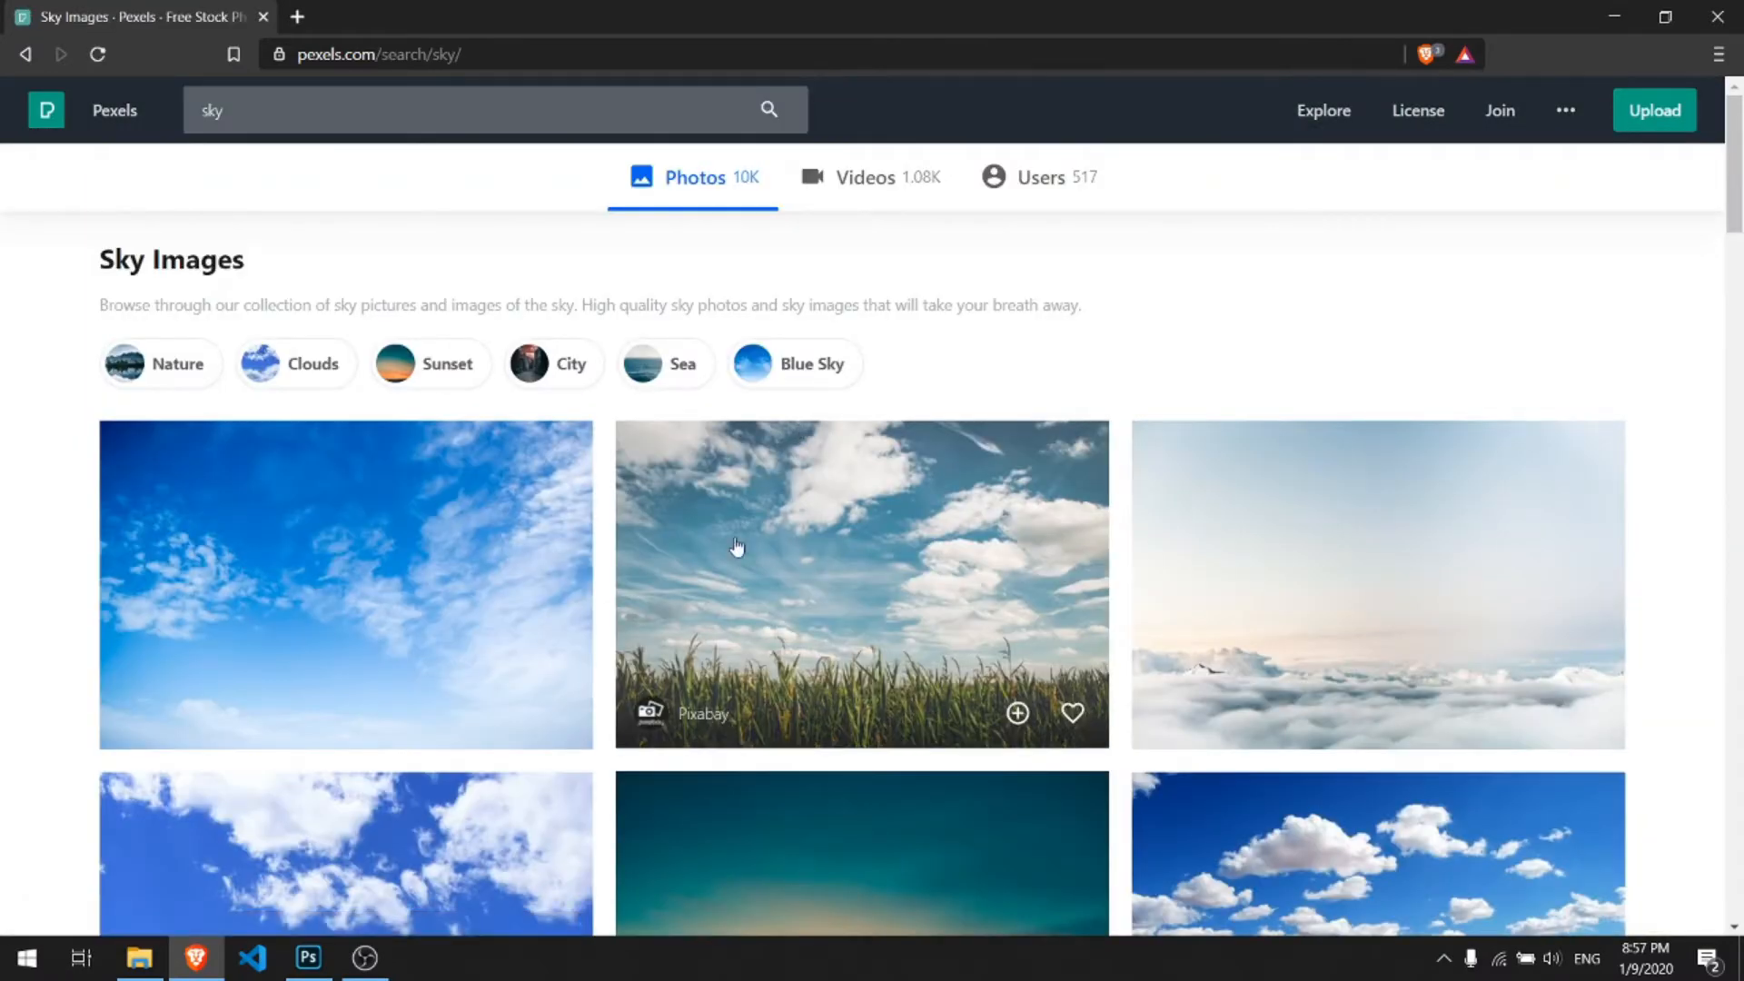
click(471, 541)
click(1389, 133)
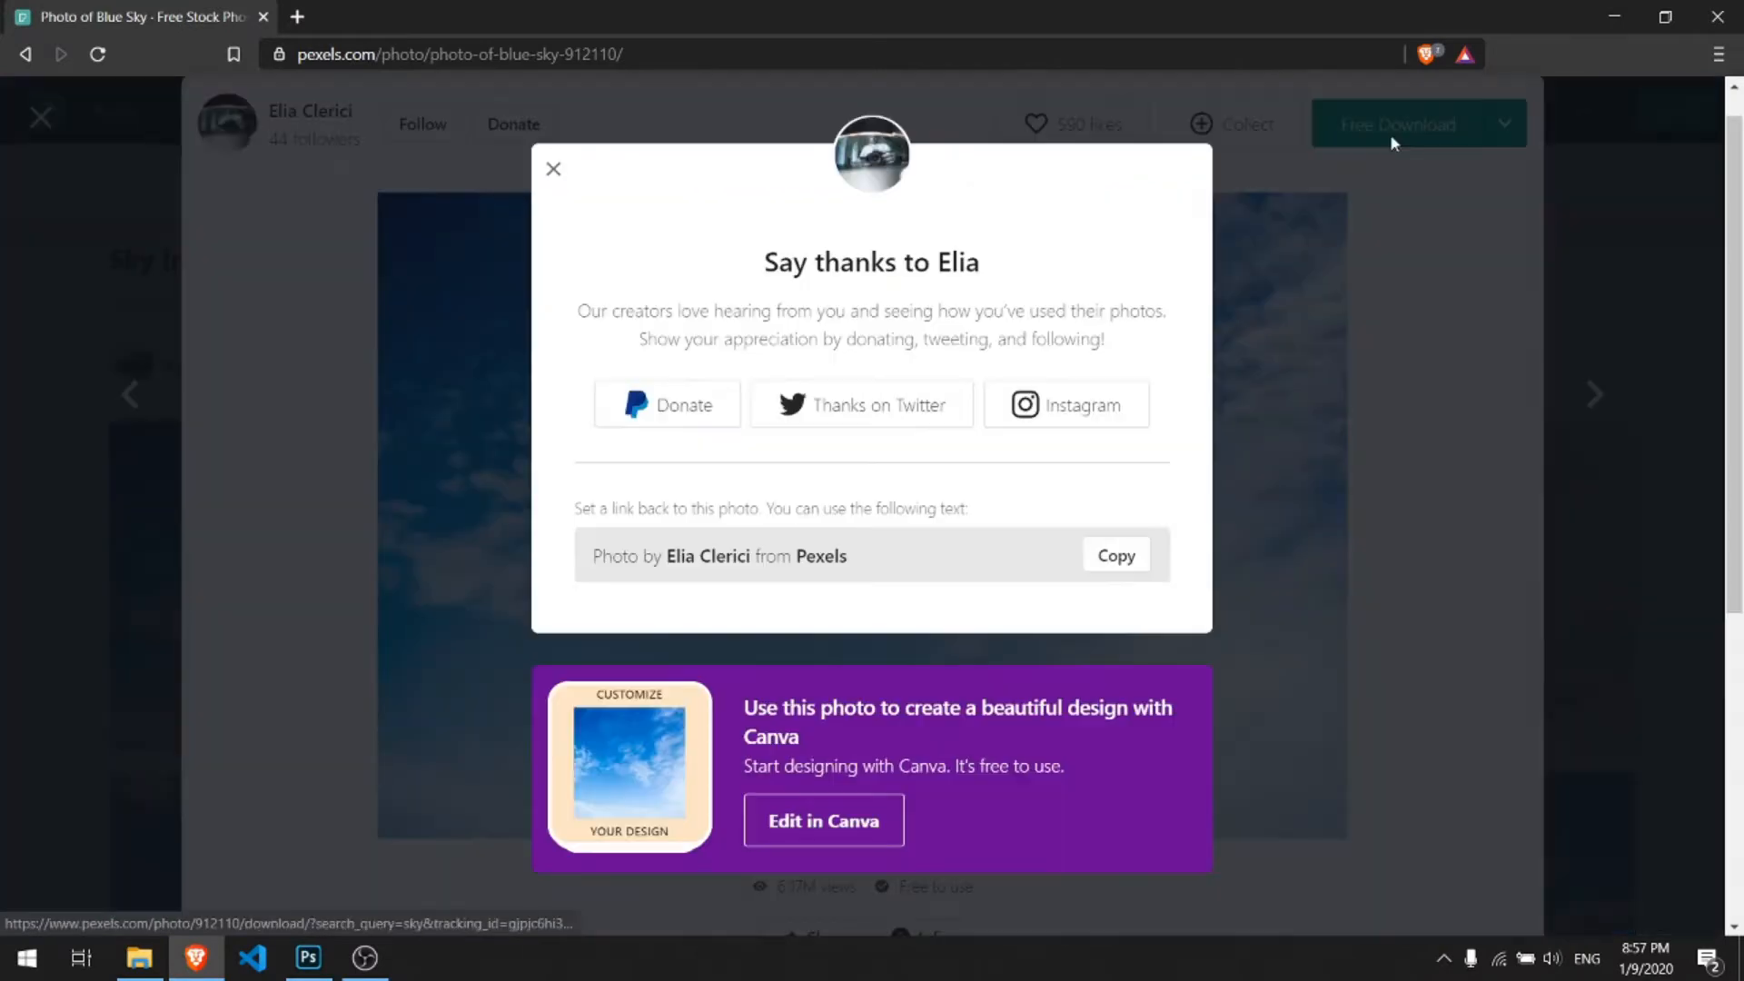
click(675, 507)
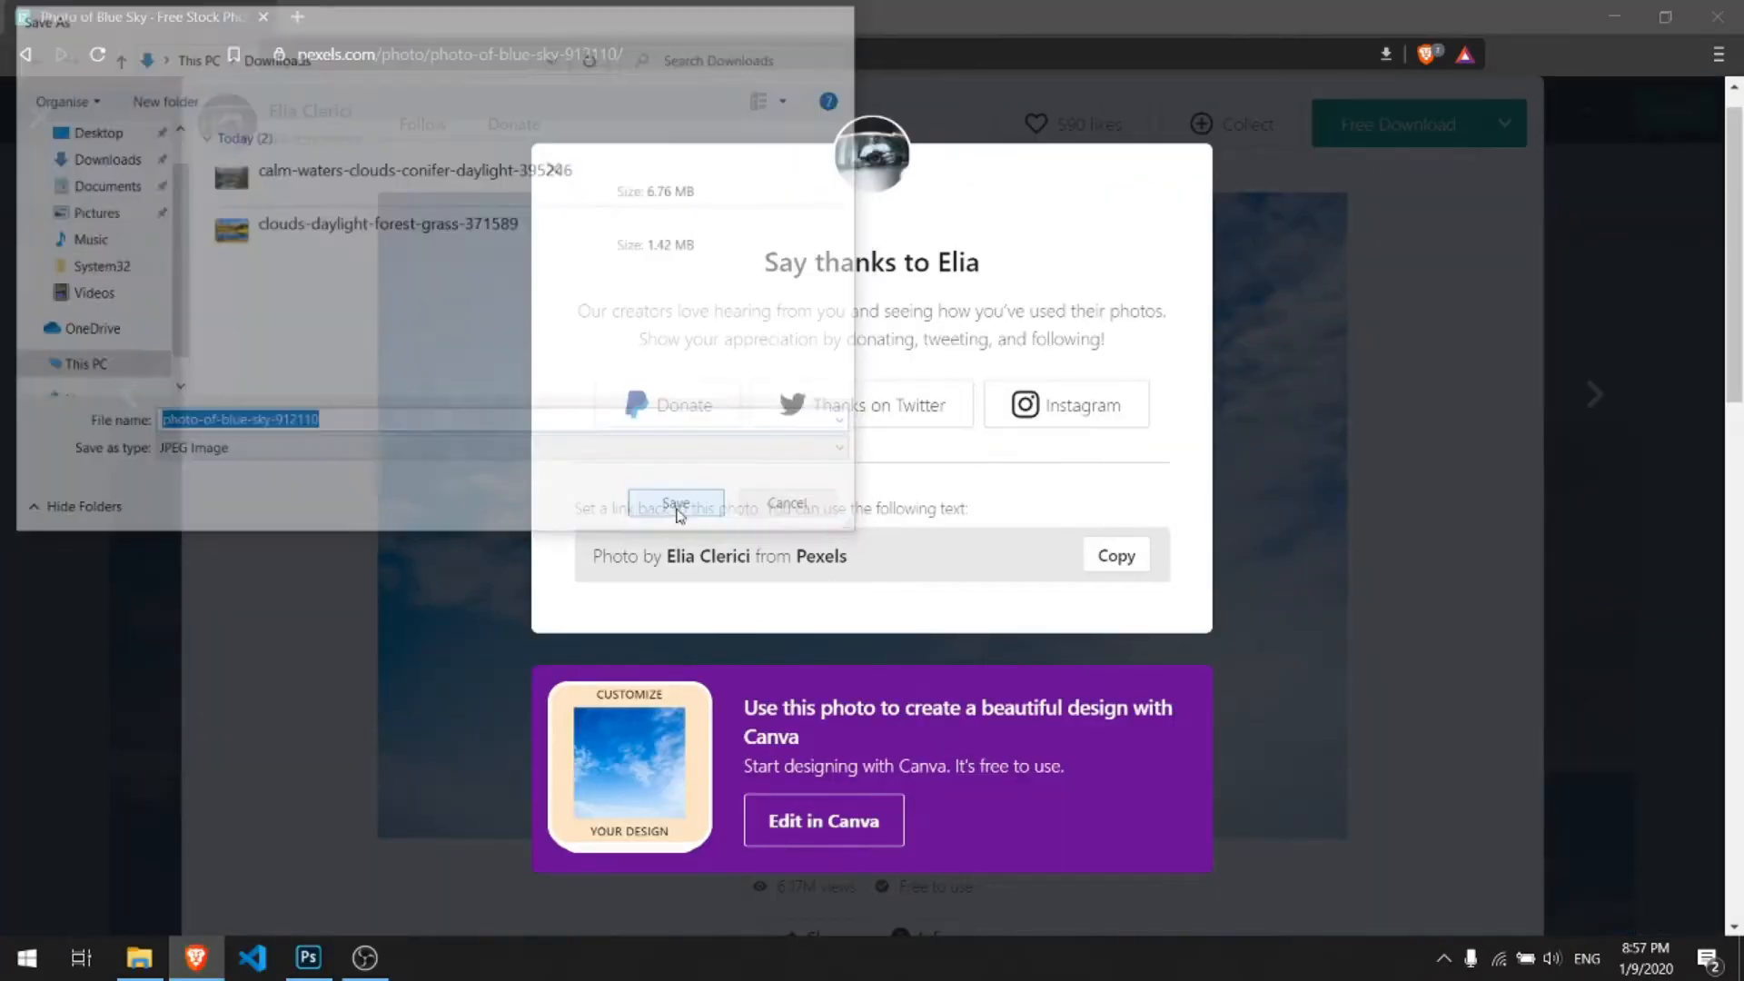
Switch to Photoshop and open photo-of-blue-sky-912110 from the Downloads folder
click(308, 958)
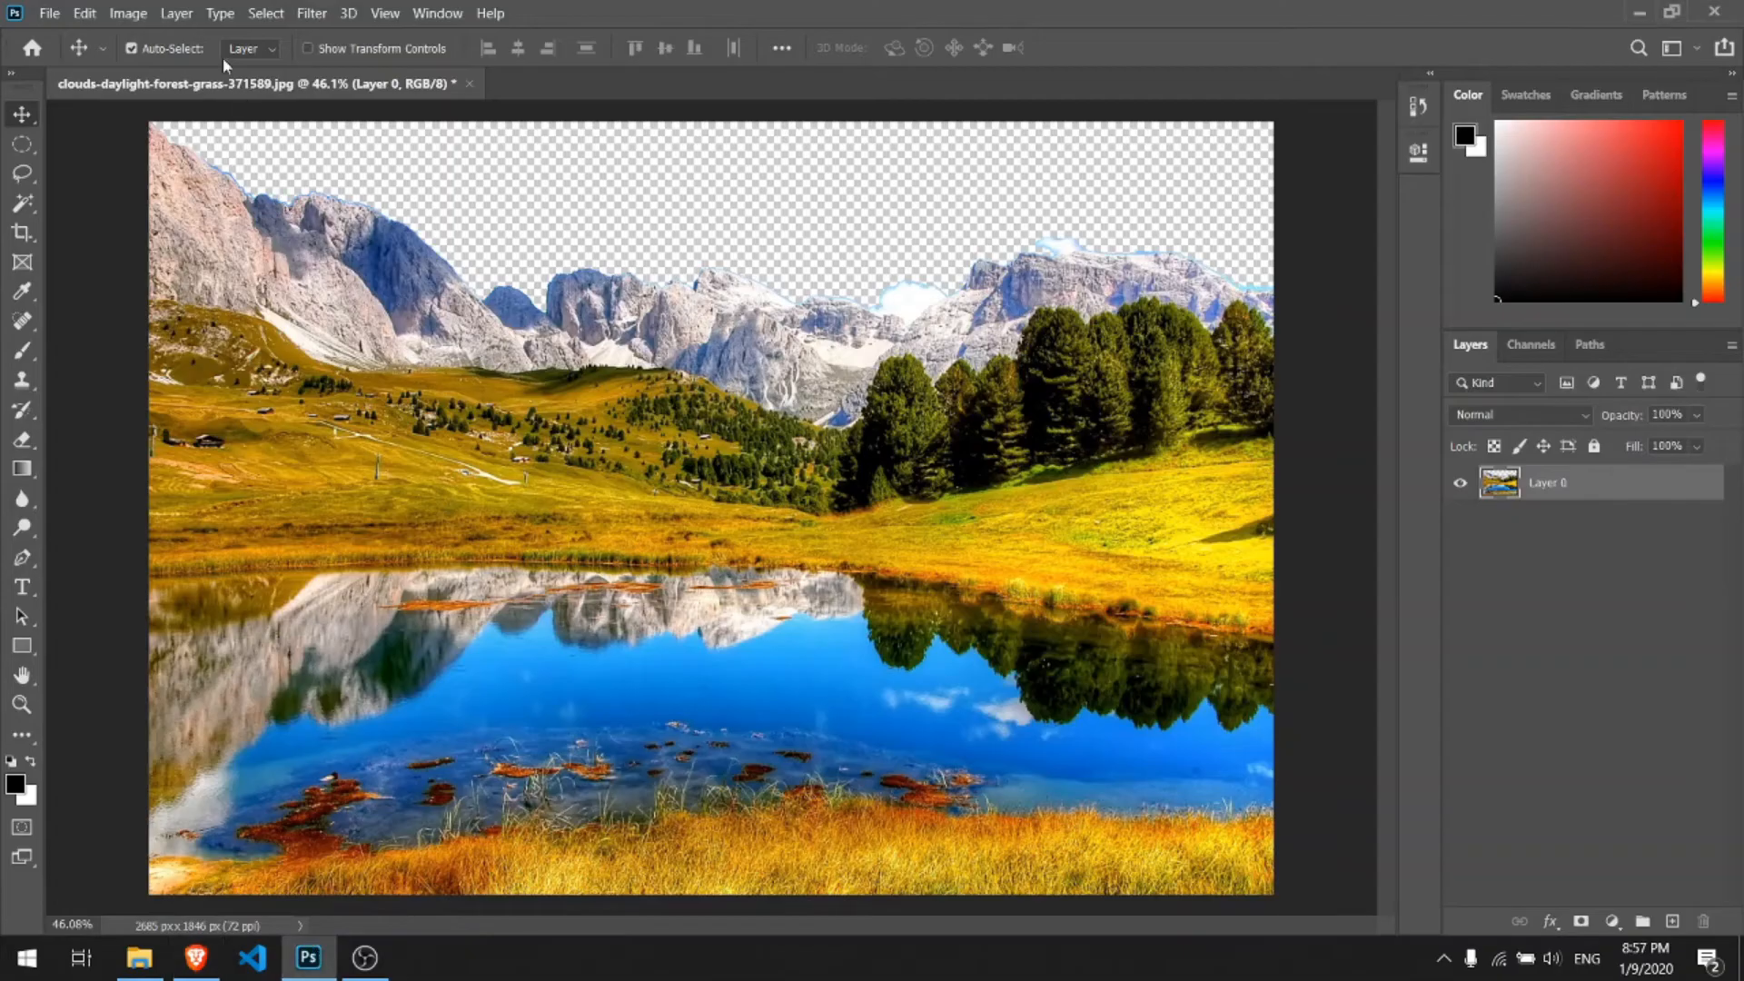
click(55, 11)
click(73, 51)
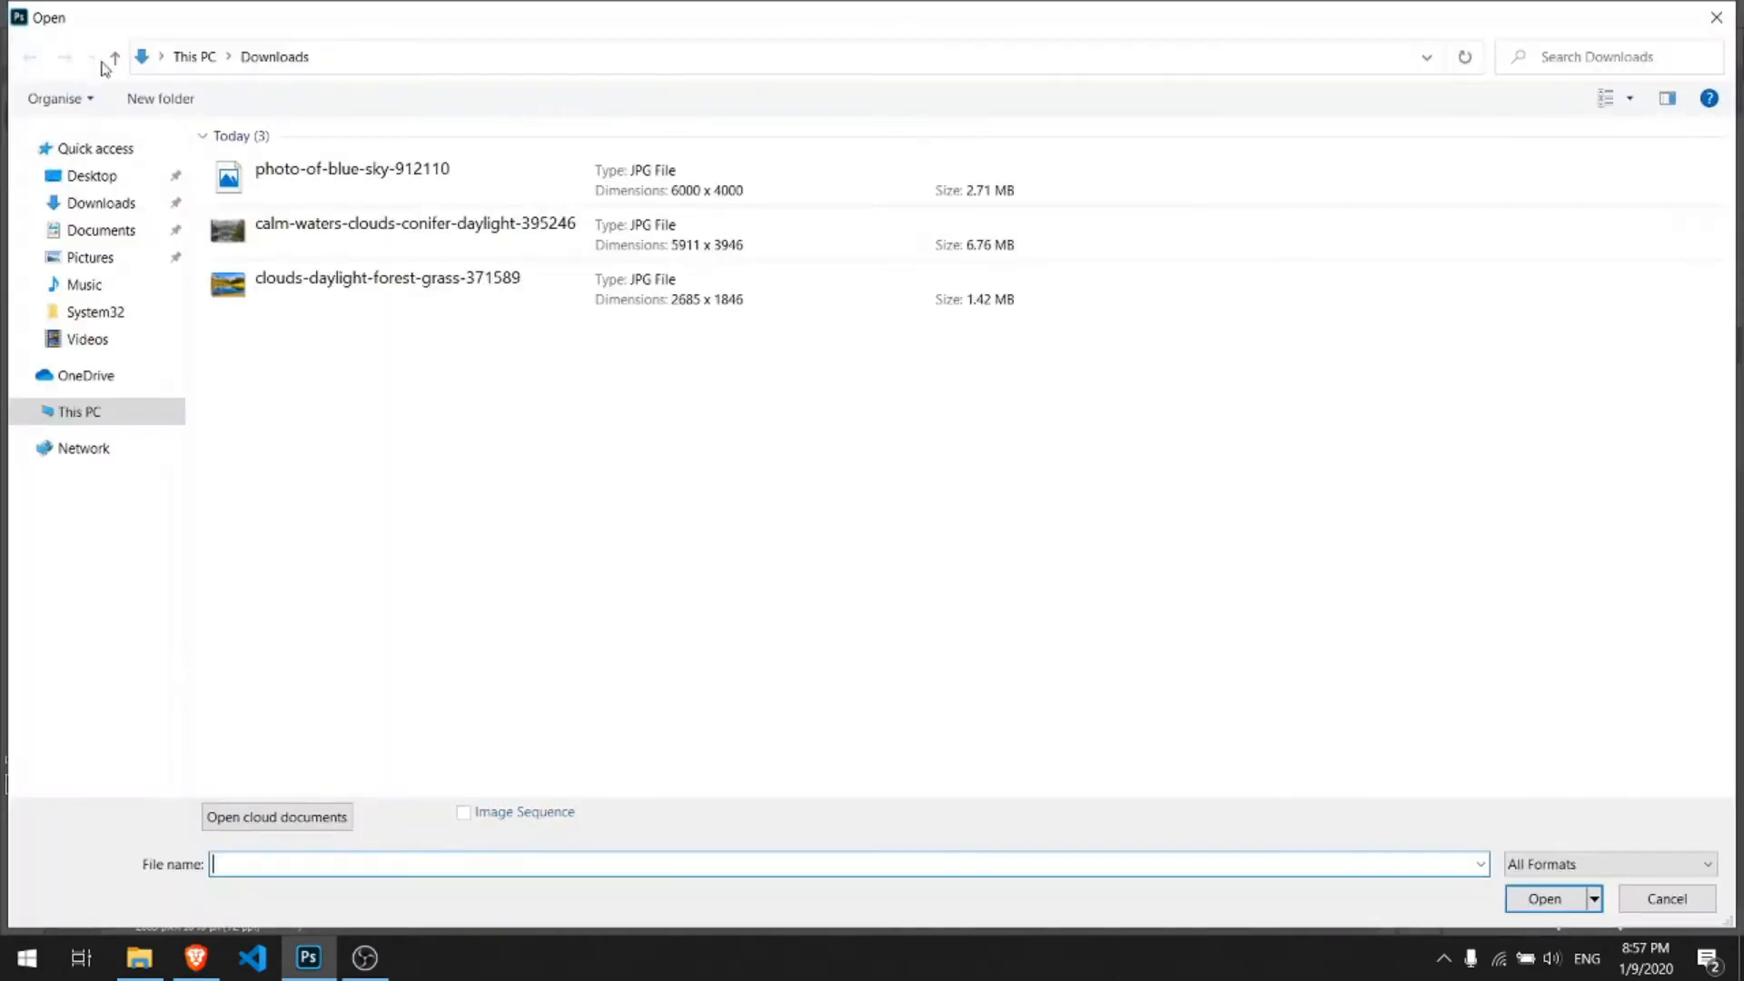
click(352, 171)
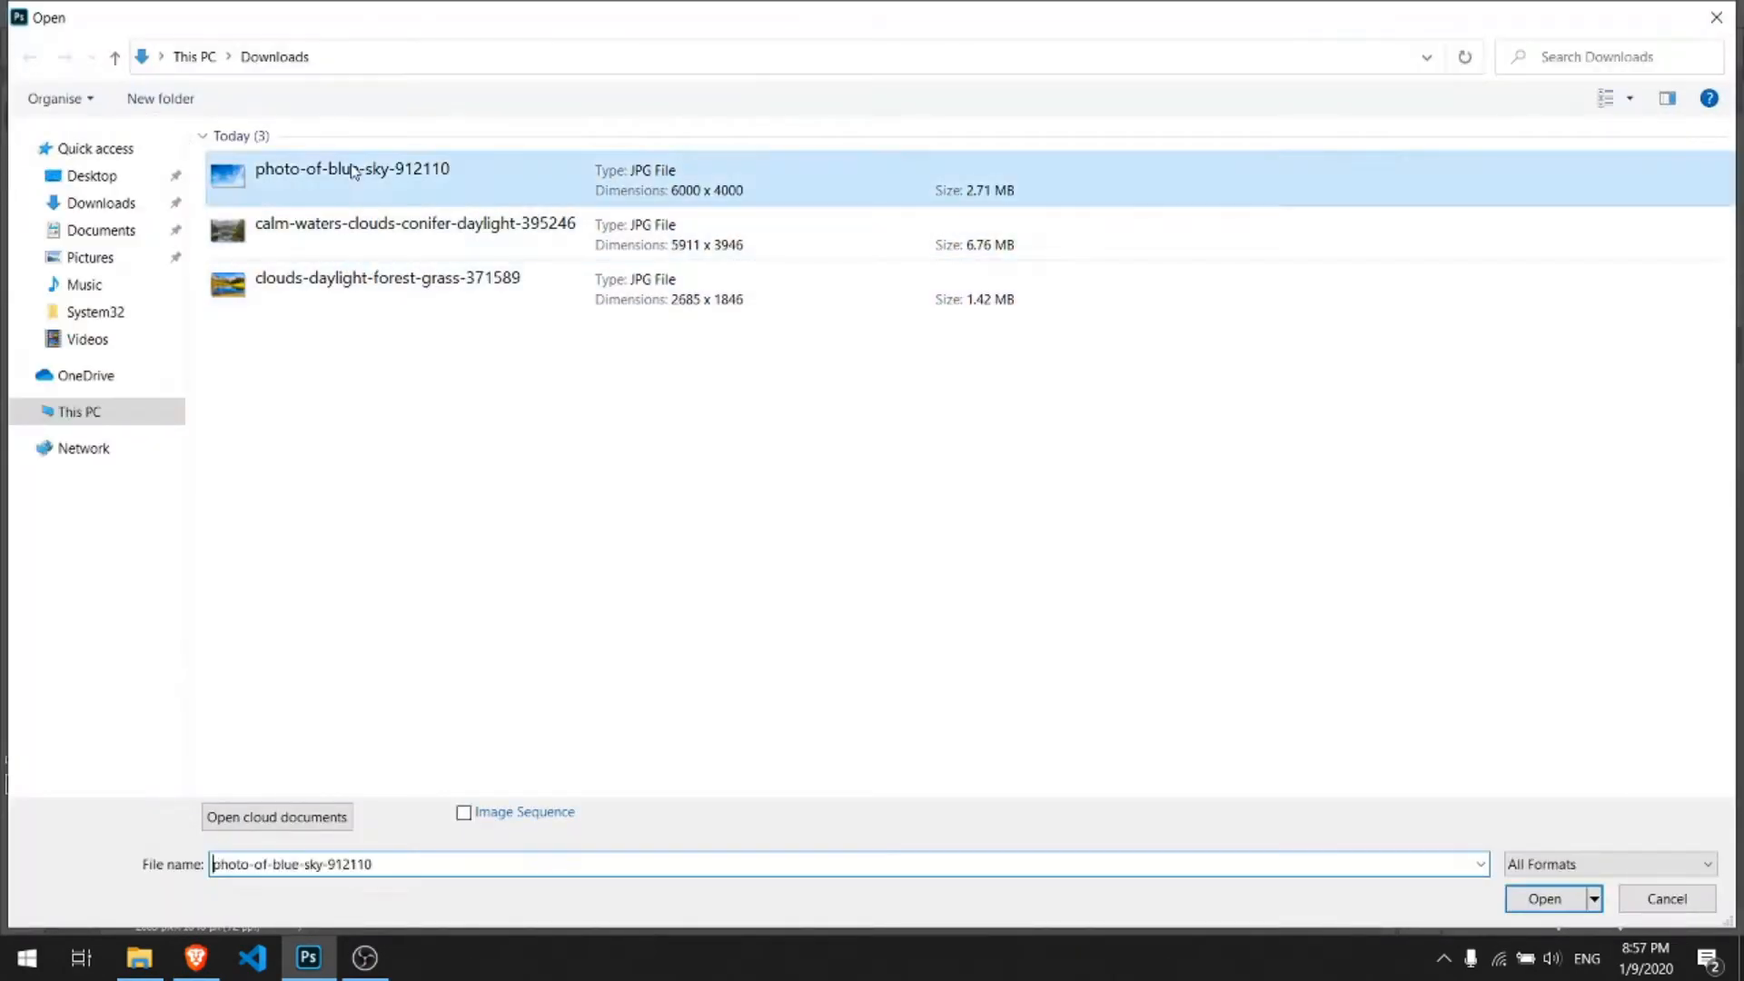
double_click(353, 171)
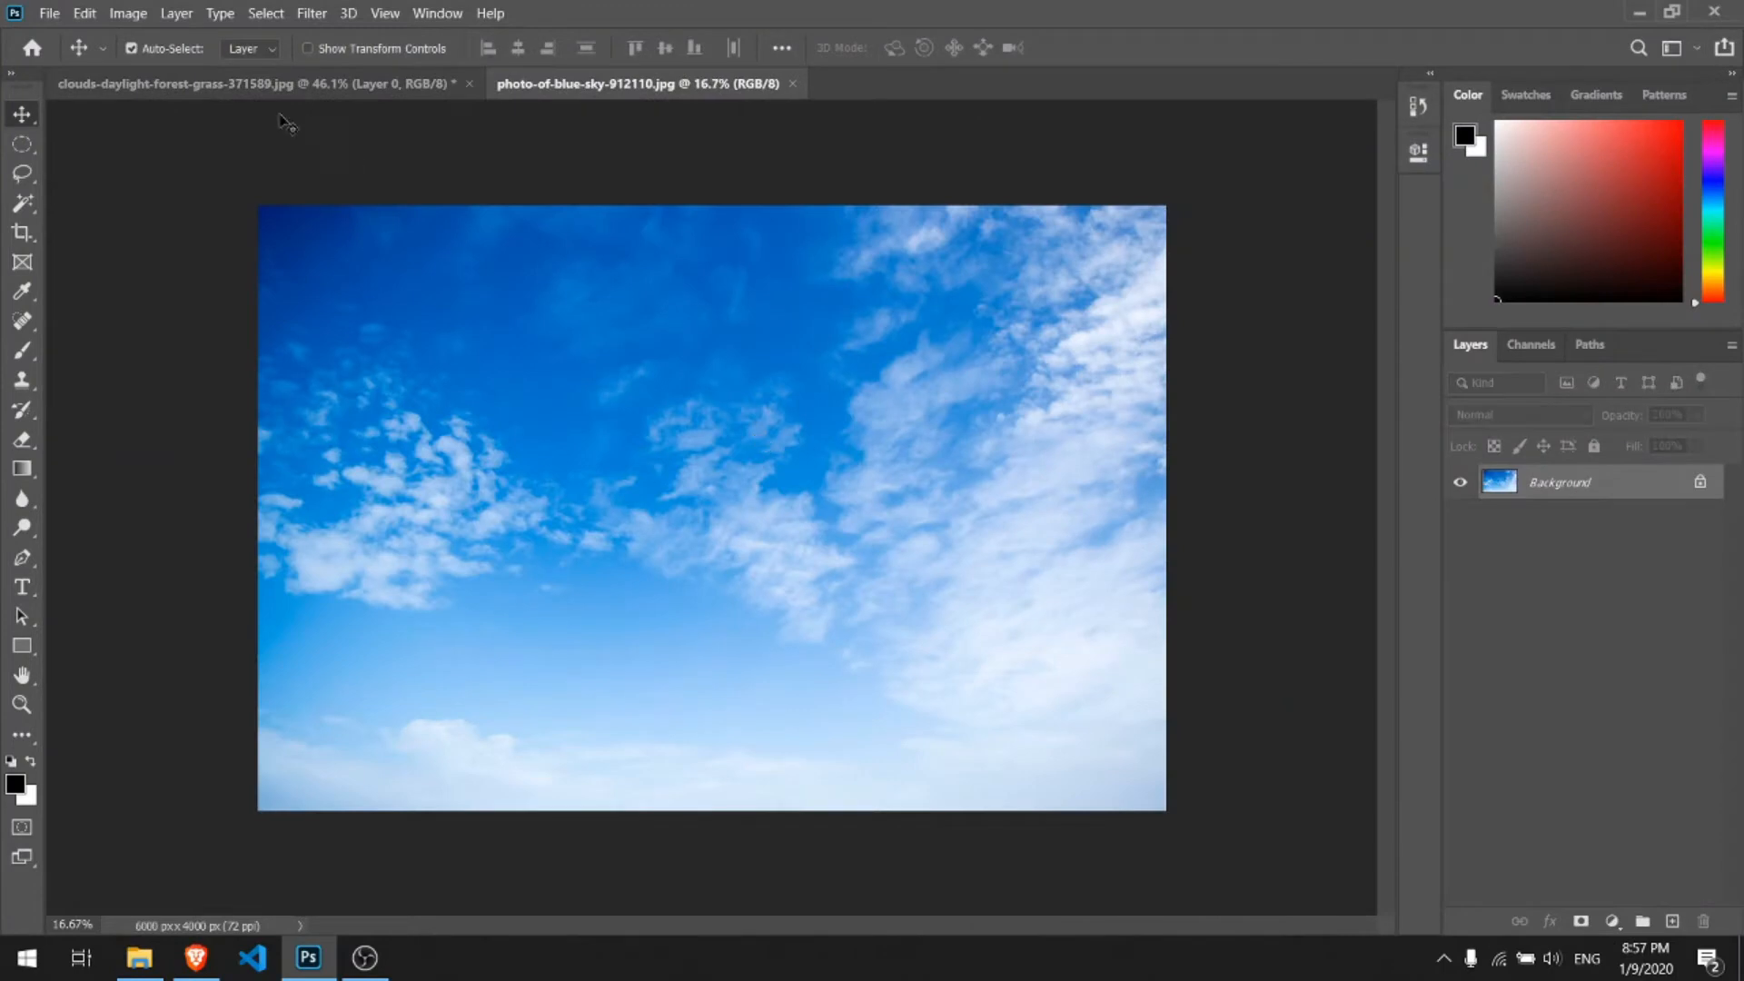
Return to the clouds-daylight-forest-grass-371589.jpg document and activate the Move tool
click(253, 83)
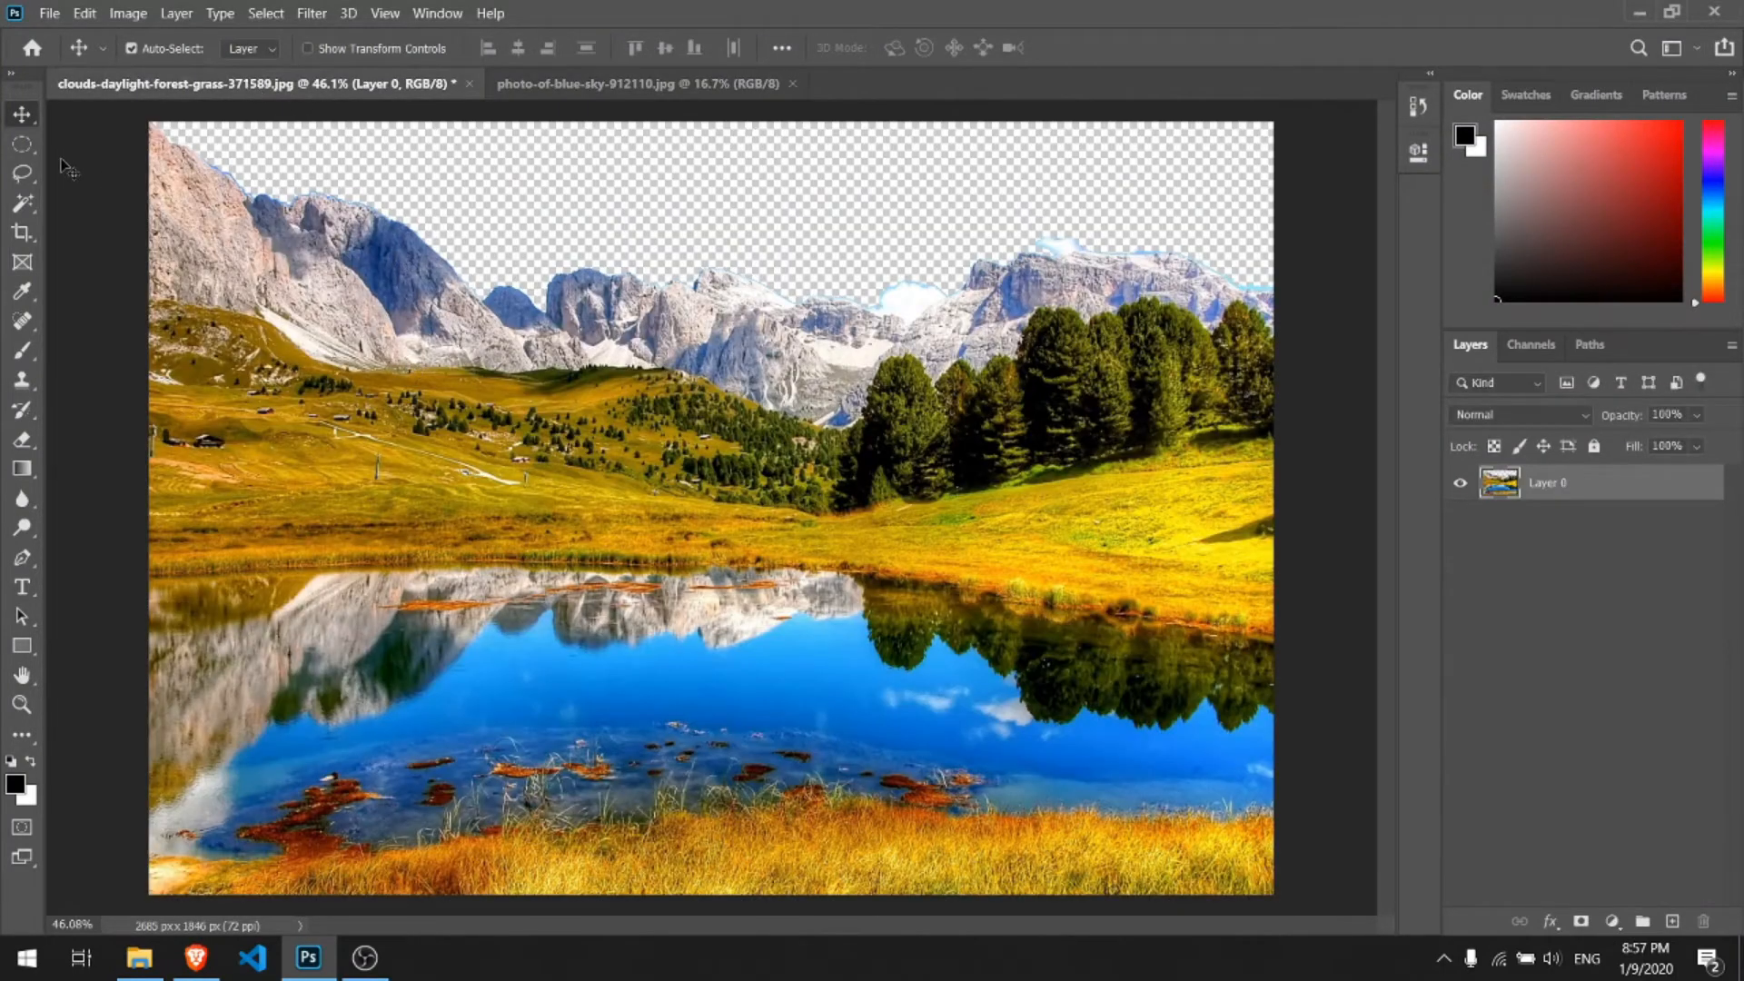
right_click(25, 114)
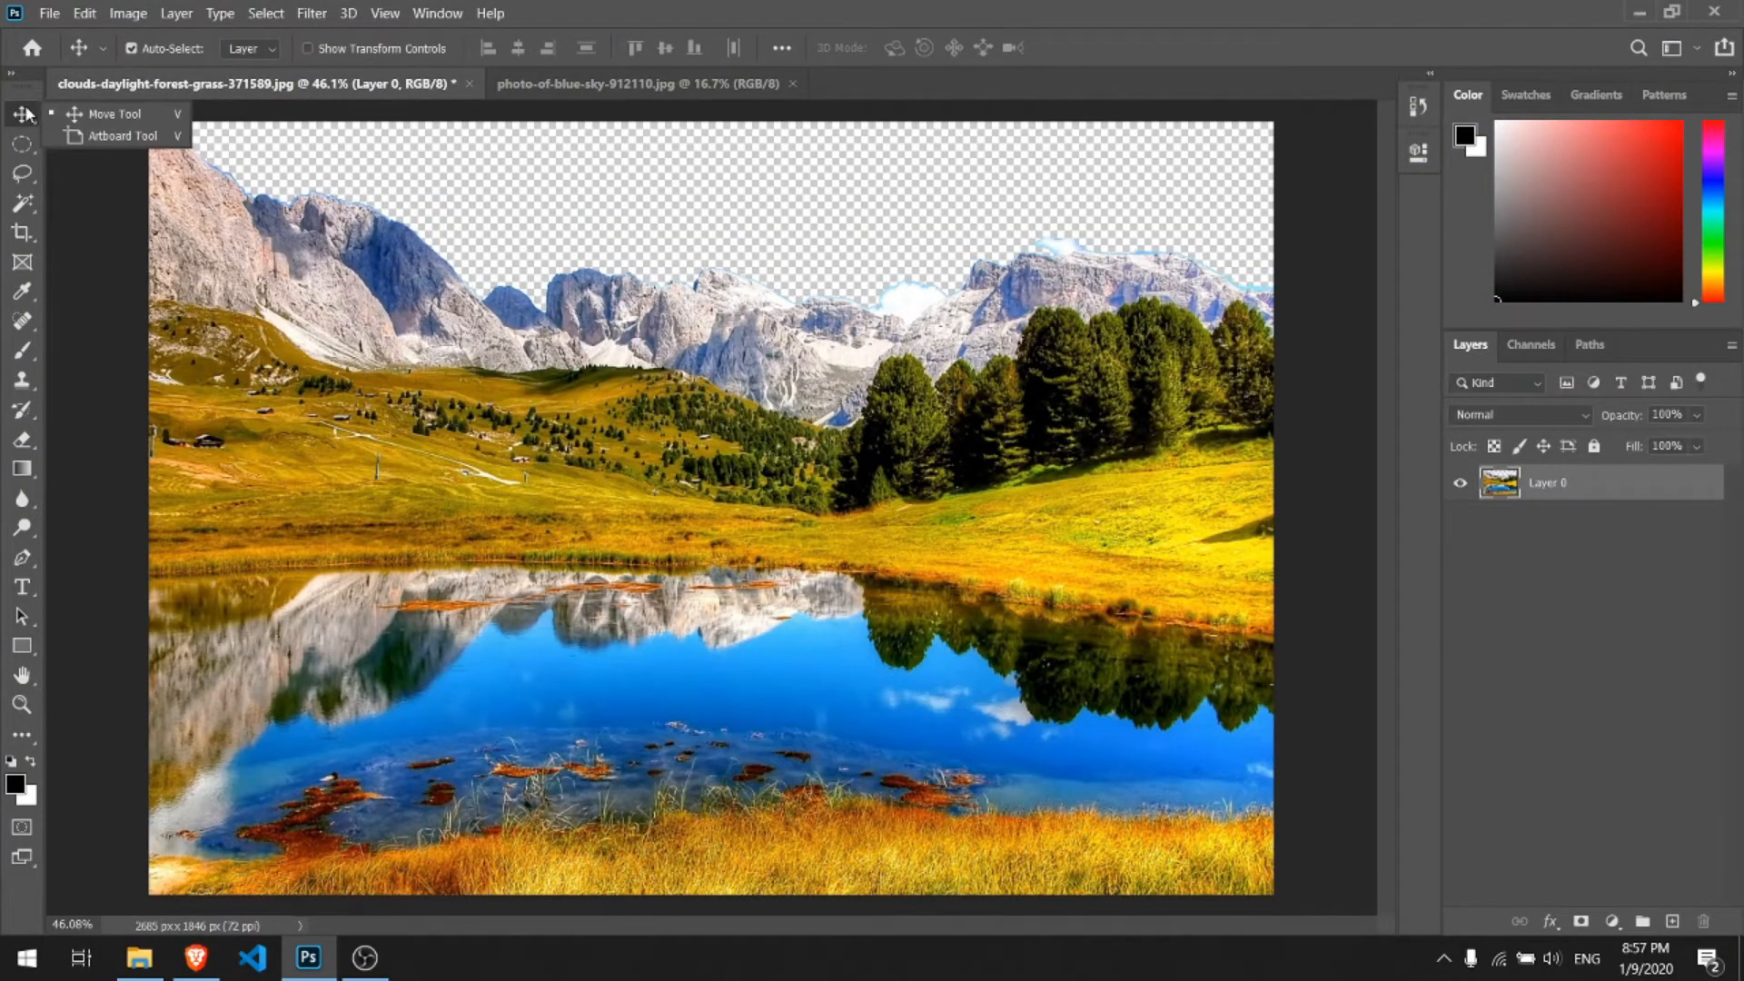
click(91, 116)
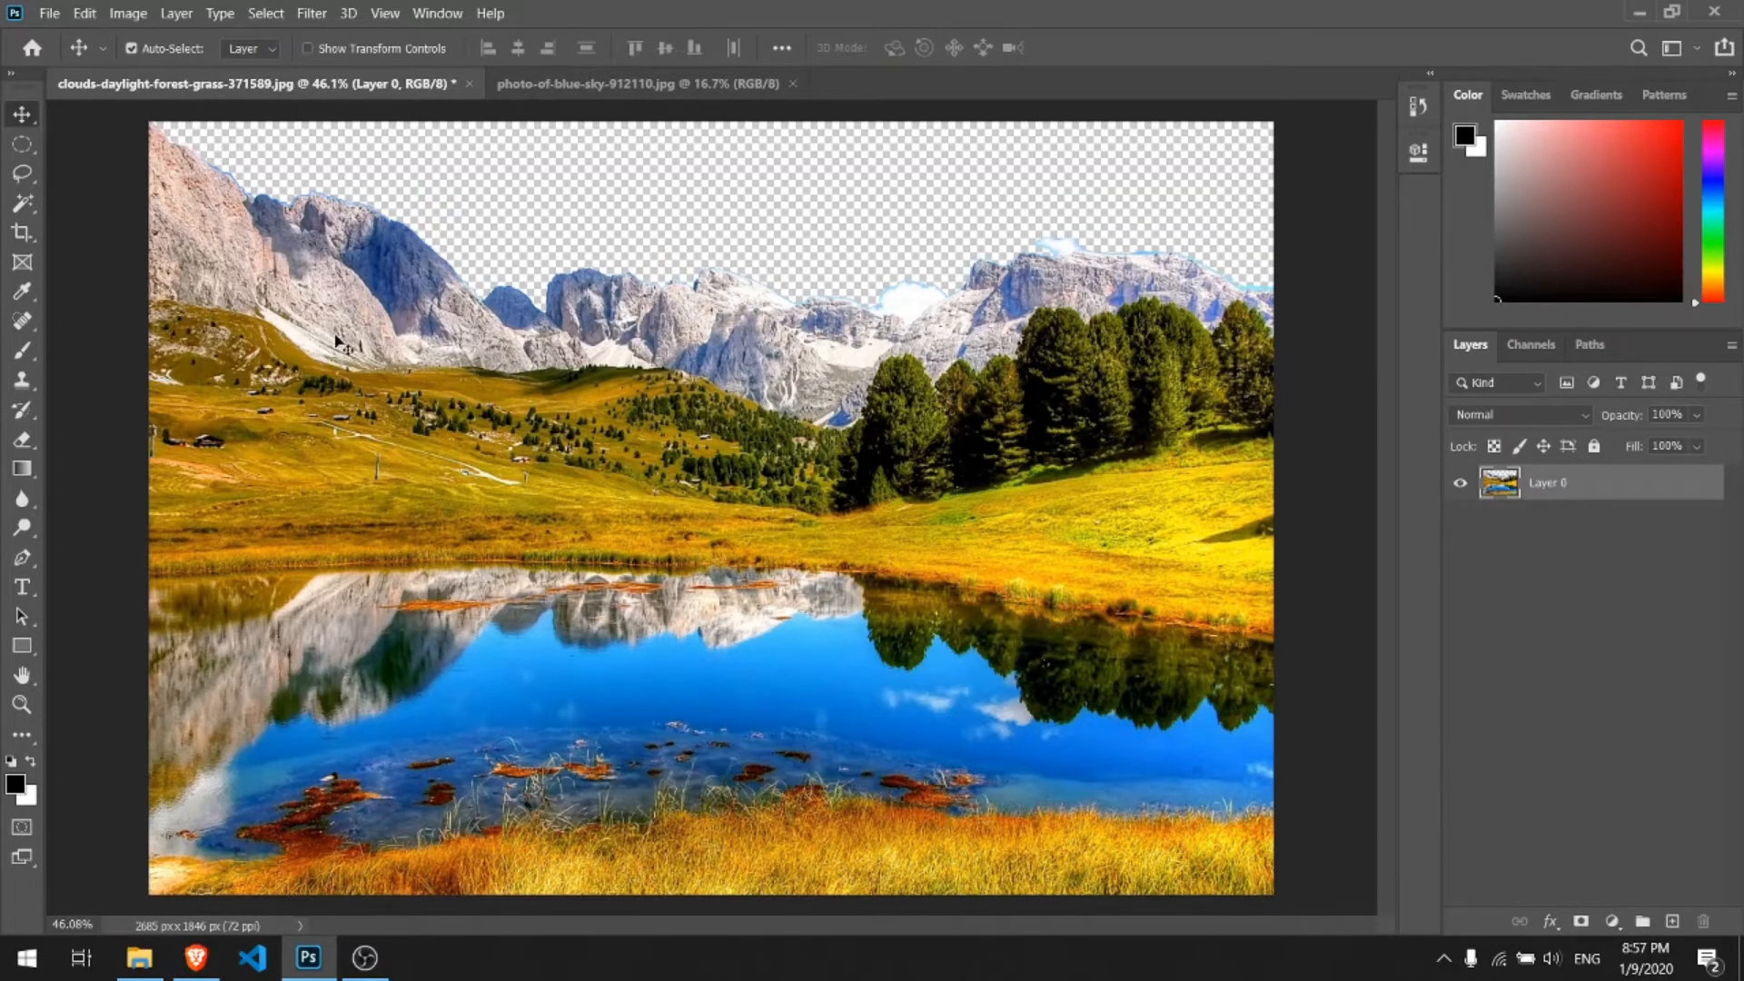
Move the cut-out landscape into photo-of-blue-sky-912110.jpg, flush with the canvas's left edge, and scale it to about 224% to span the canvas width
drag(303, 336, 537, 364)
drag(529, 427, 452, 510)
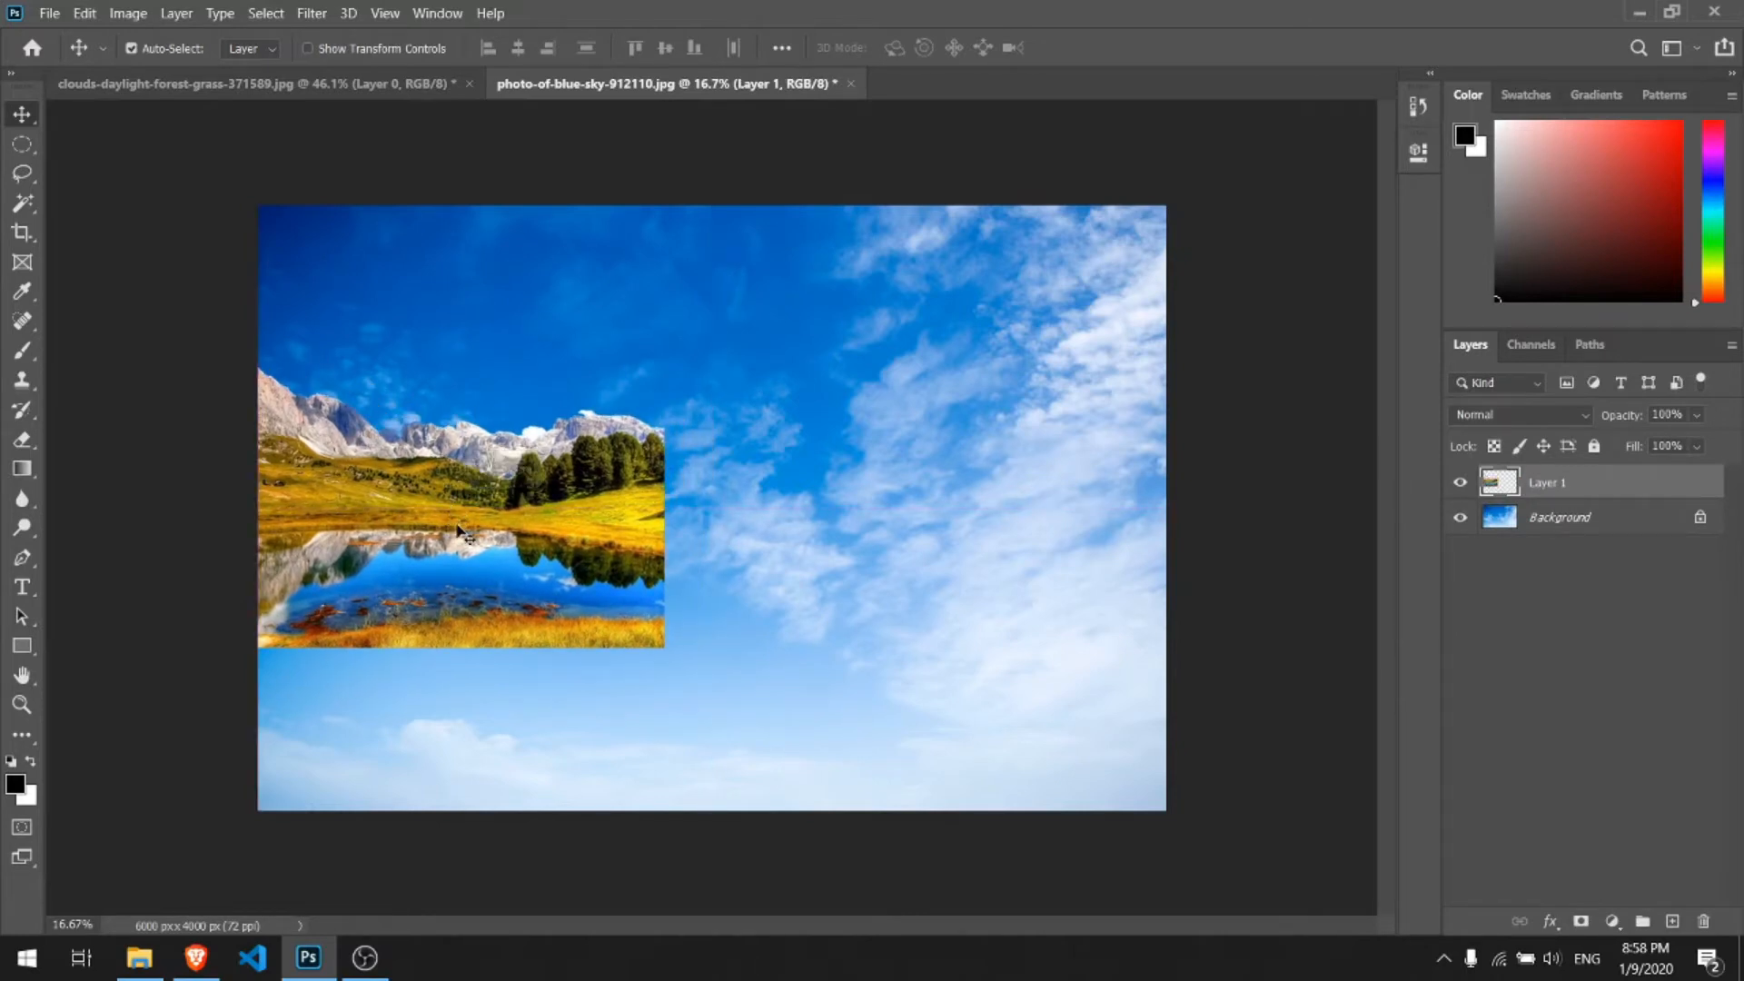
key(ctrl+t)
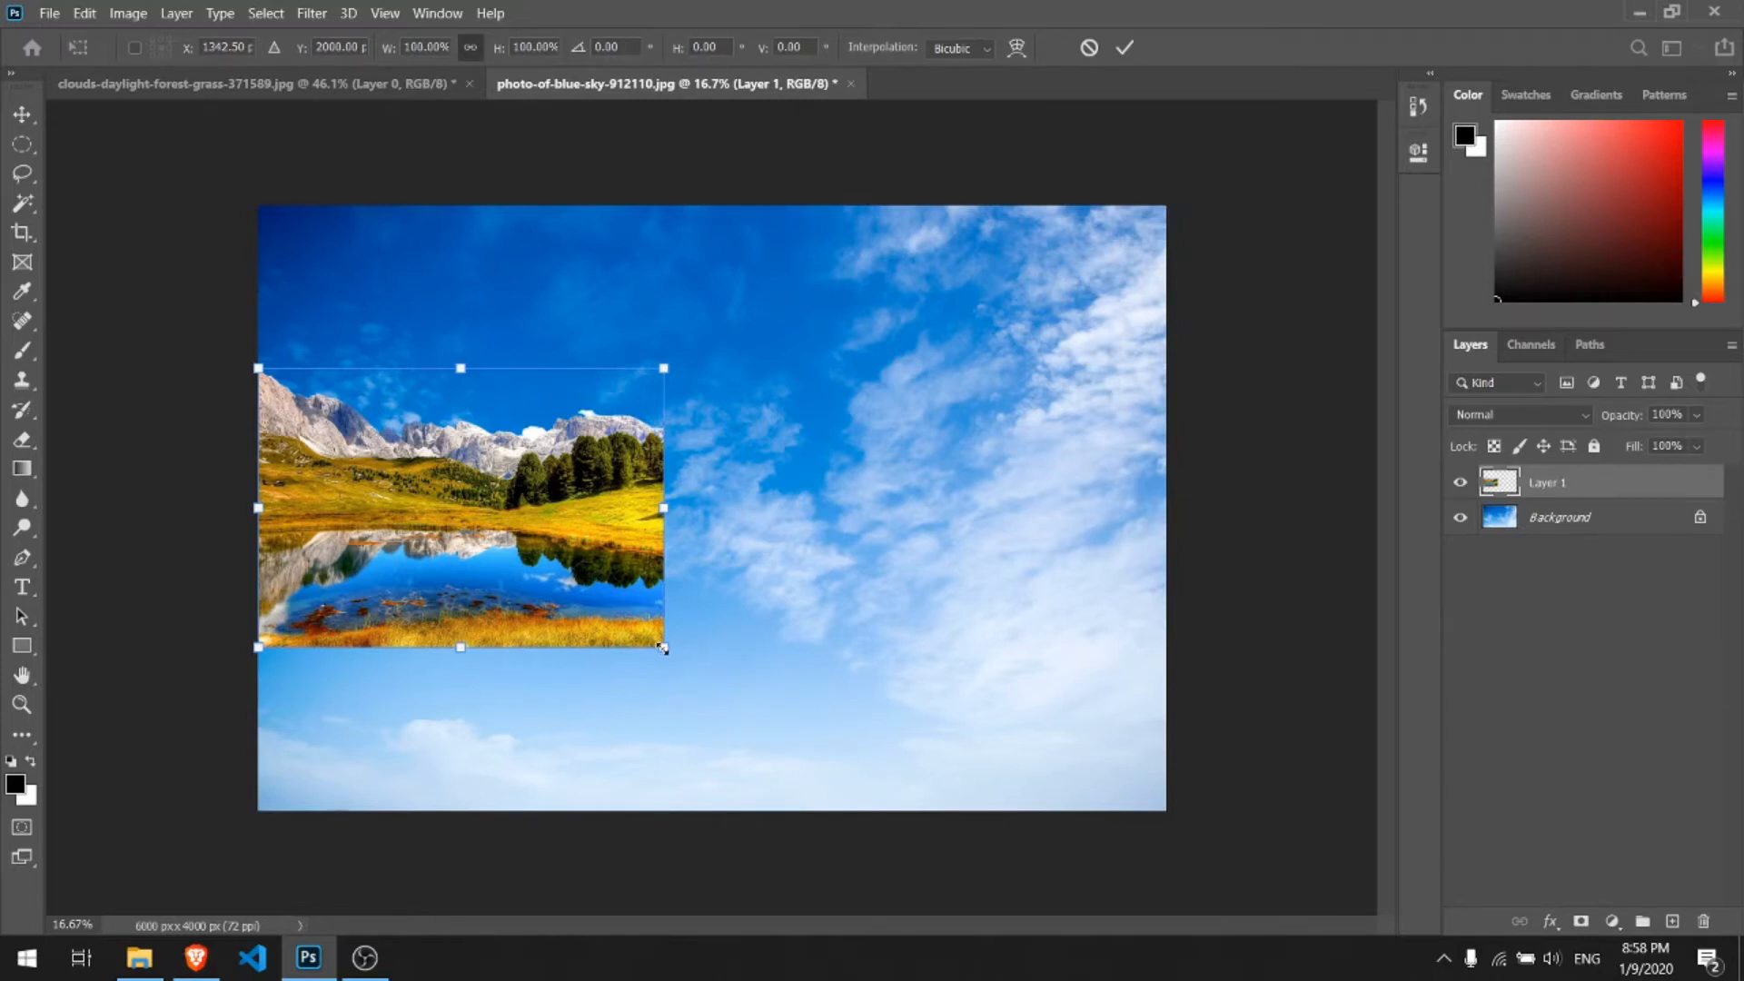
drag(663, 649, 1243, 881)
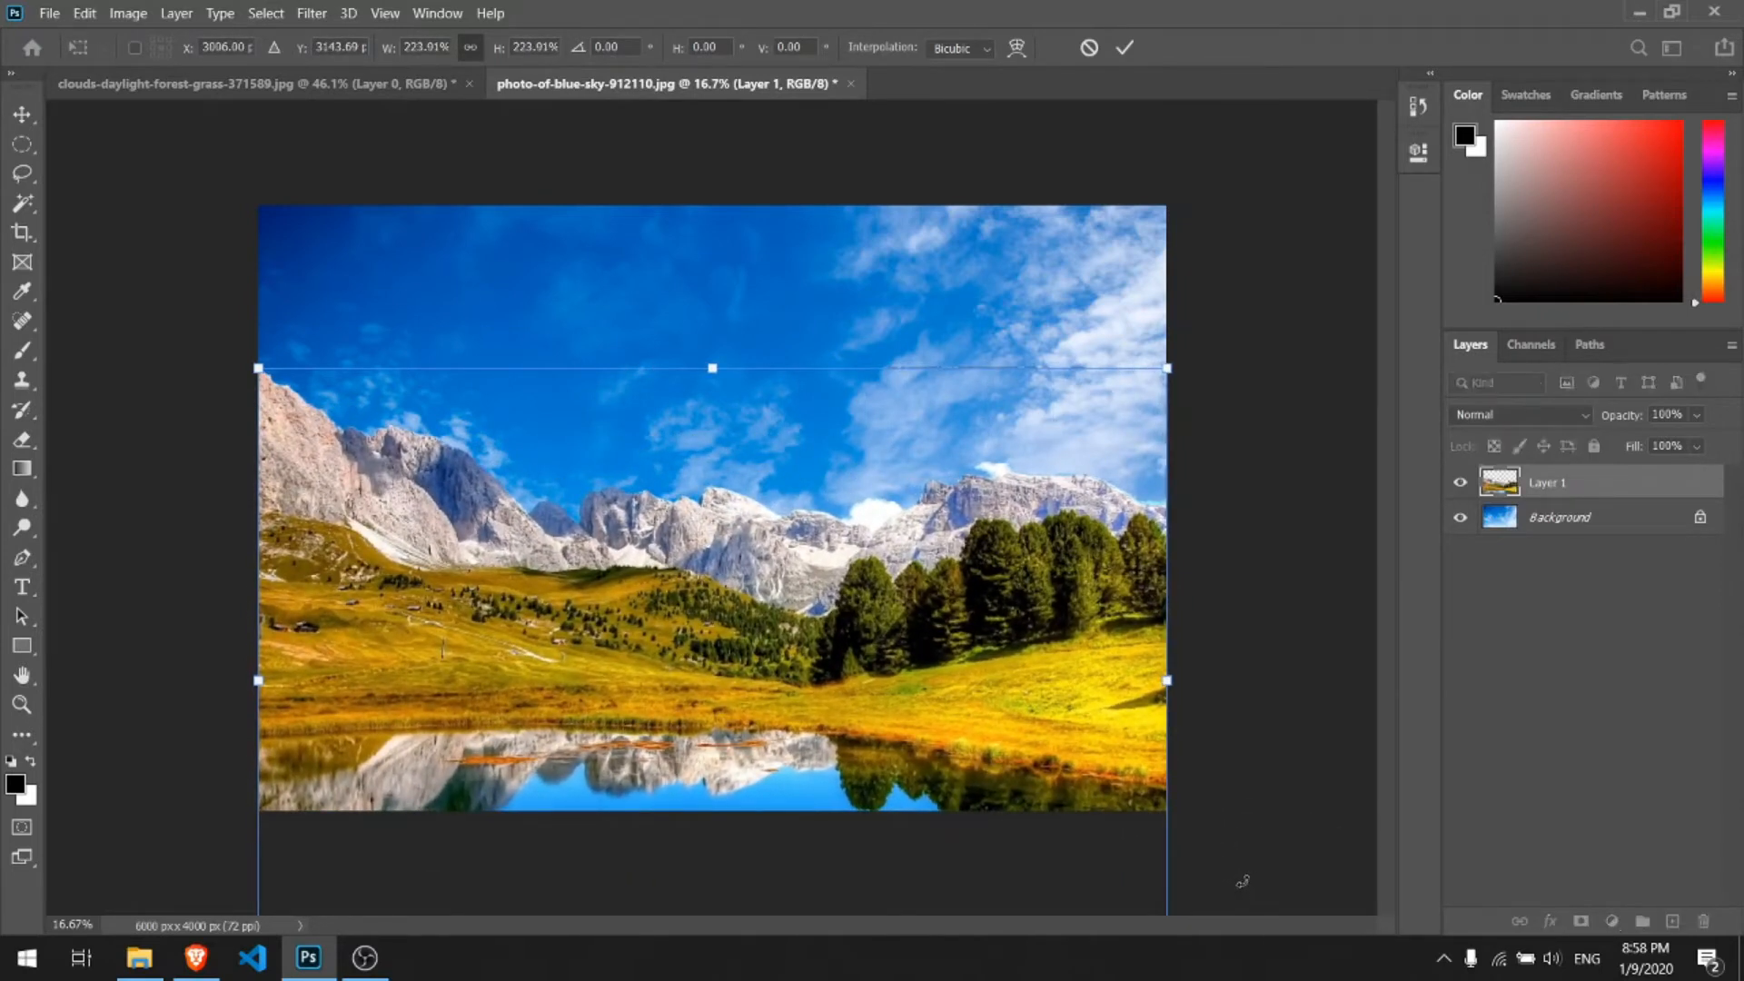
key(Return)
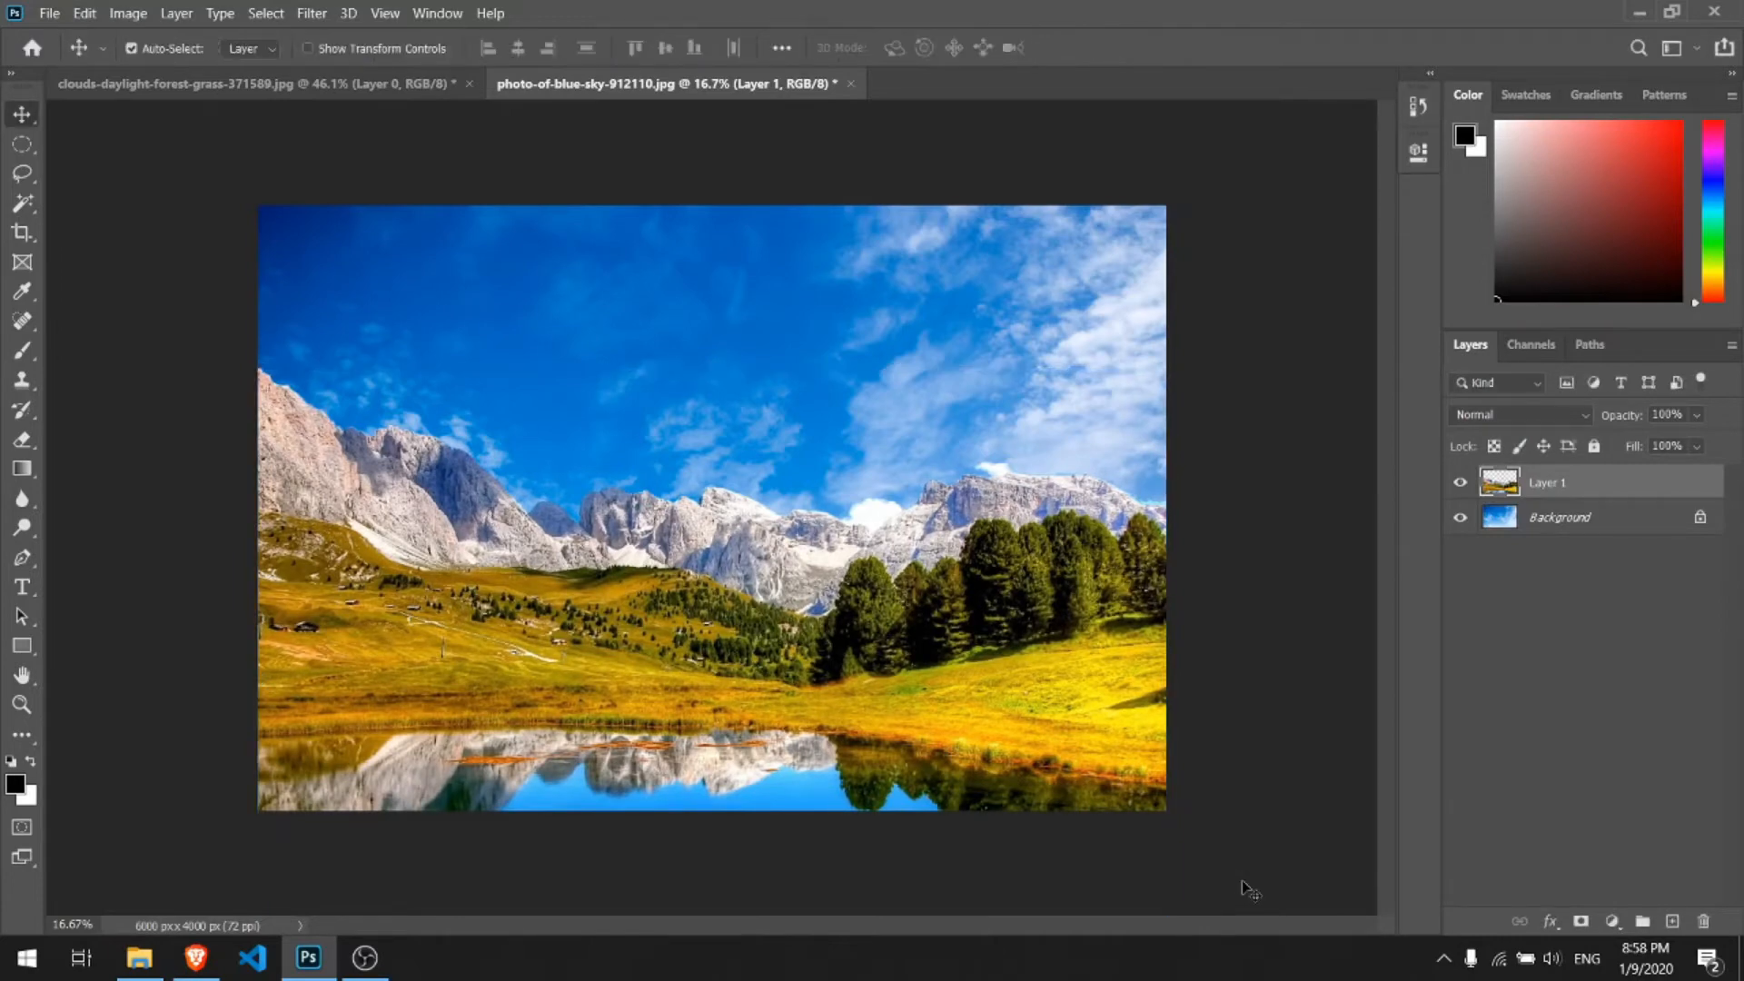
Switch to the browser, close the open sky photo, and search Pexels for "group of people"
key(ctrl+Tab)
click(196, 959)
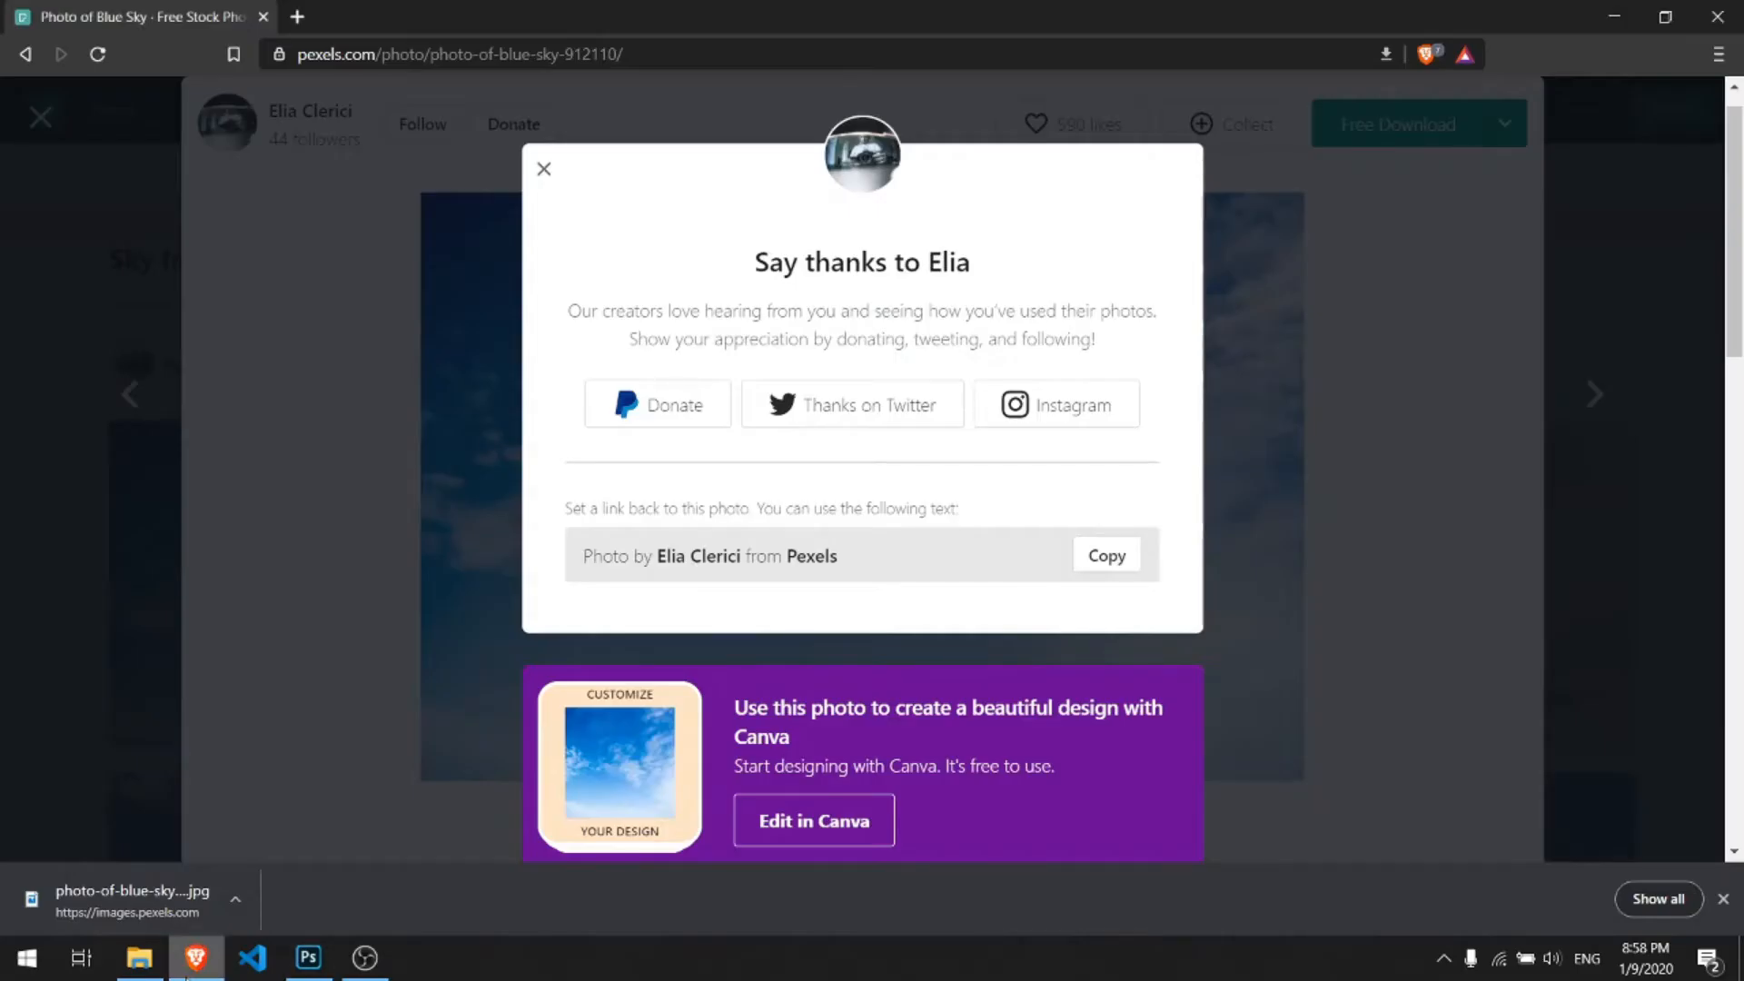
click(1553, 230)
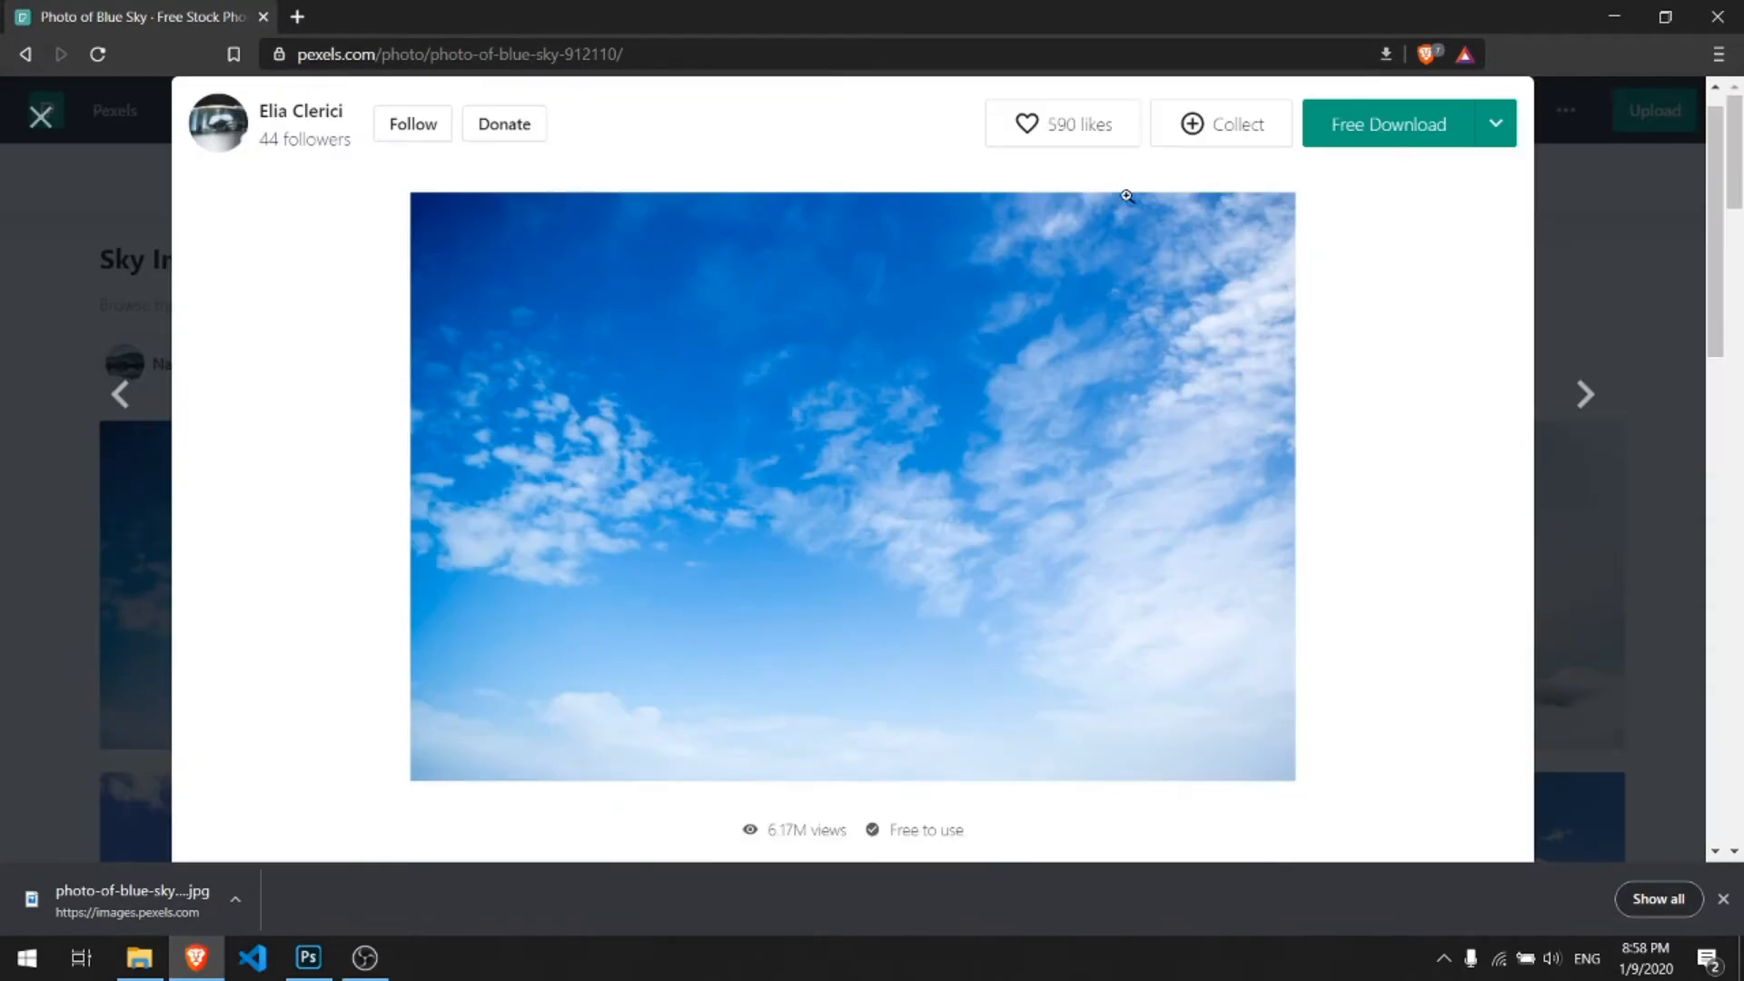
click(1632, 138)
double_click(452, 106)
text(group)
key(Down)
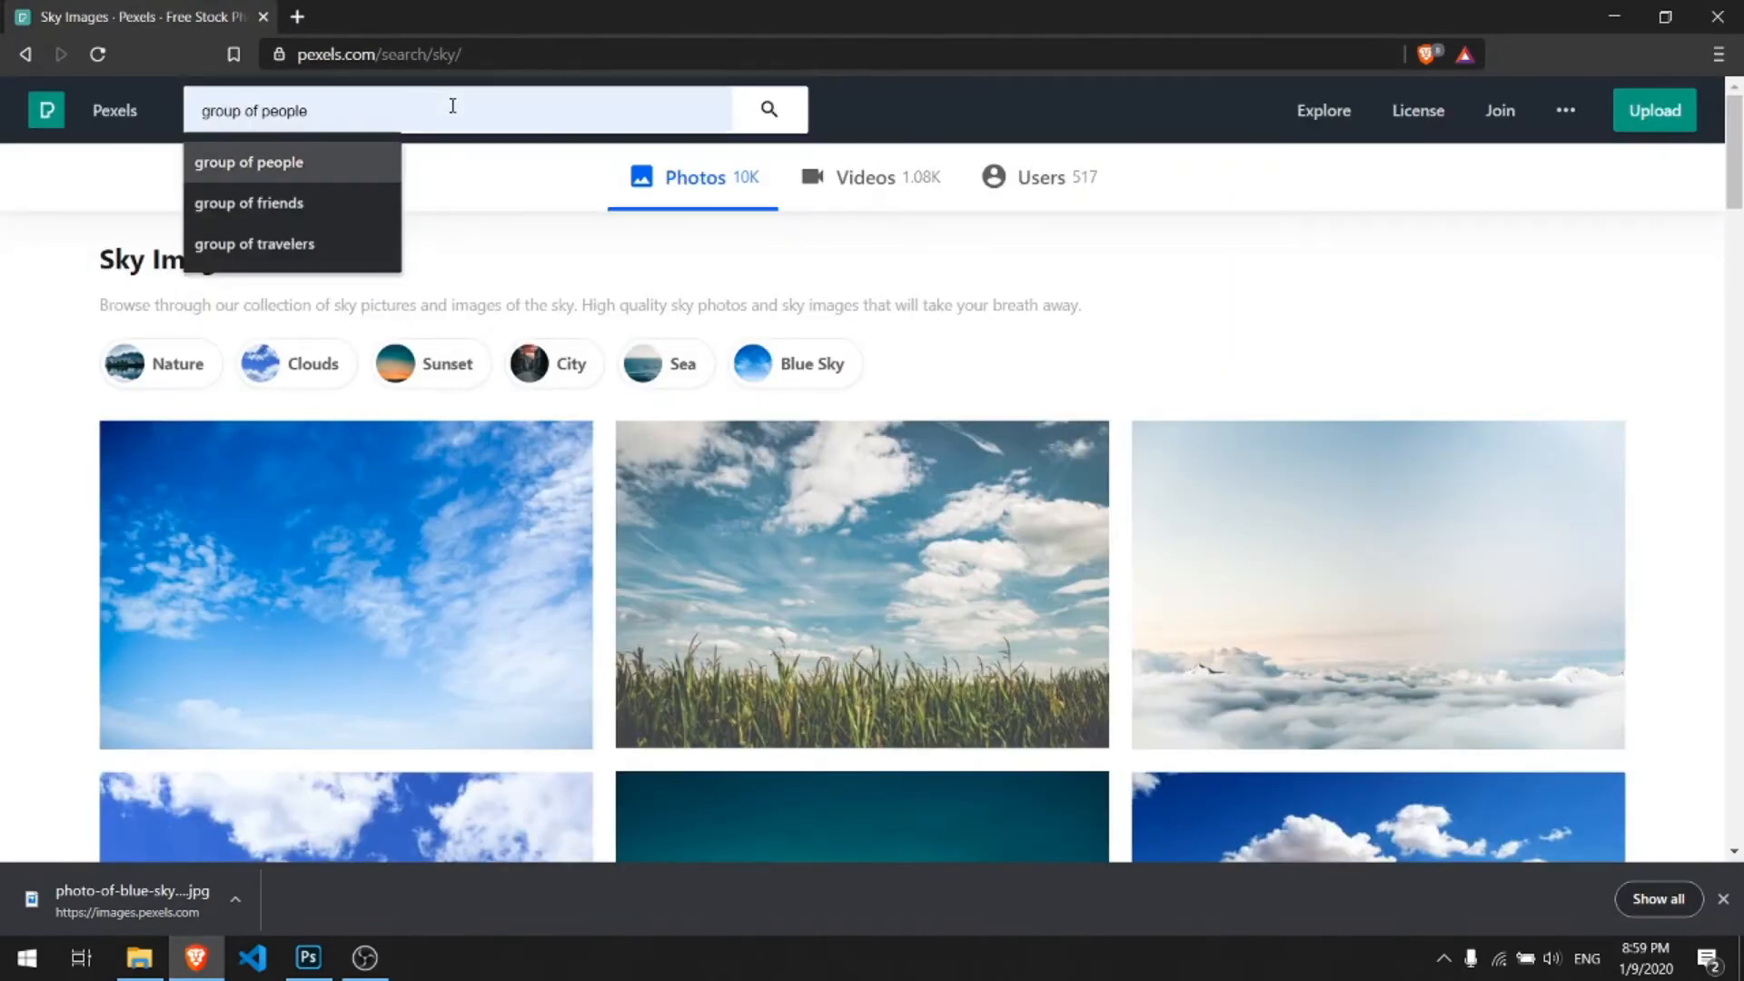
key(Return)
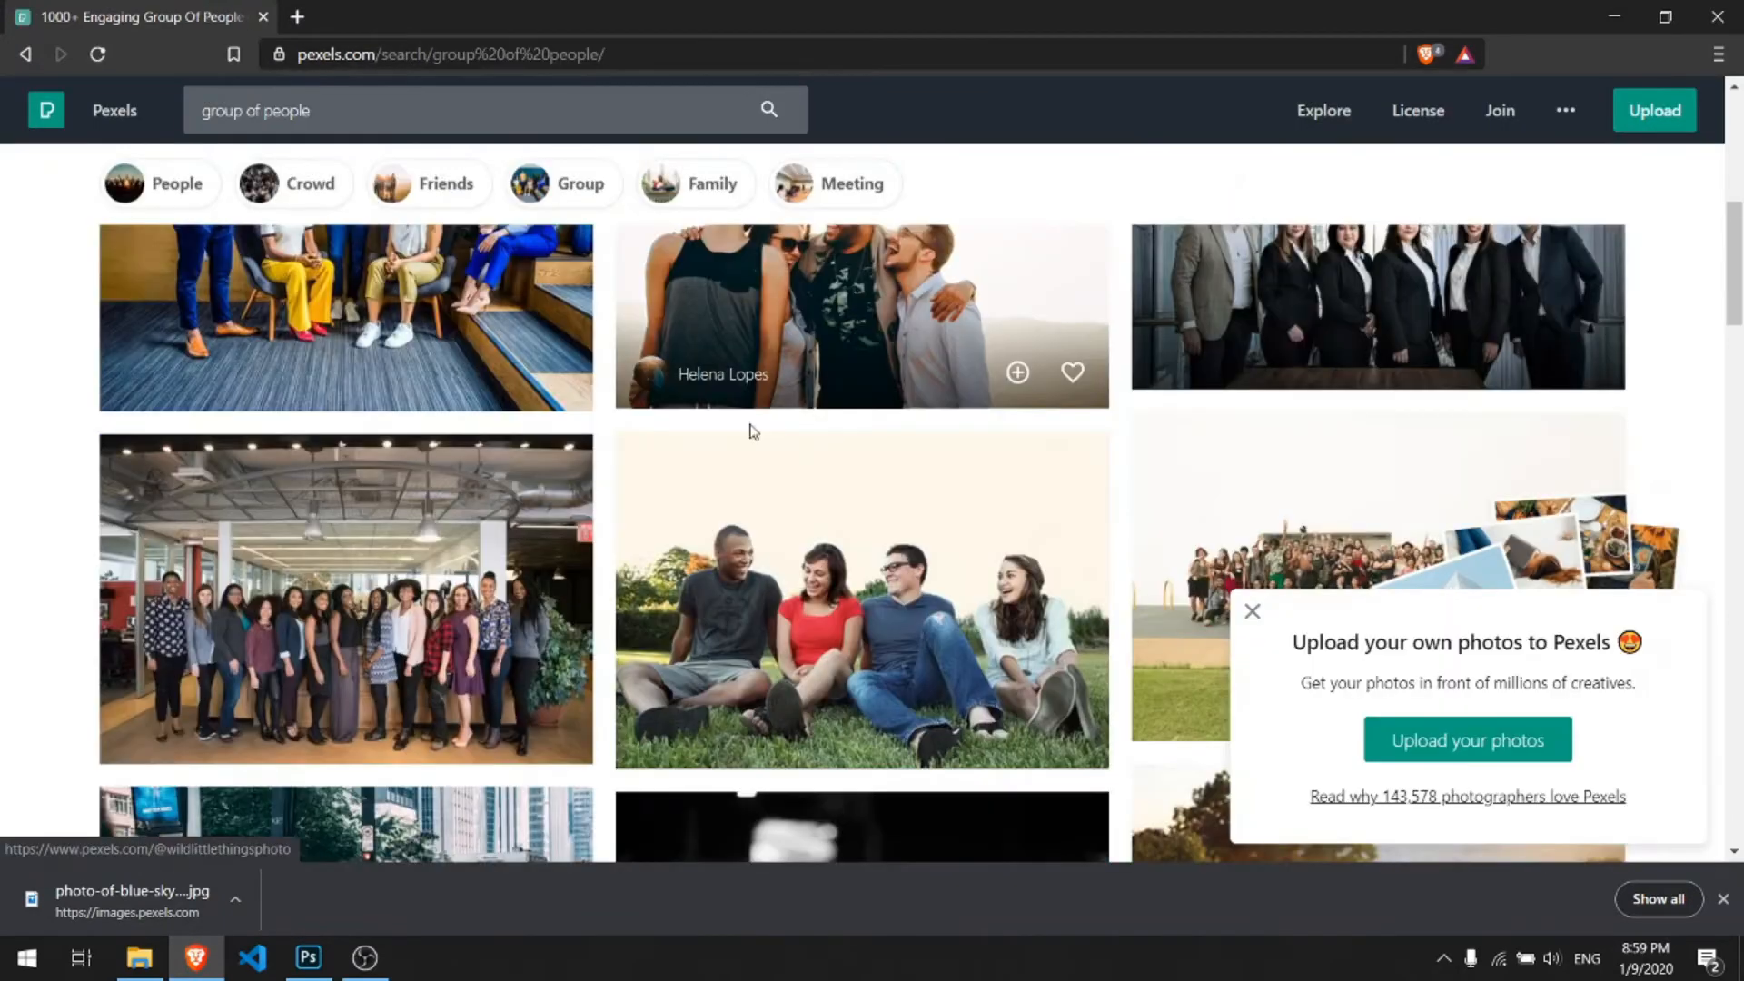
Open the photo of four people sitting on grass and download it as smiling-women-and-men-sitting-on-green-grass-1231230
click(699, 599)
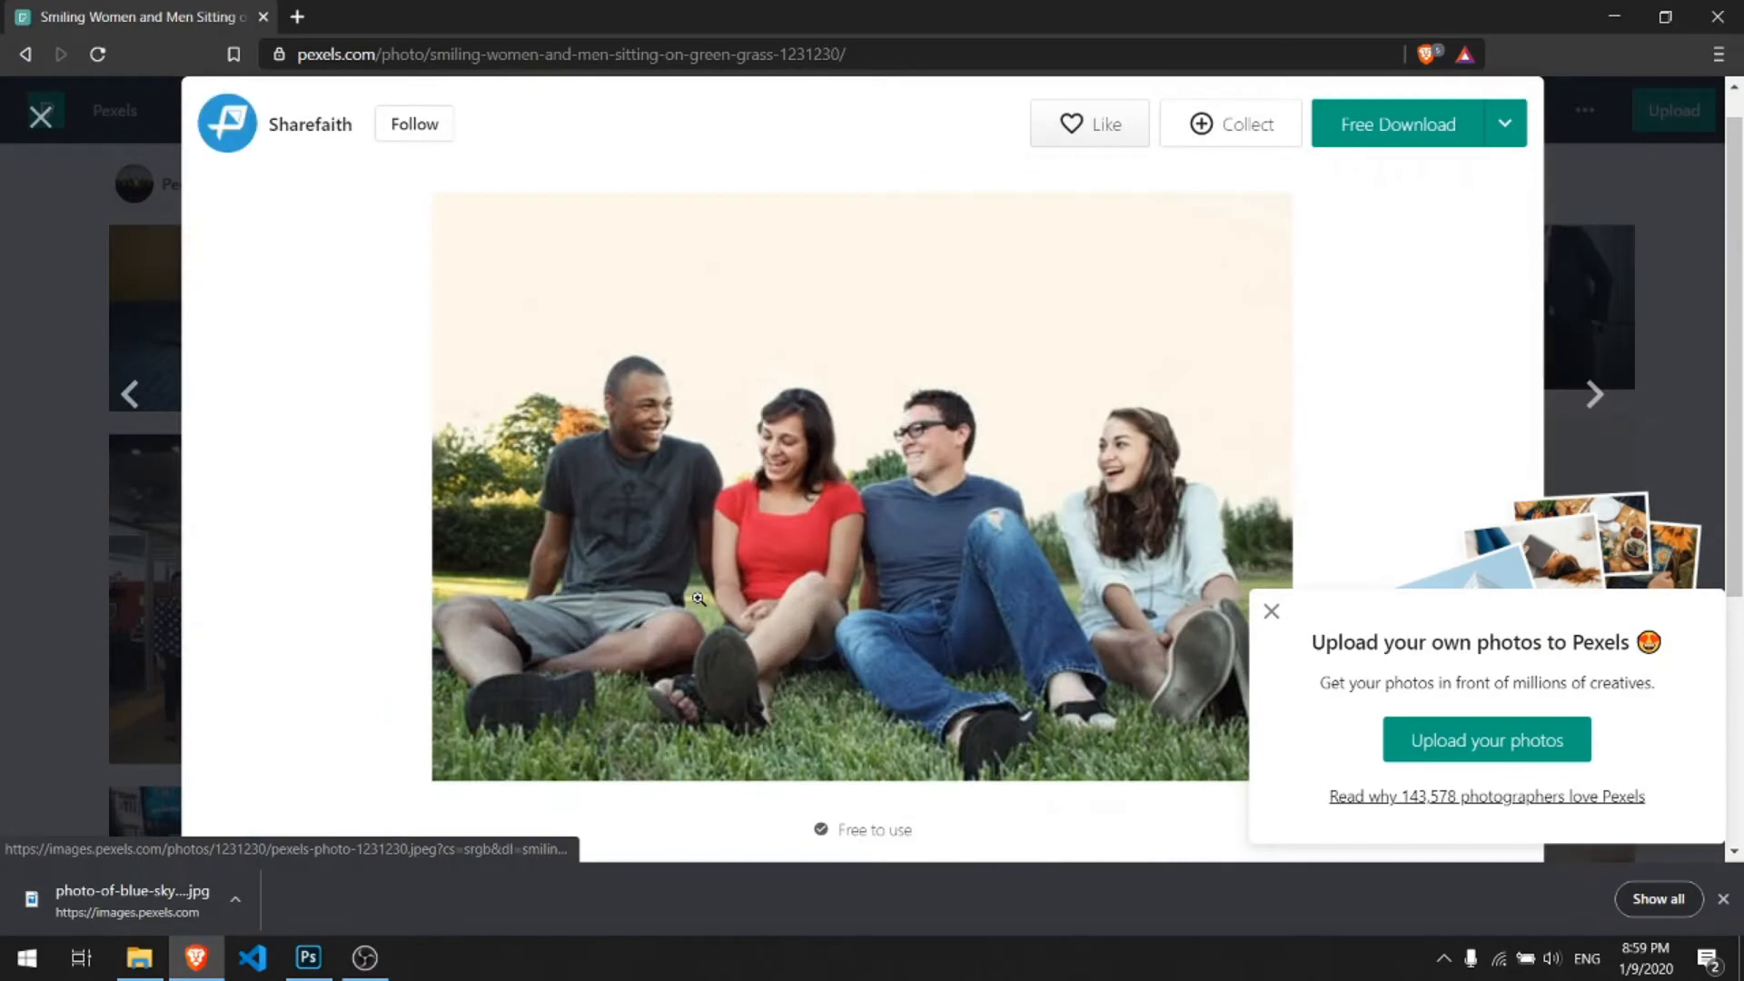
click(1443, 141)
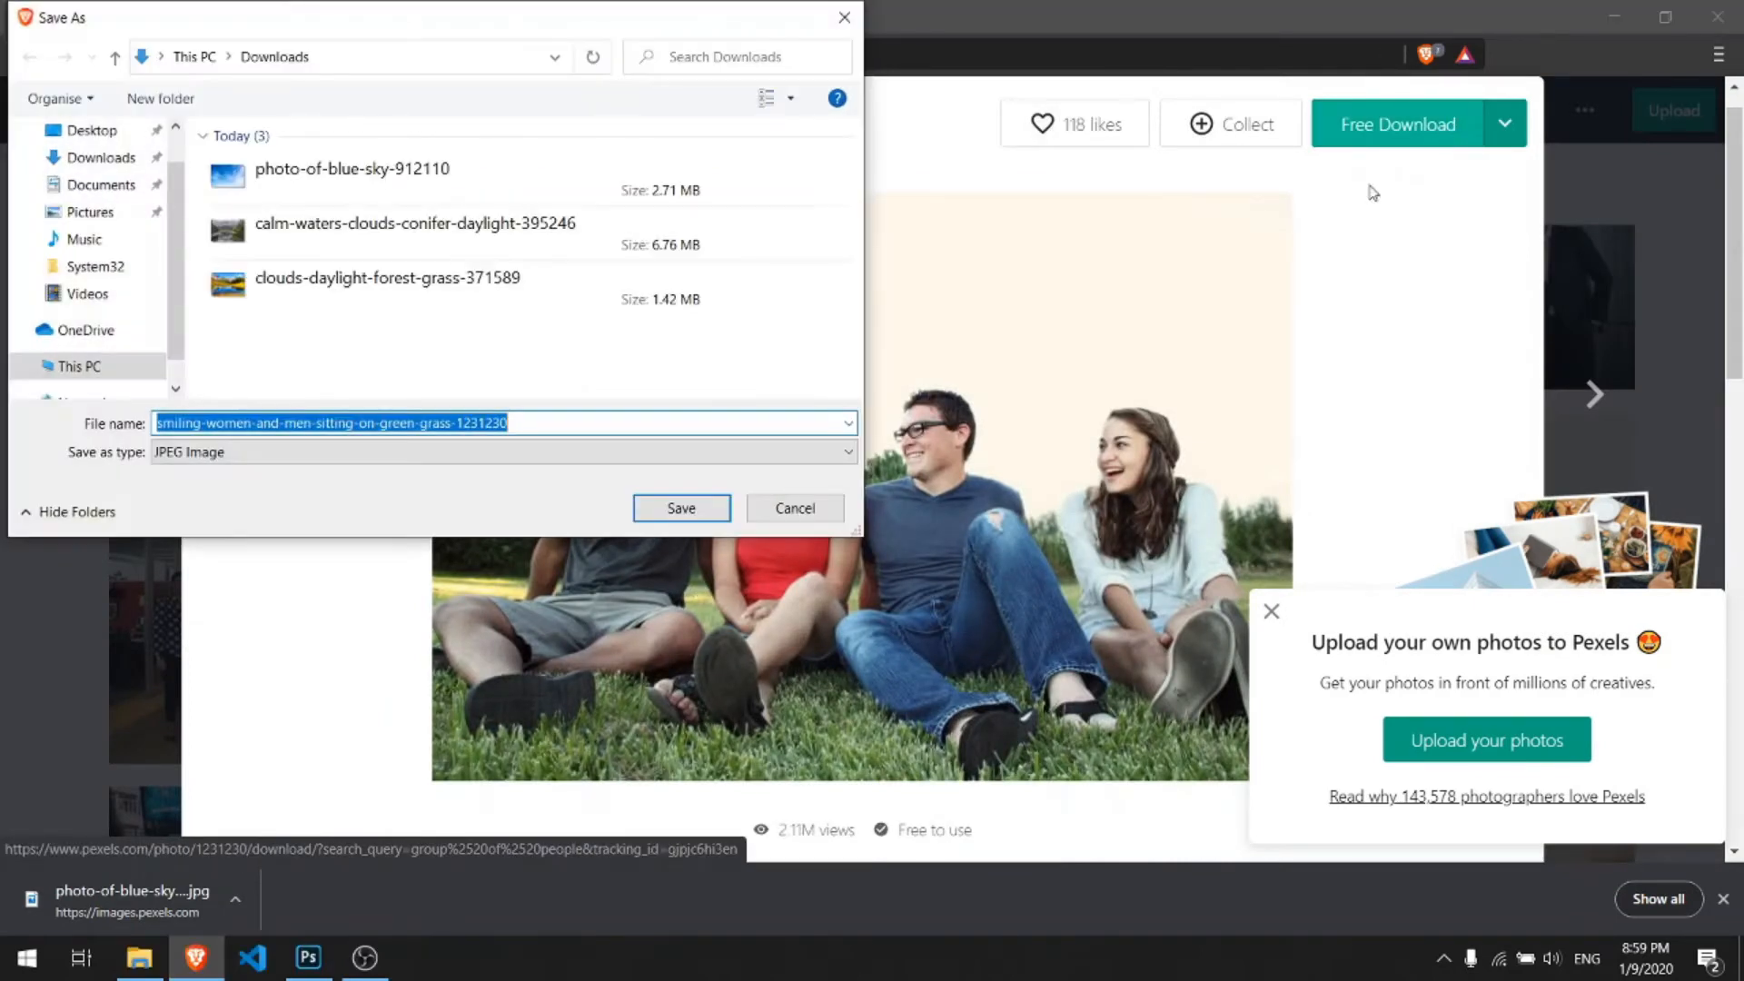
click(647, 507)
Switch to Photoshop and open smiling-women-and-men-sitting-on-green-grass-1231230 from the Downloads folder
click(309, 957)
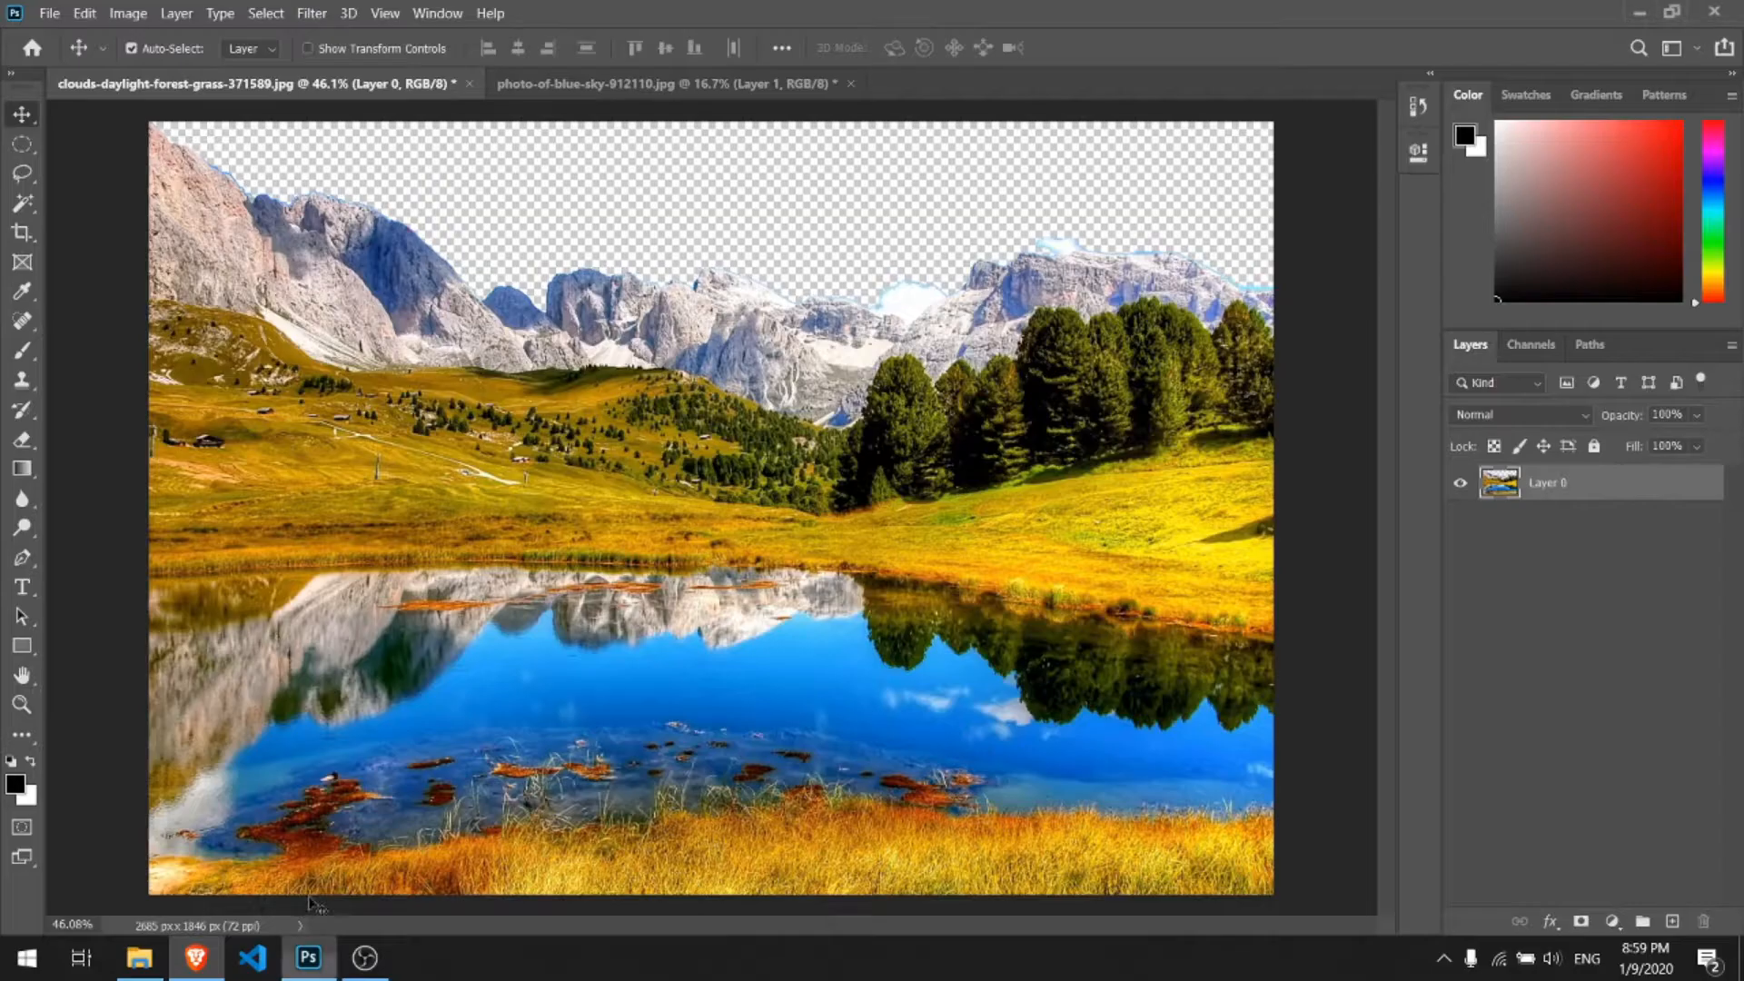
click(314, 963)
click(313, 963)
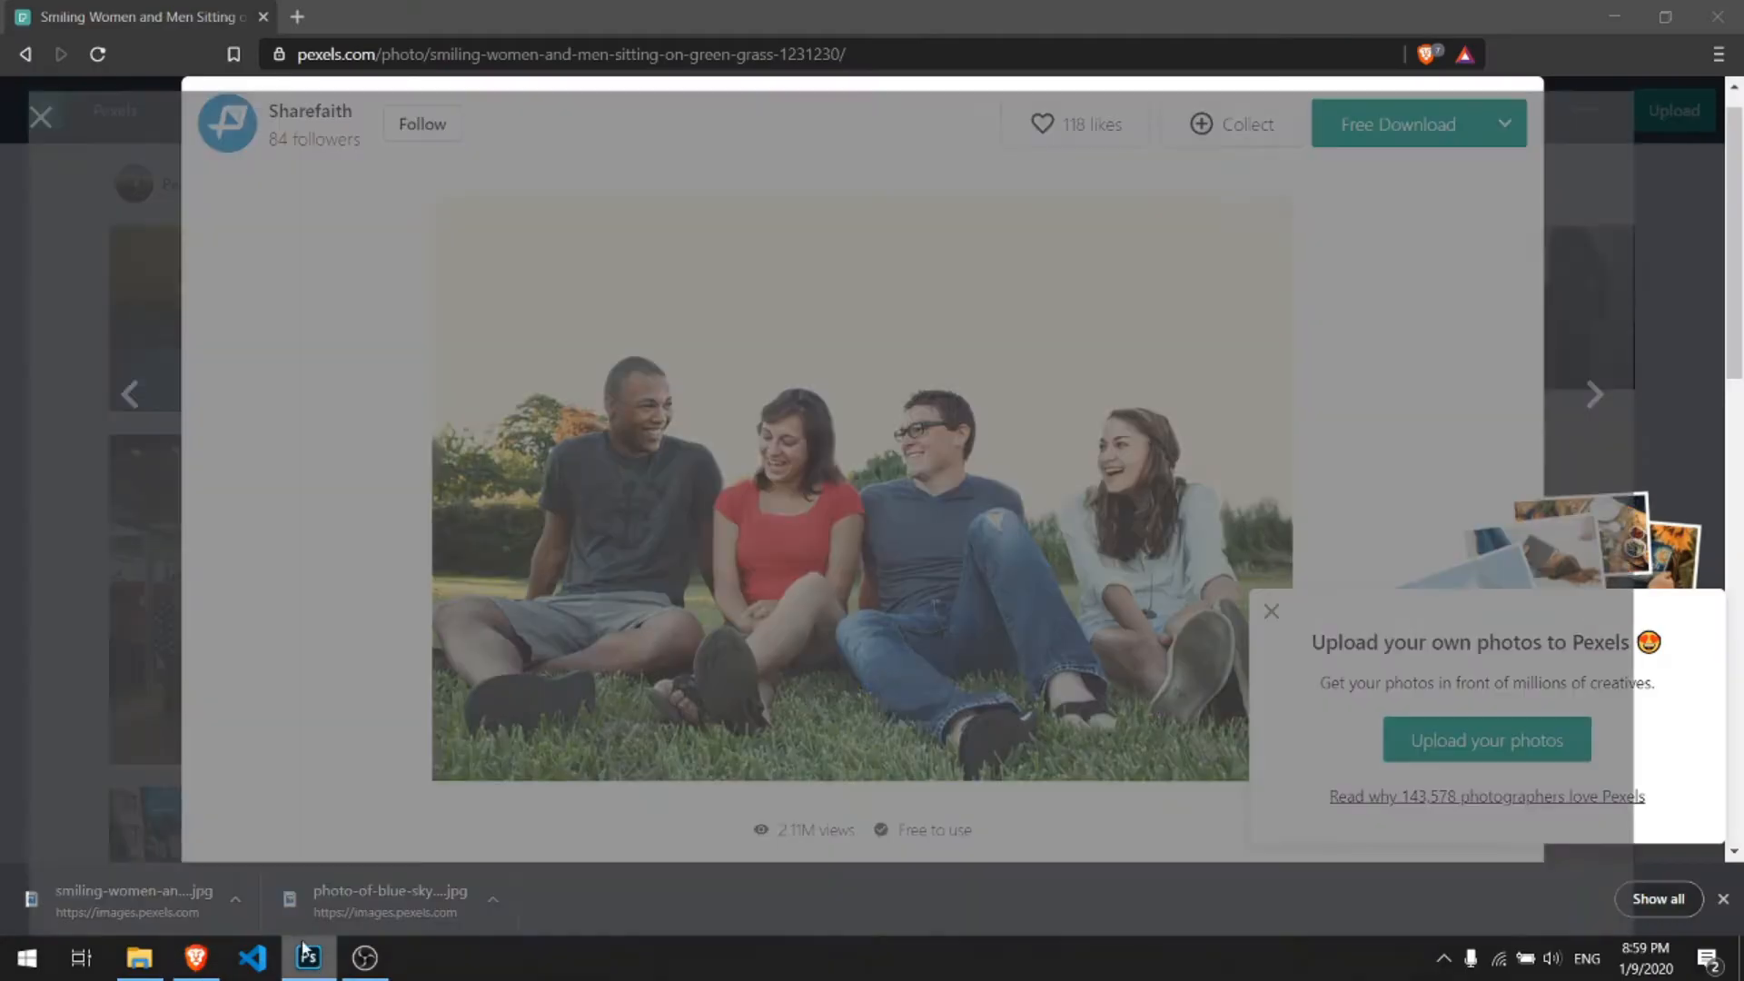
click(52, 16)
click(86, 56)
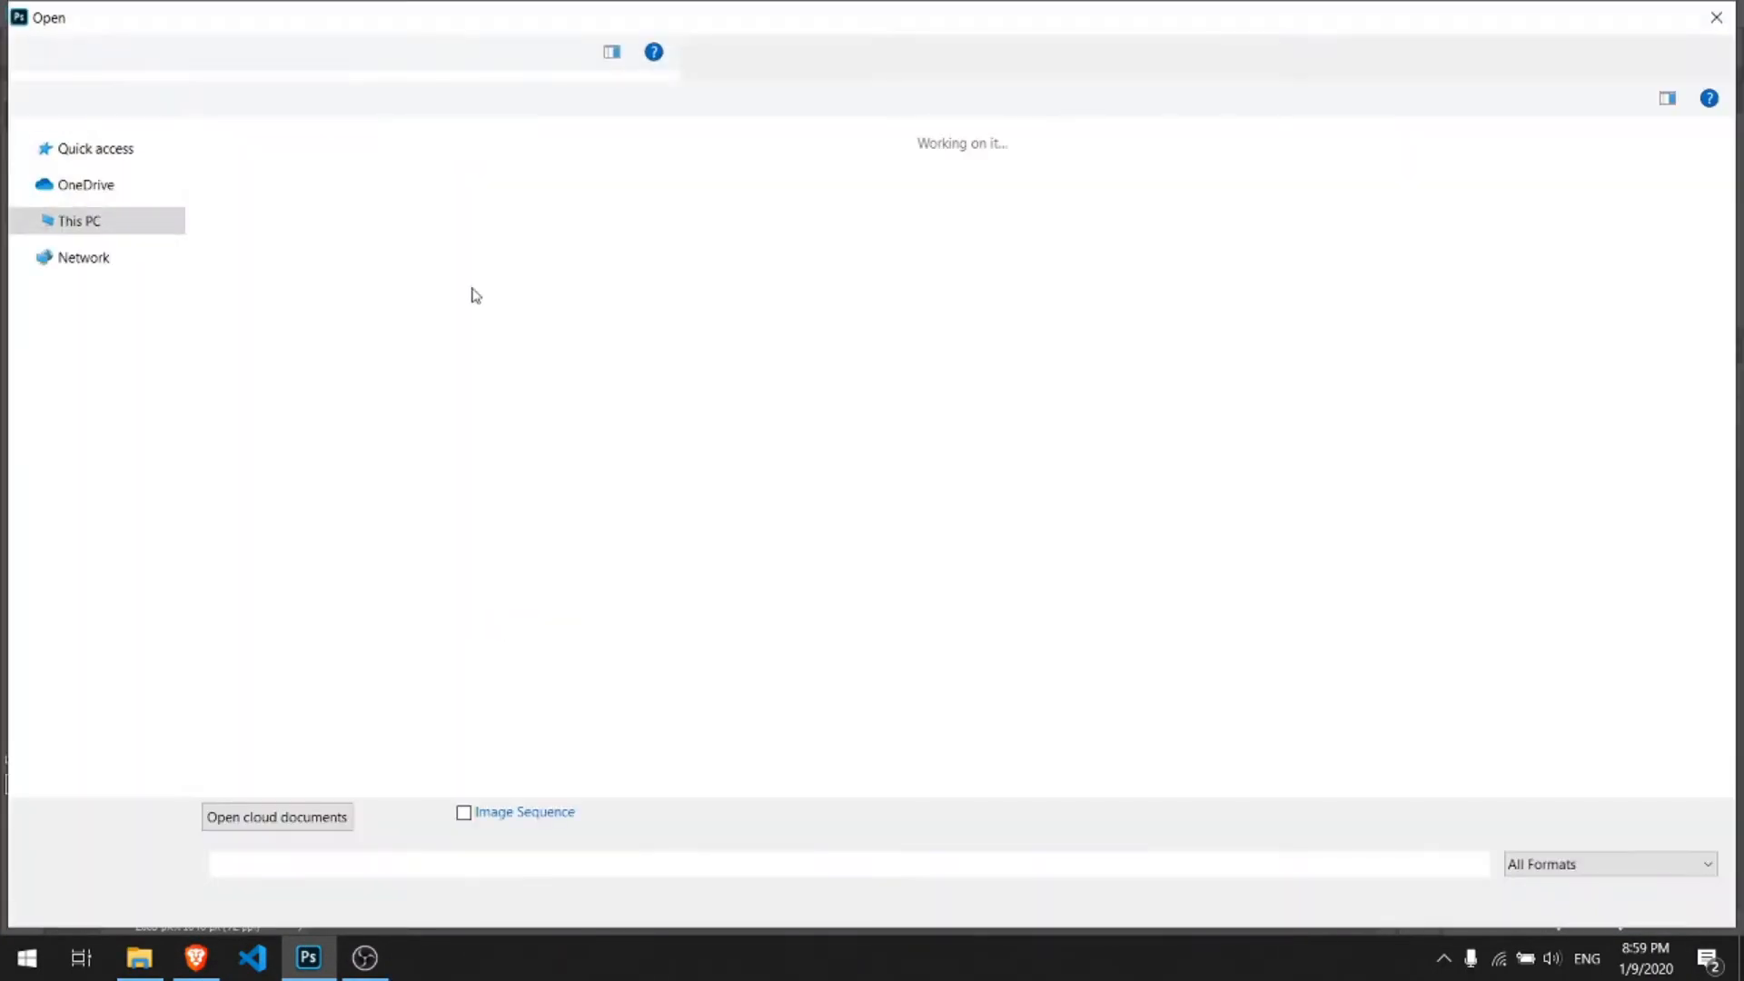
double_click(314, 180)
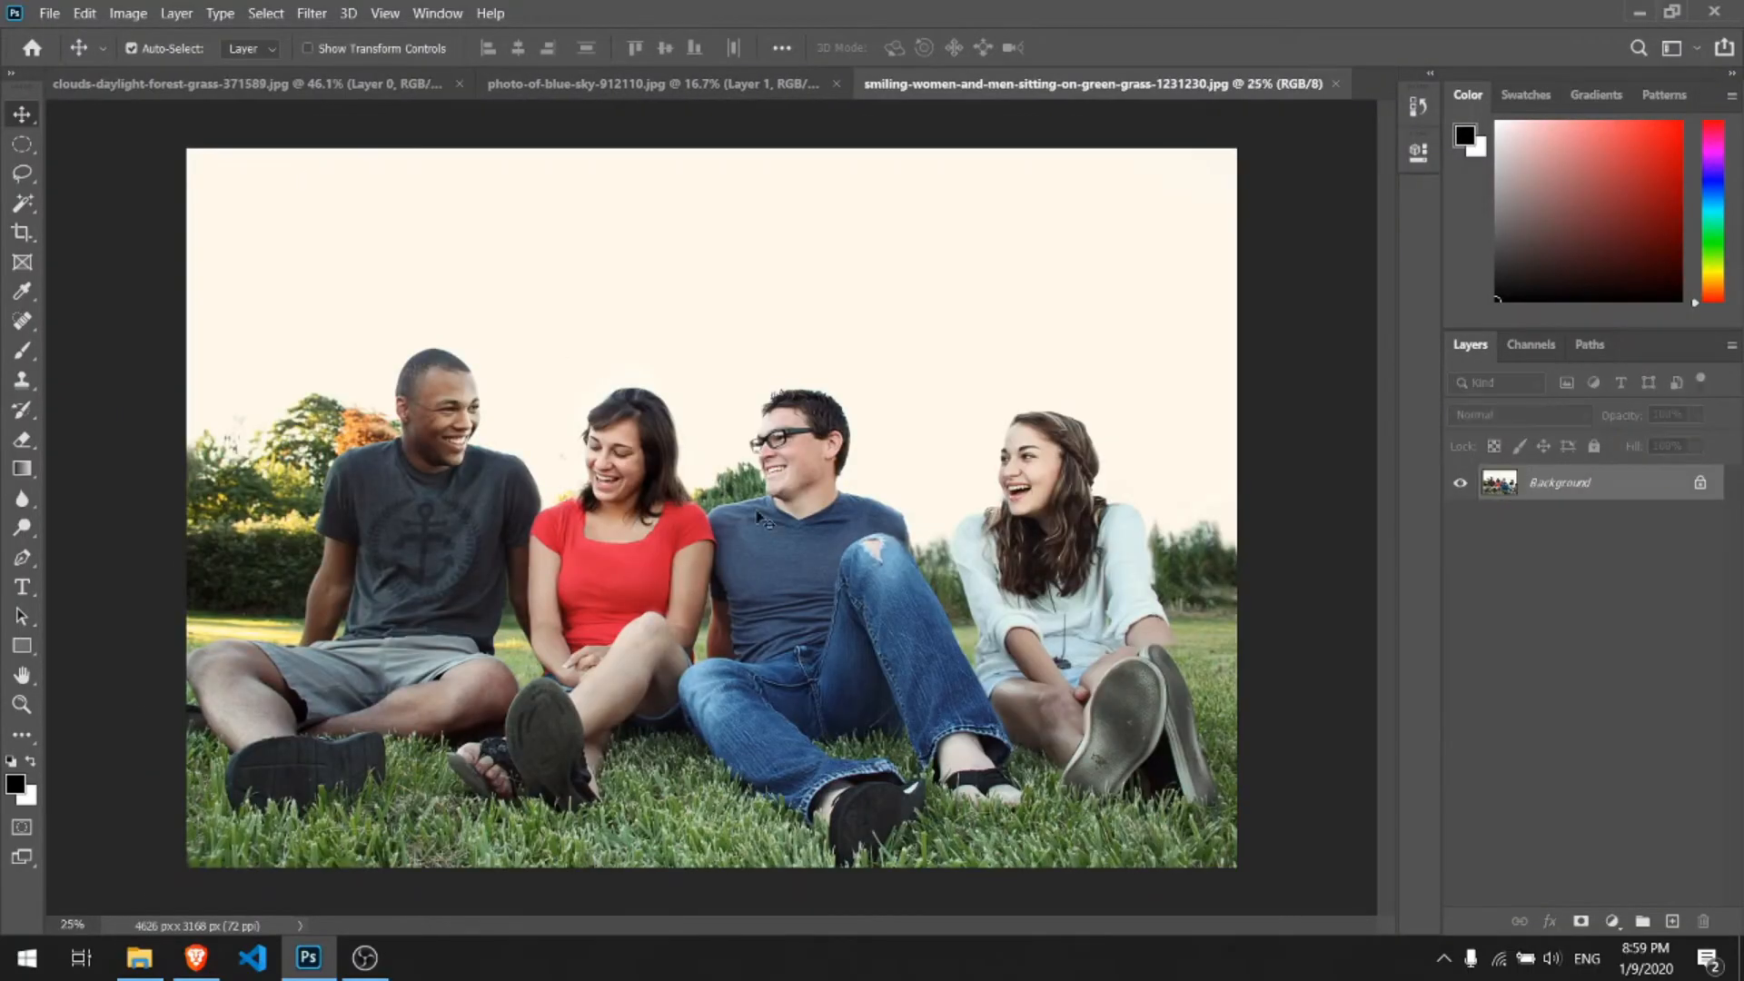
Select the leftmost man with the Object Selection tool, using a rectangle about 1417 × 2252 px around him
right_click(24, 209)
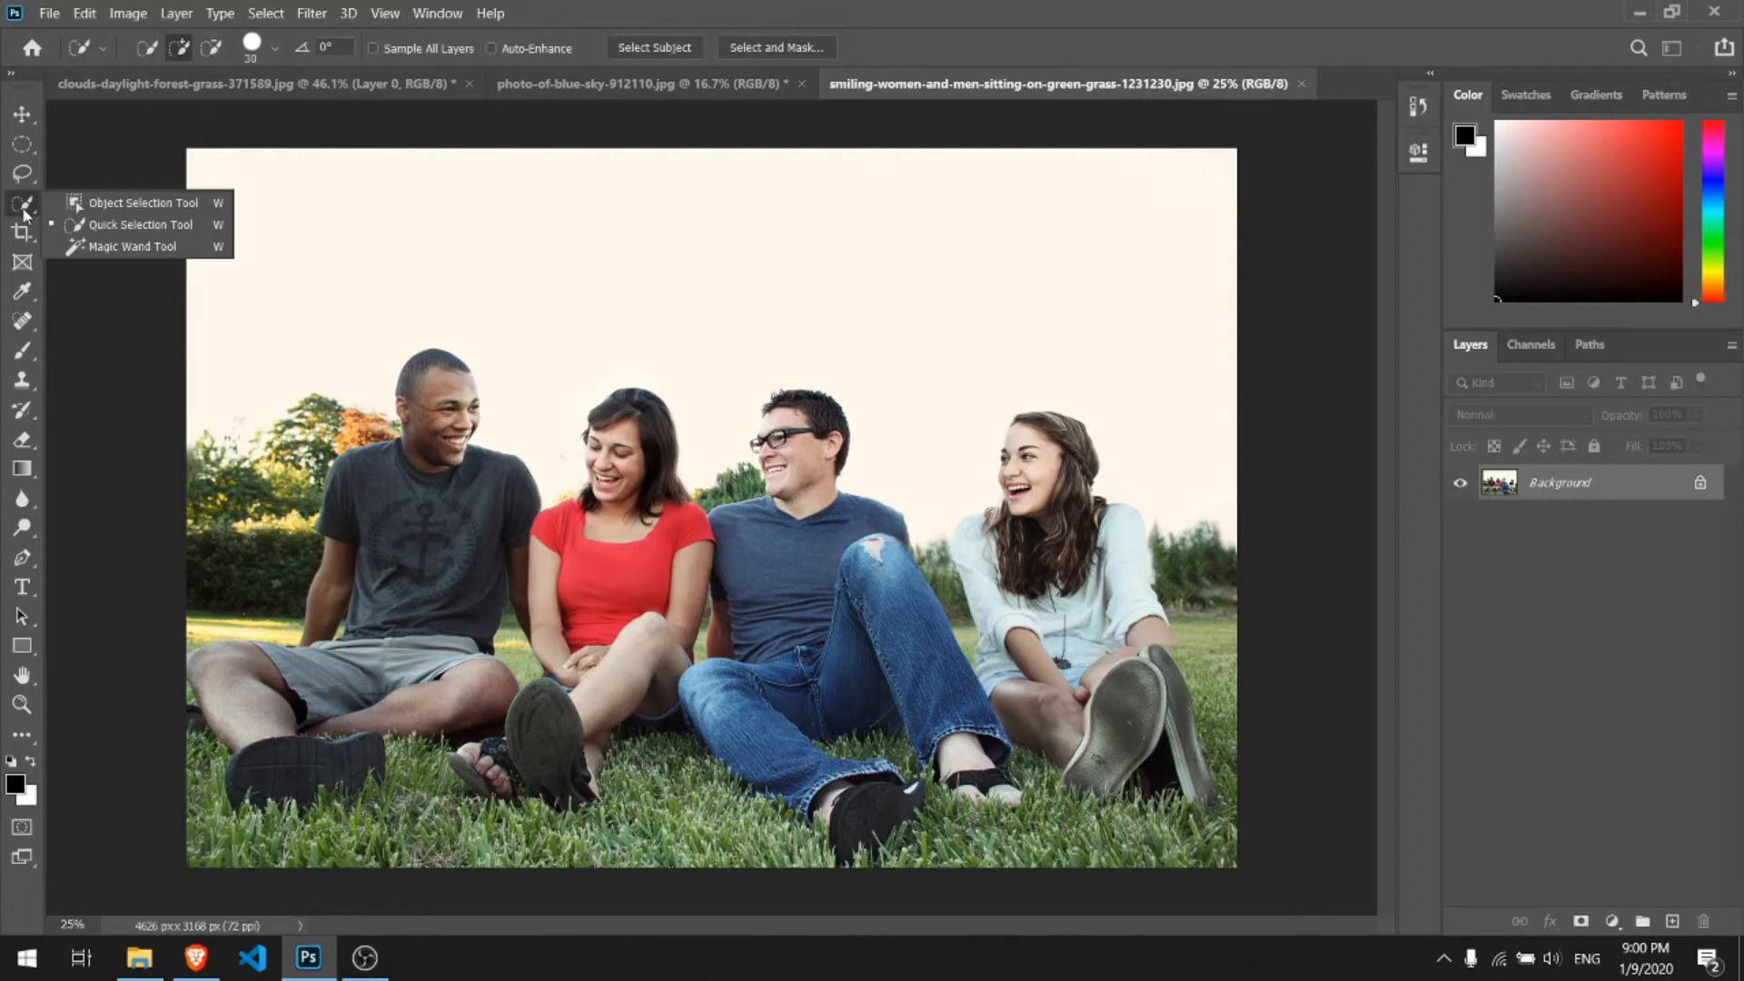
click(113, 205)
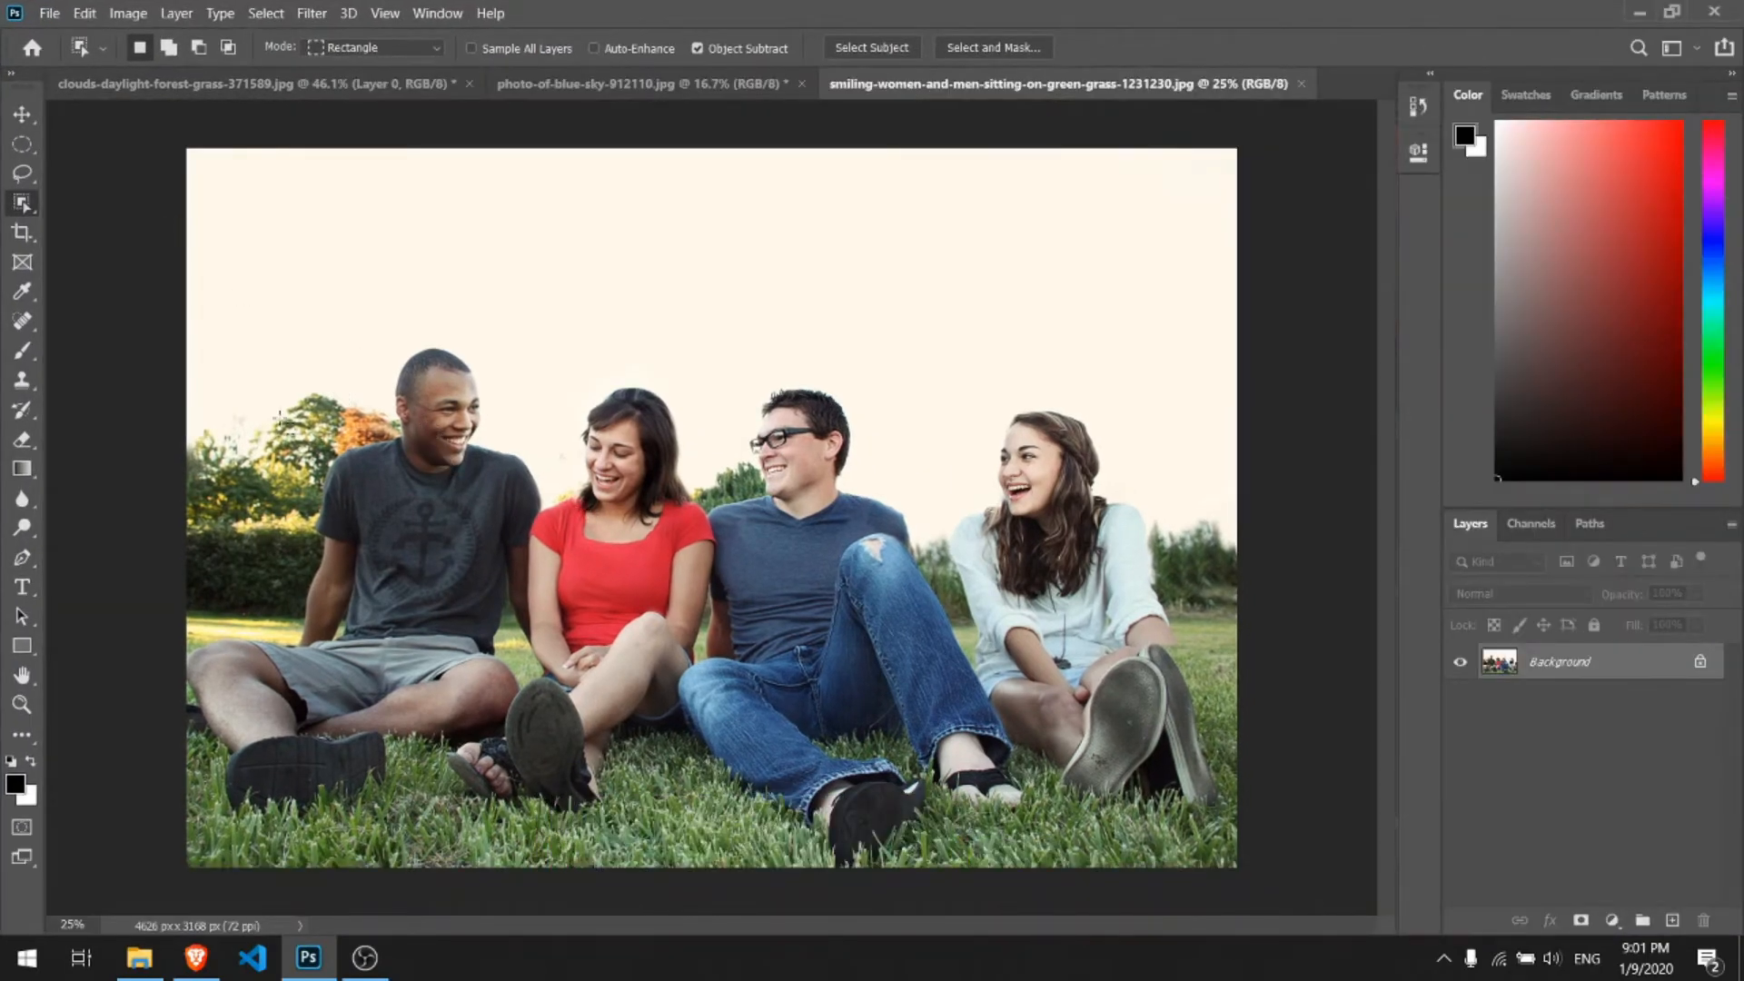
right_click(26, 205)
click(127, 201)
drag(209, 304, 531, 814)
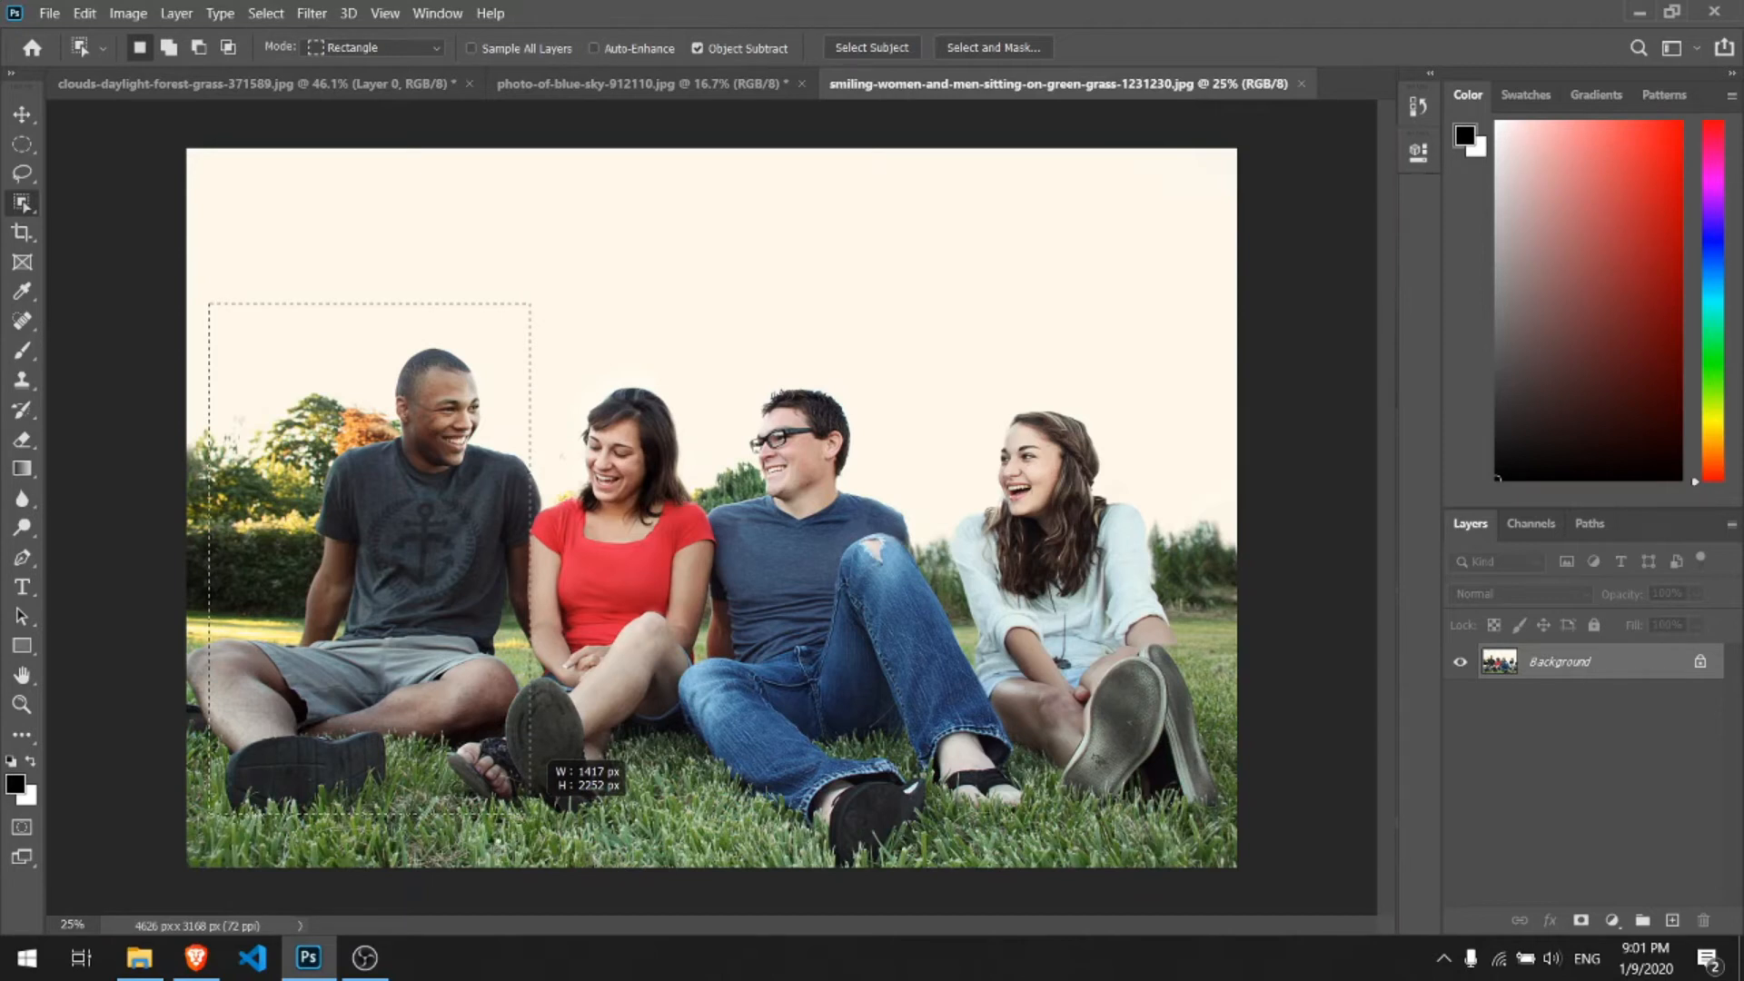
drag(530, 814, 531, 814)
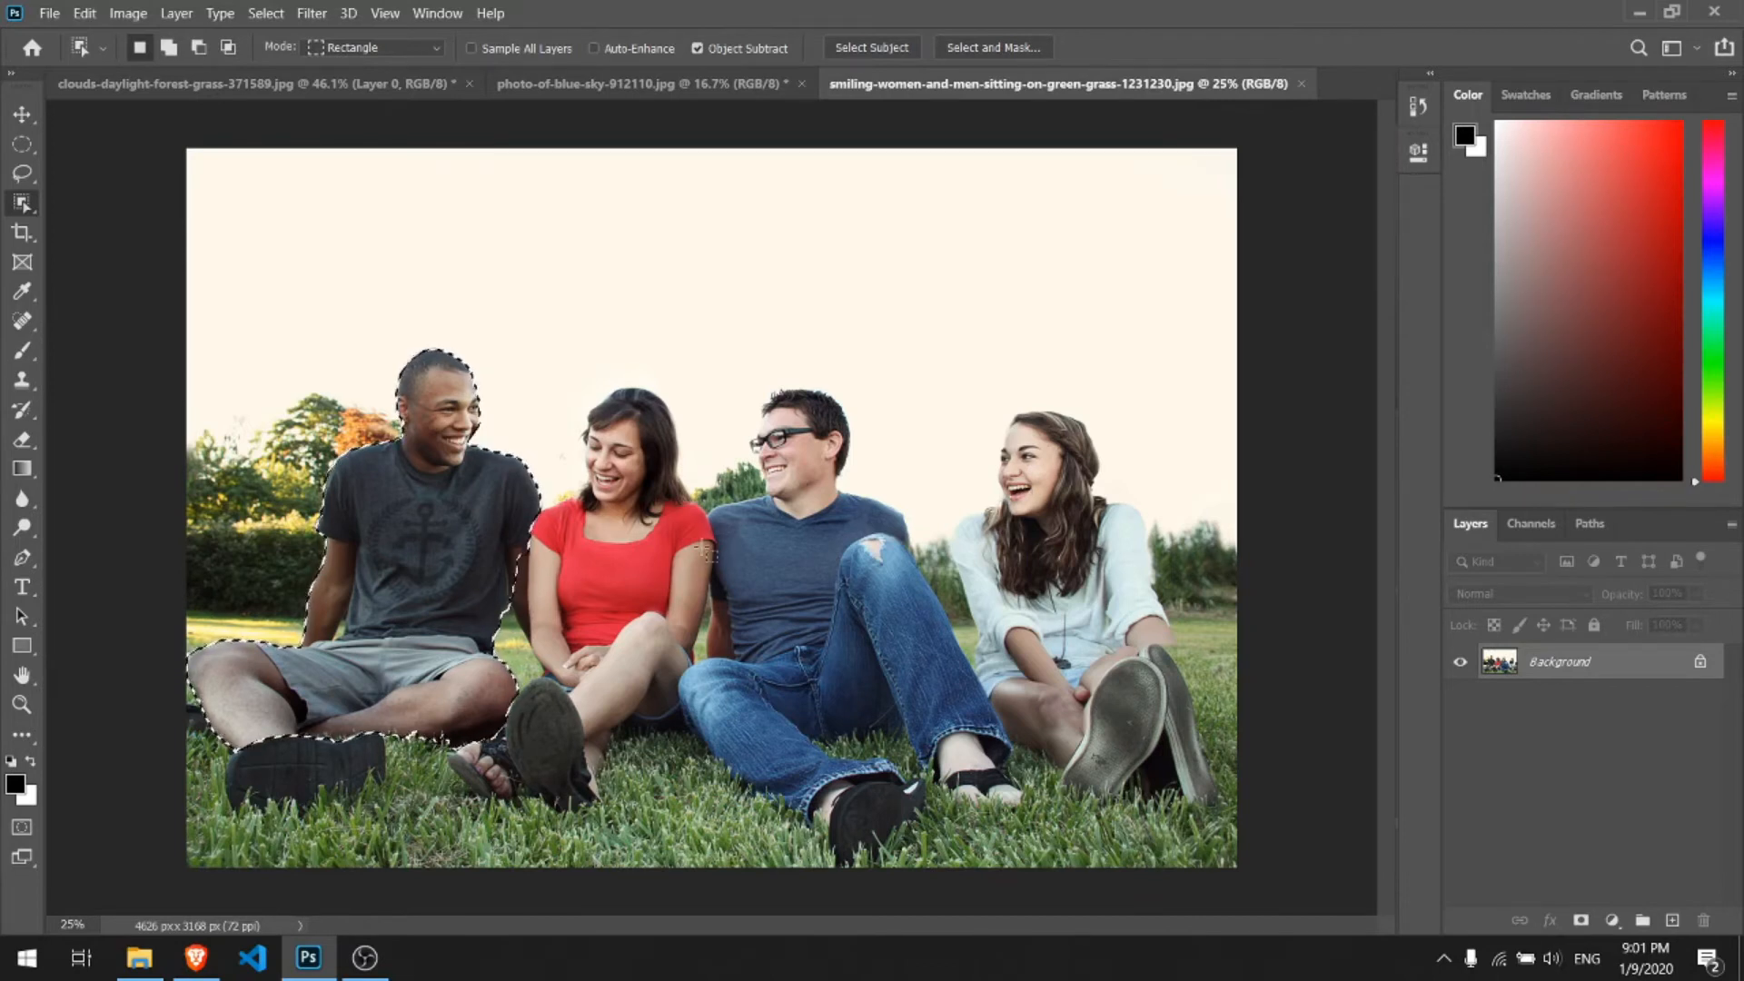
Move the selected man into the photo-of-blue-sky-912110.jpg document with the Move tool
click(21, 116)
drag(453, 485, 595, 668)
Select all four seated people in the group photo automatically with Select Subject
right_click(15, 210)
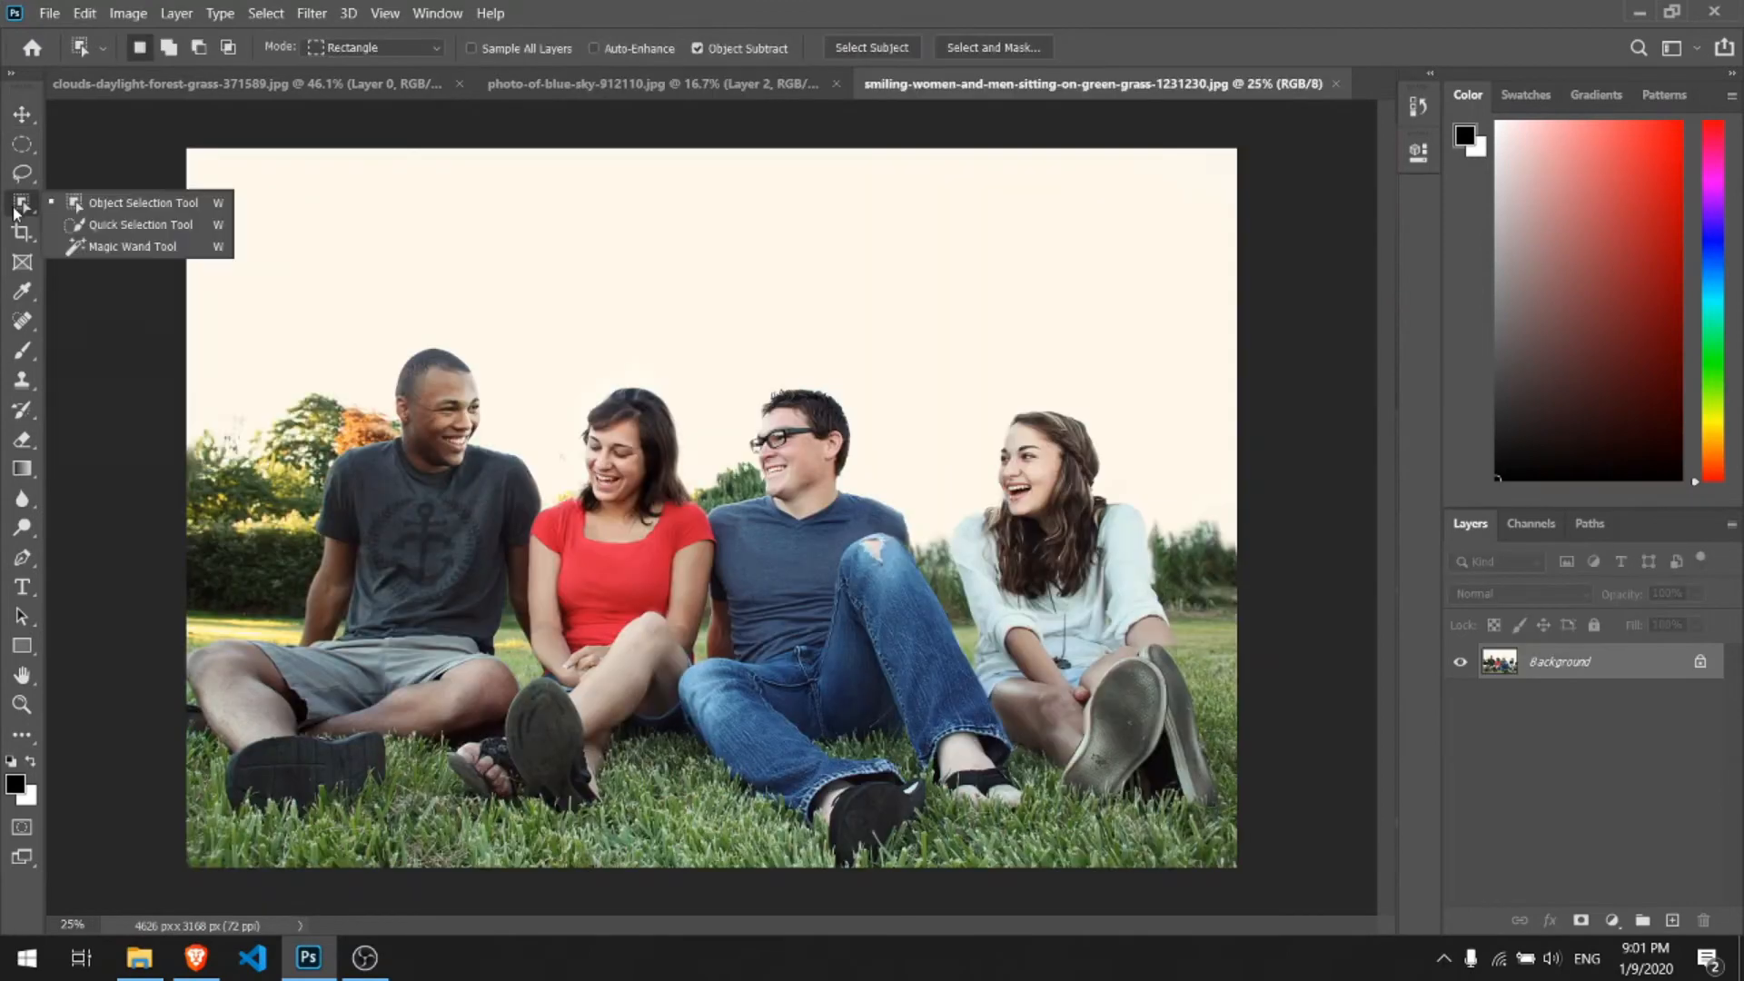
click(1278, 20)
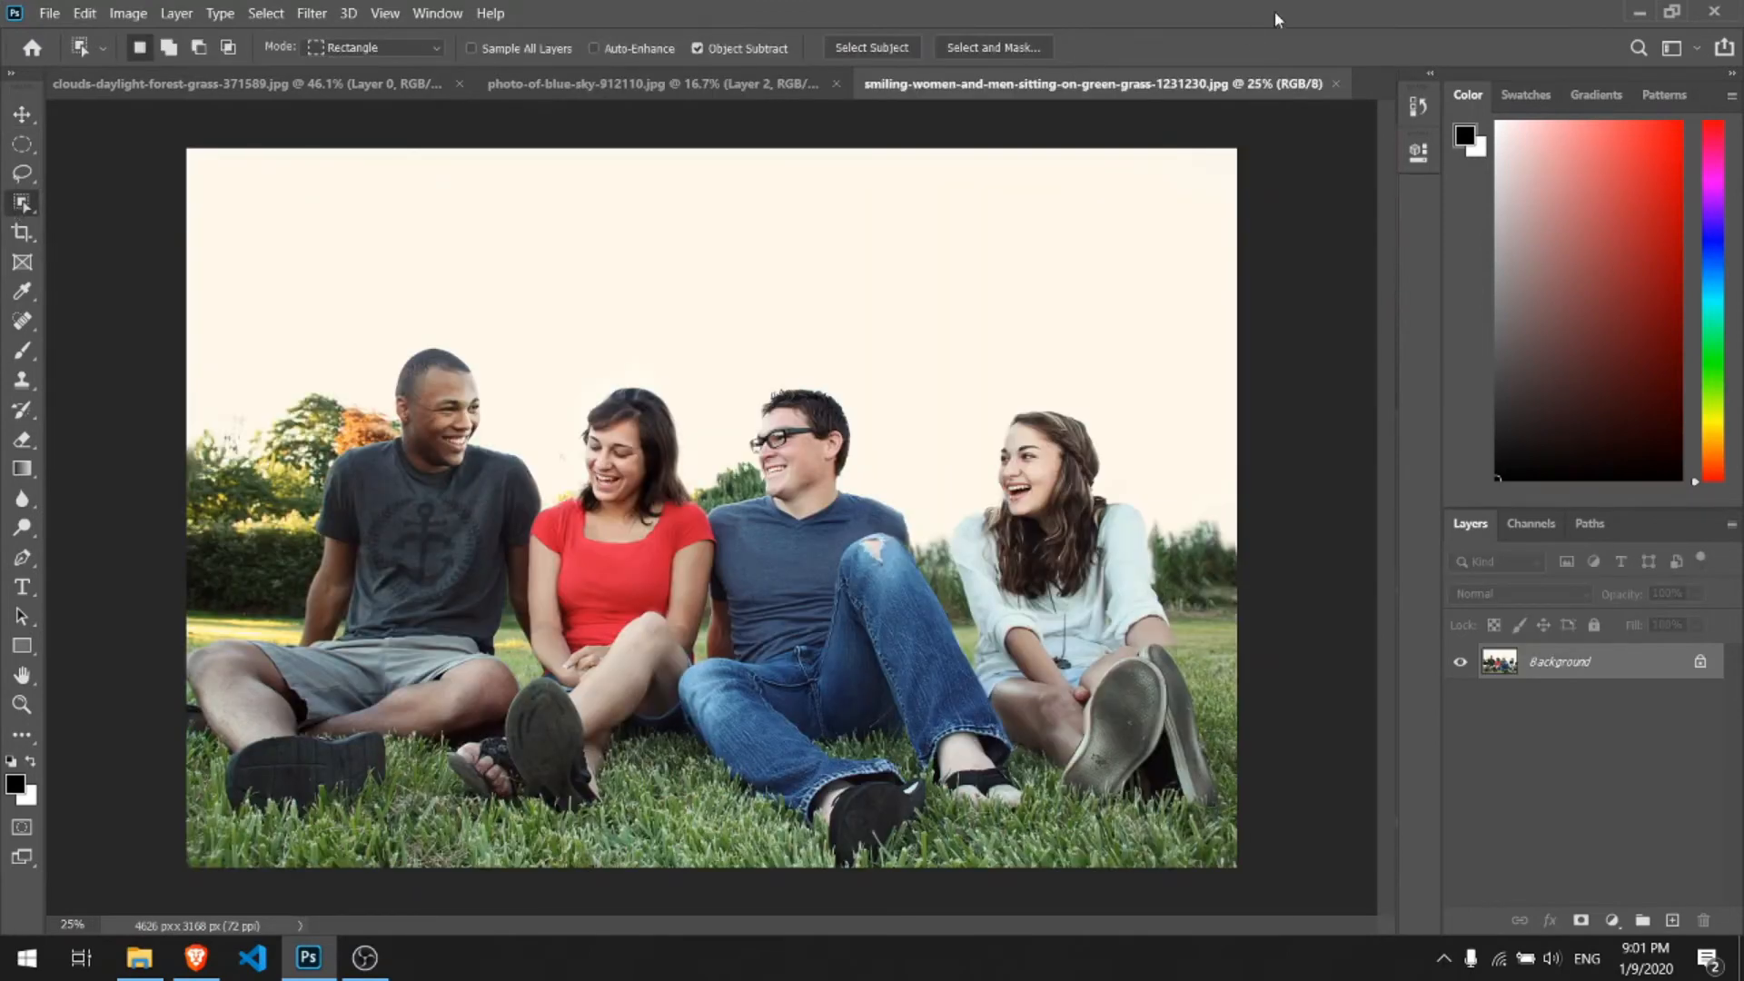
click(864, 49)
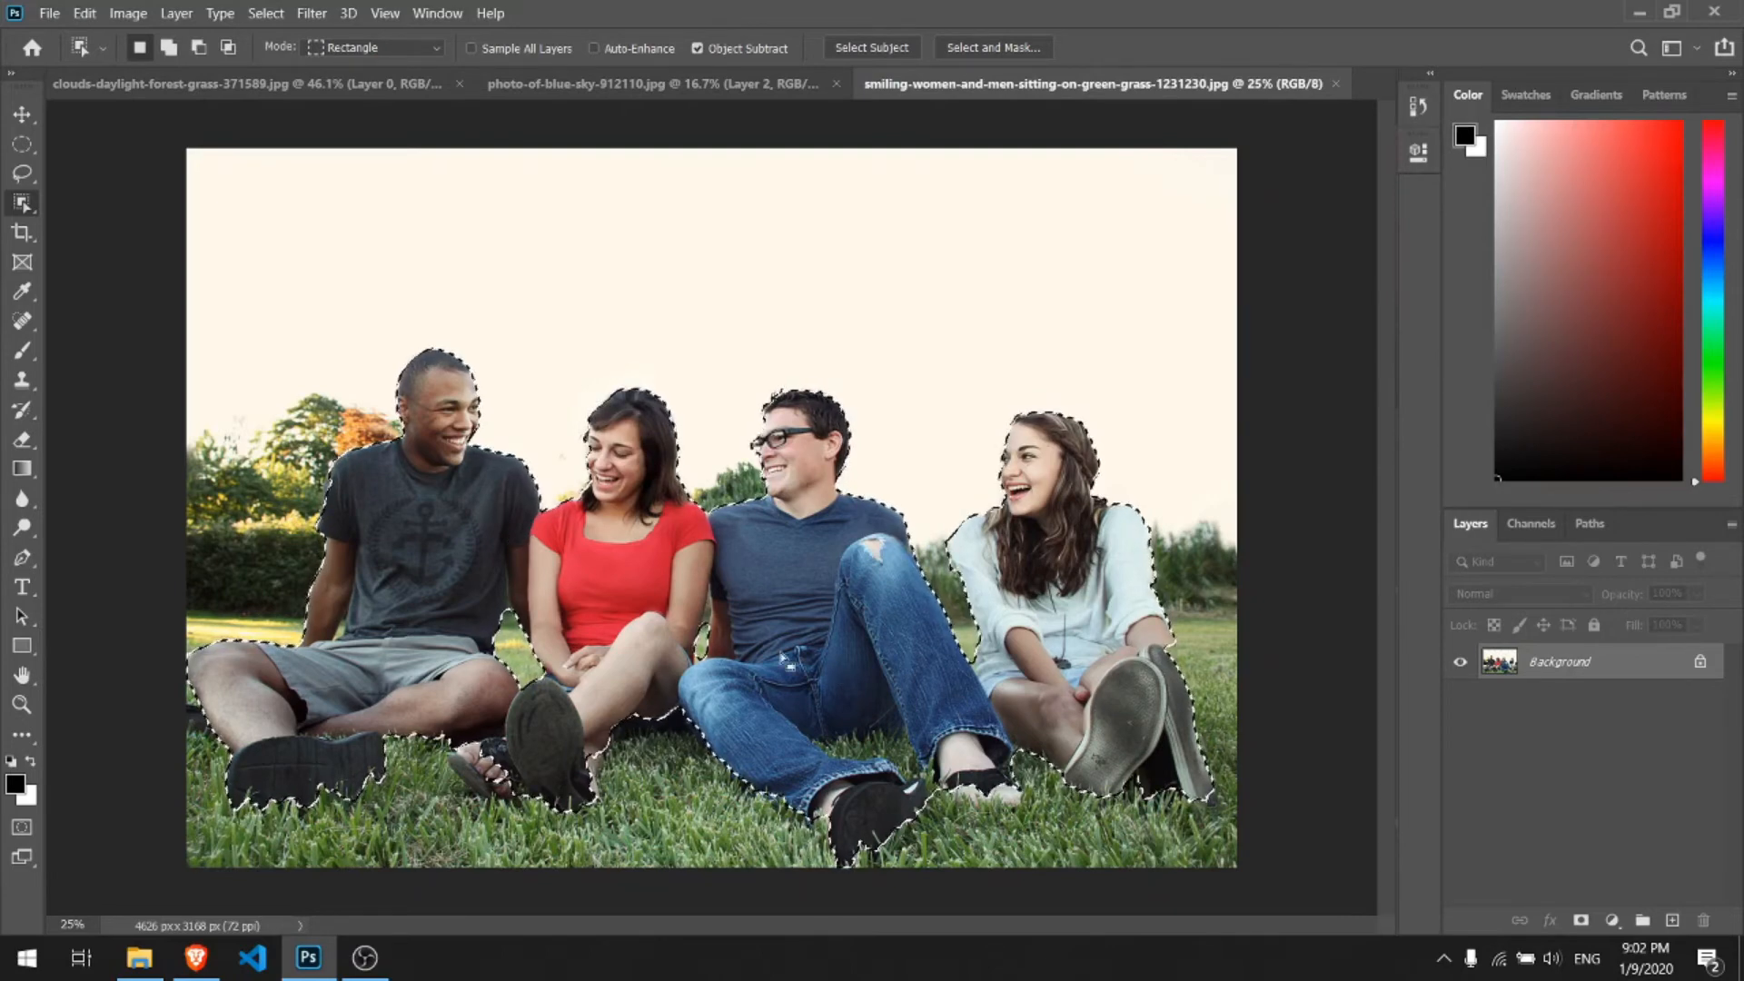
right_click(31, 208)
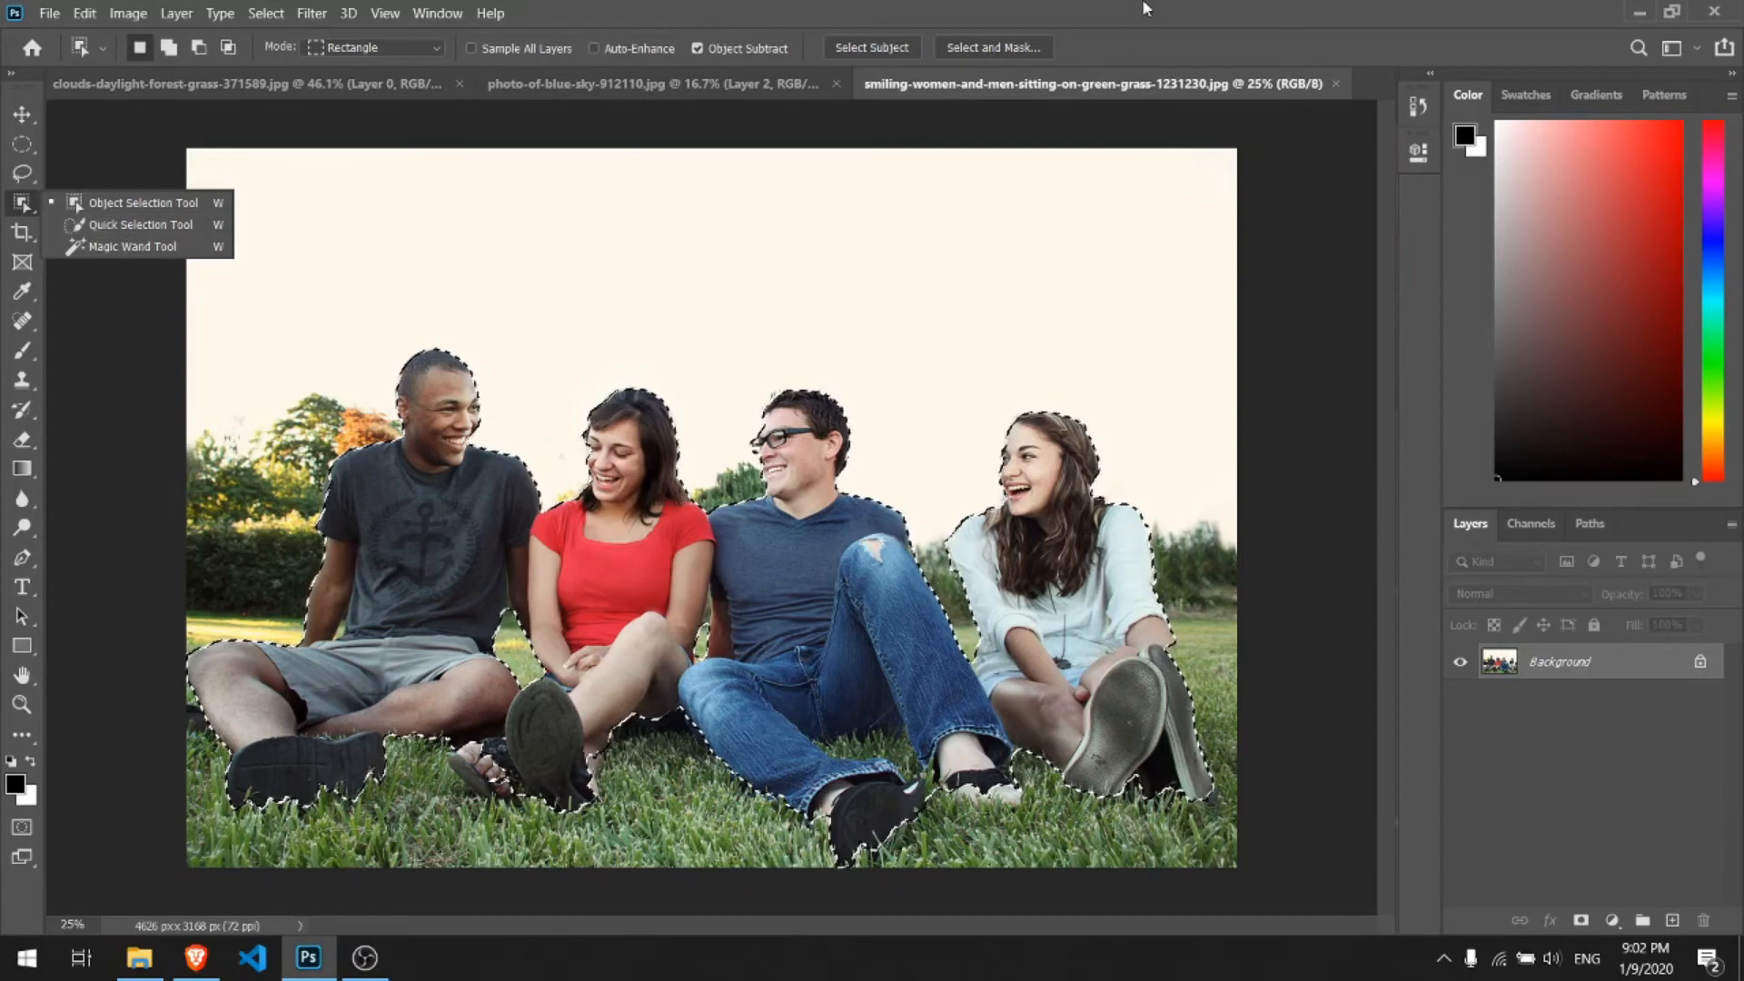
click(1146, 9)
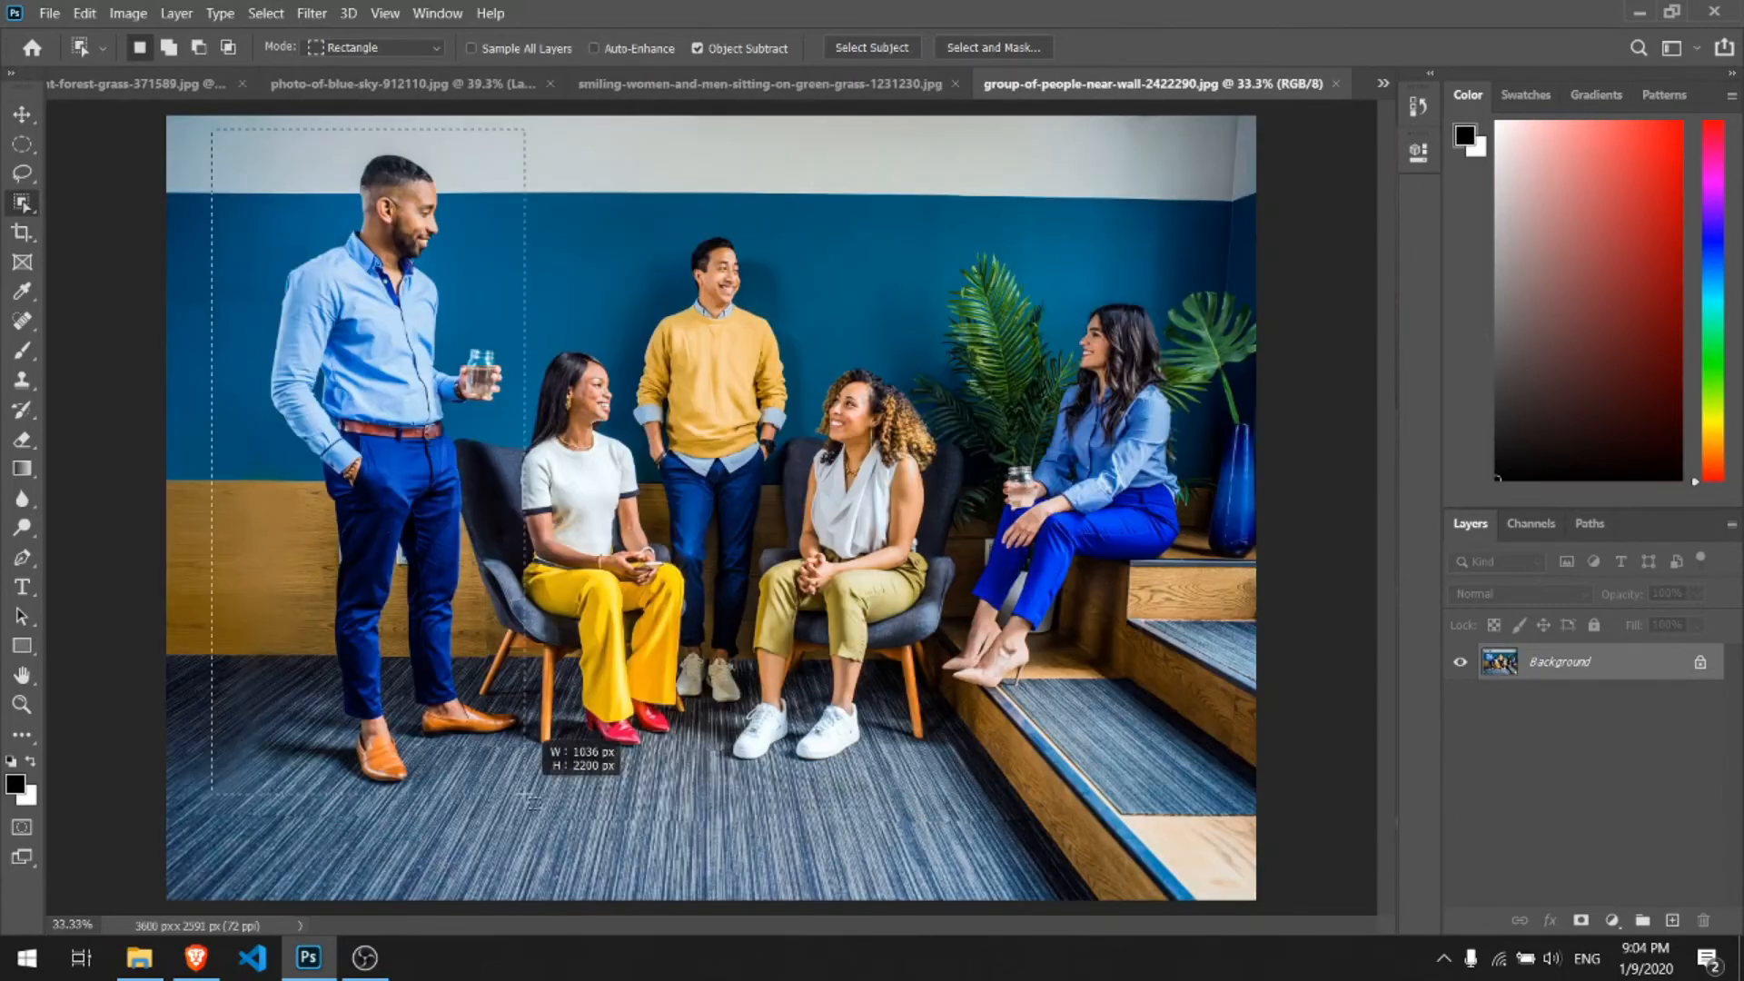
In group-of-people-near-wall-2422290.jpg, object-select the standing man in the blue shirt, and in a new selection the seated woman in yellow trousers
drag(520, 792, 527, 792)
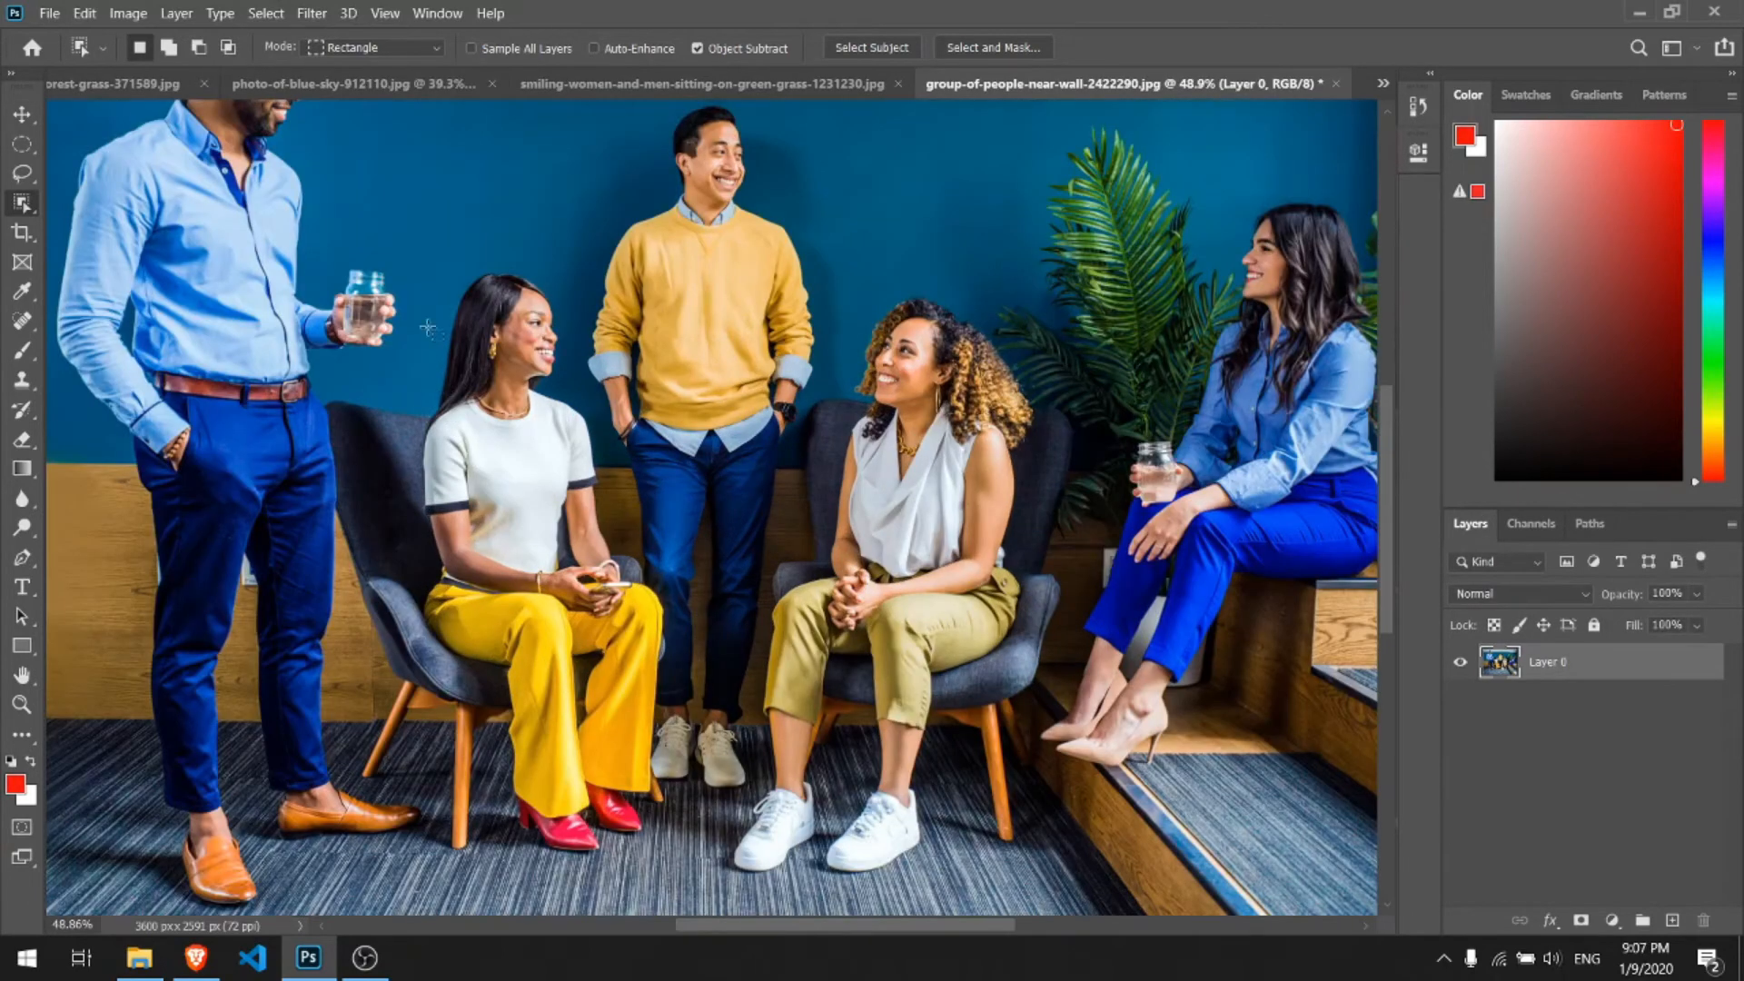
drag(406, 248, 668, 895)
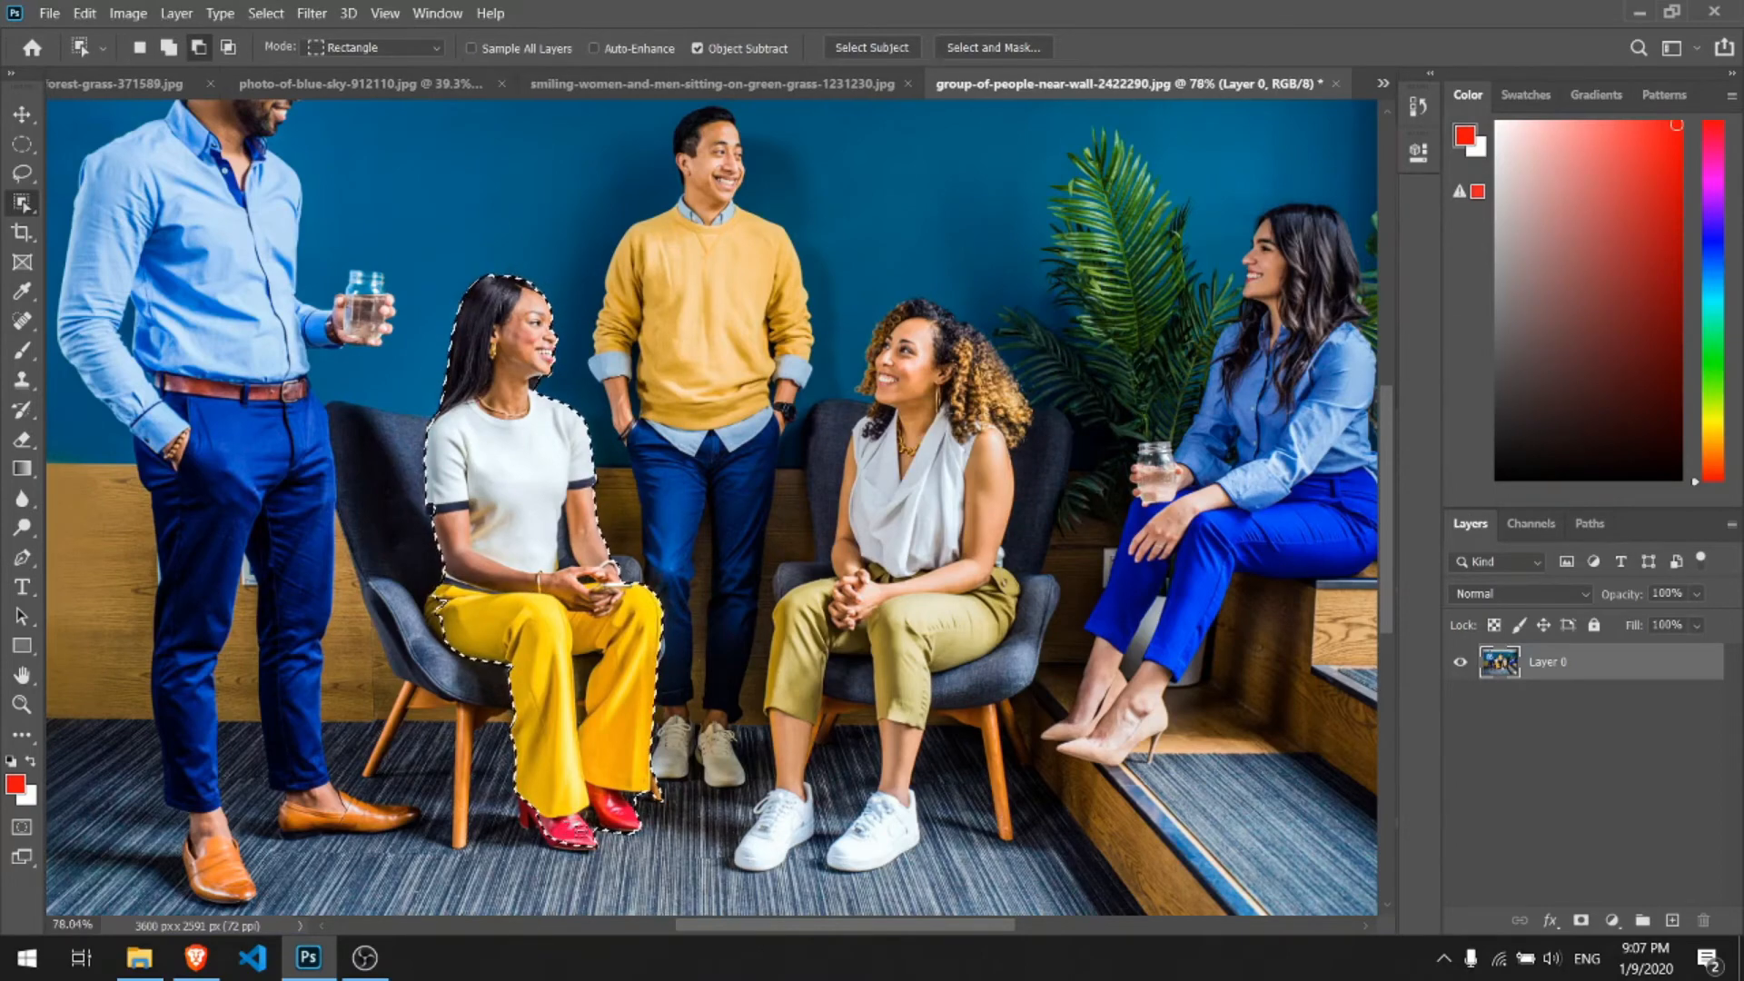
Check the selection's edges around the woman's red shoes, and add a rectangular Object Selection area over her chair's back and seat
scroll(564, 822, up, 3)
scroll(486, 795, up, 2)
scroll(486, 795, down, 2)
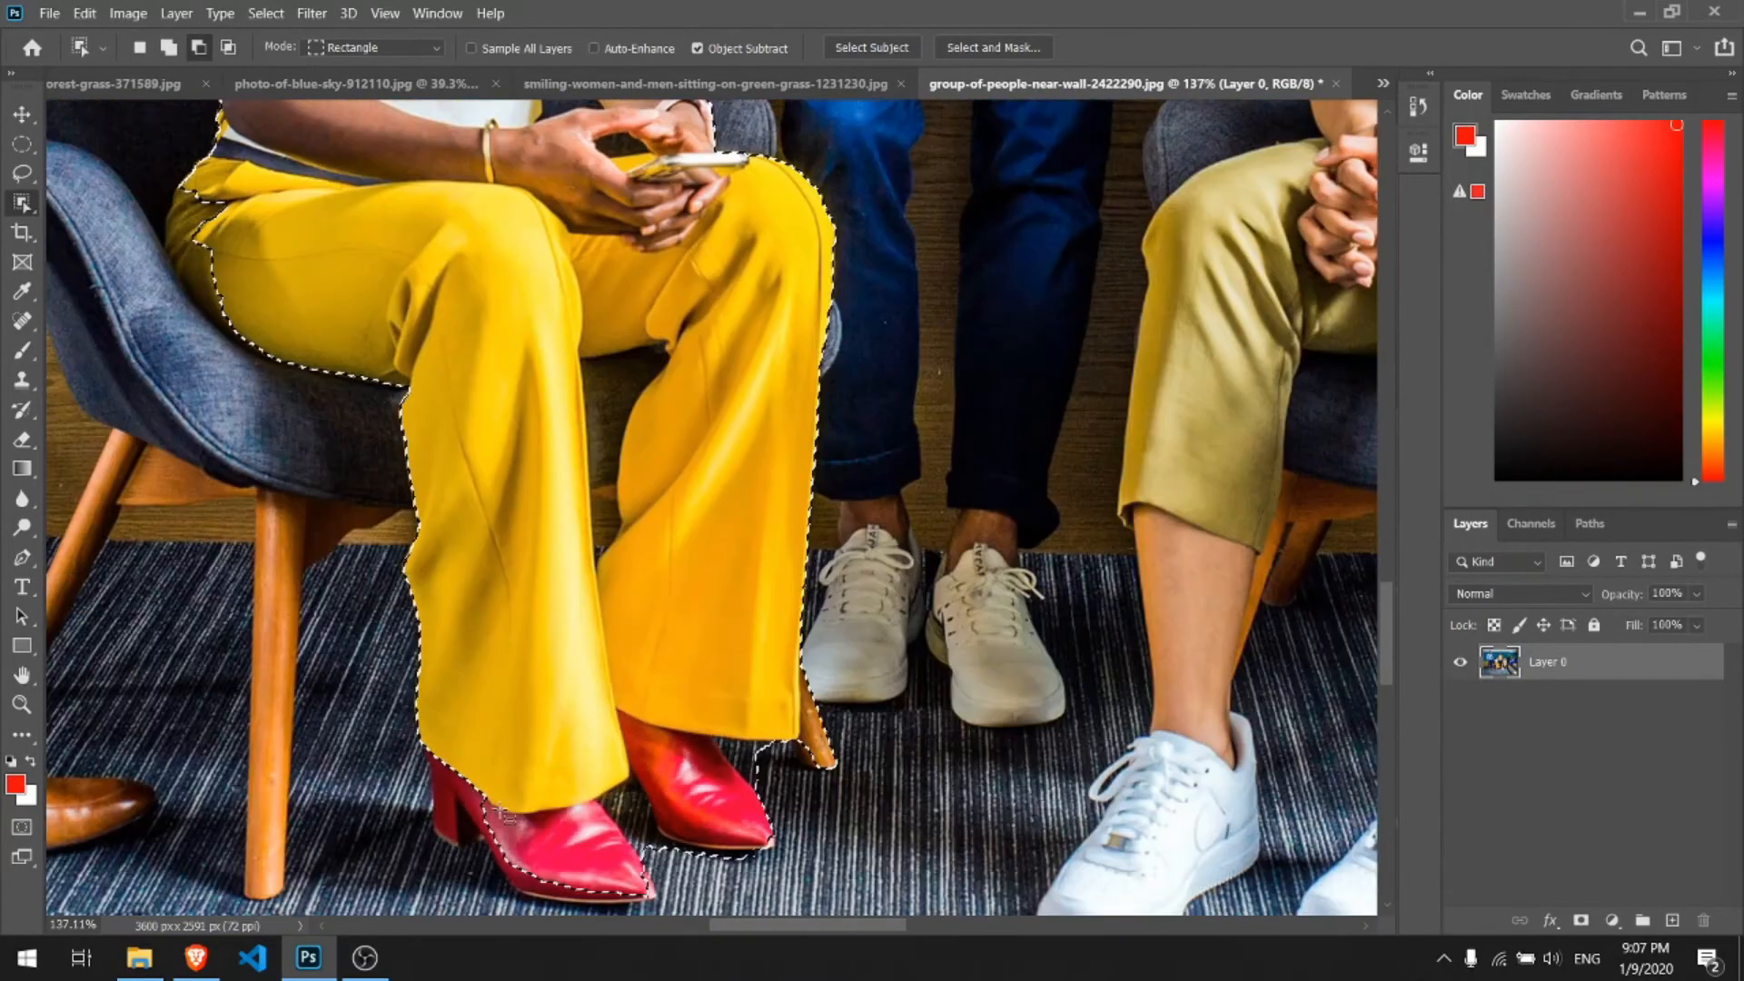
scroll(660, 704, up, 1)
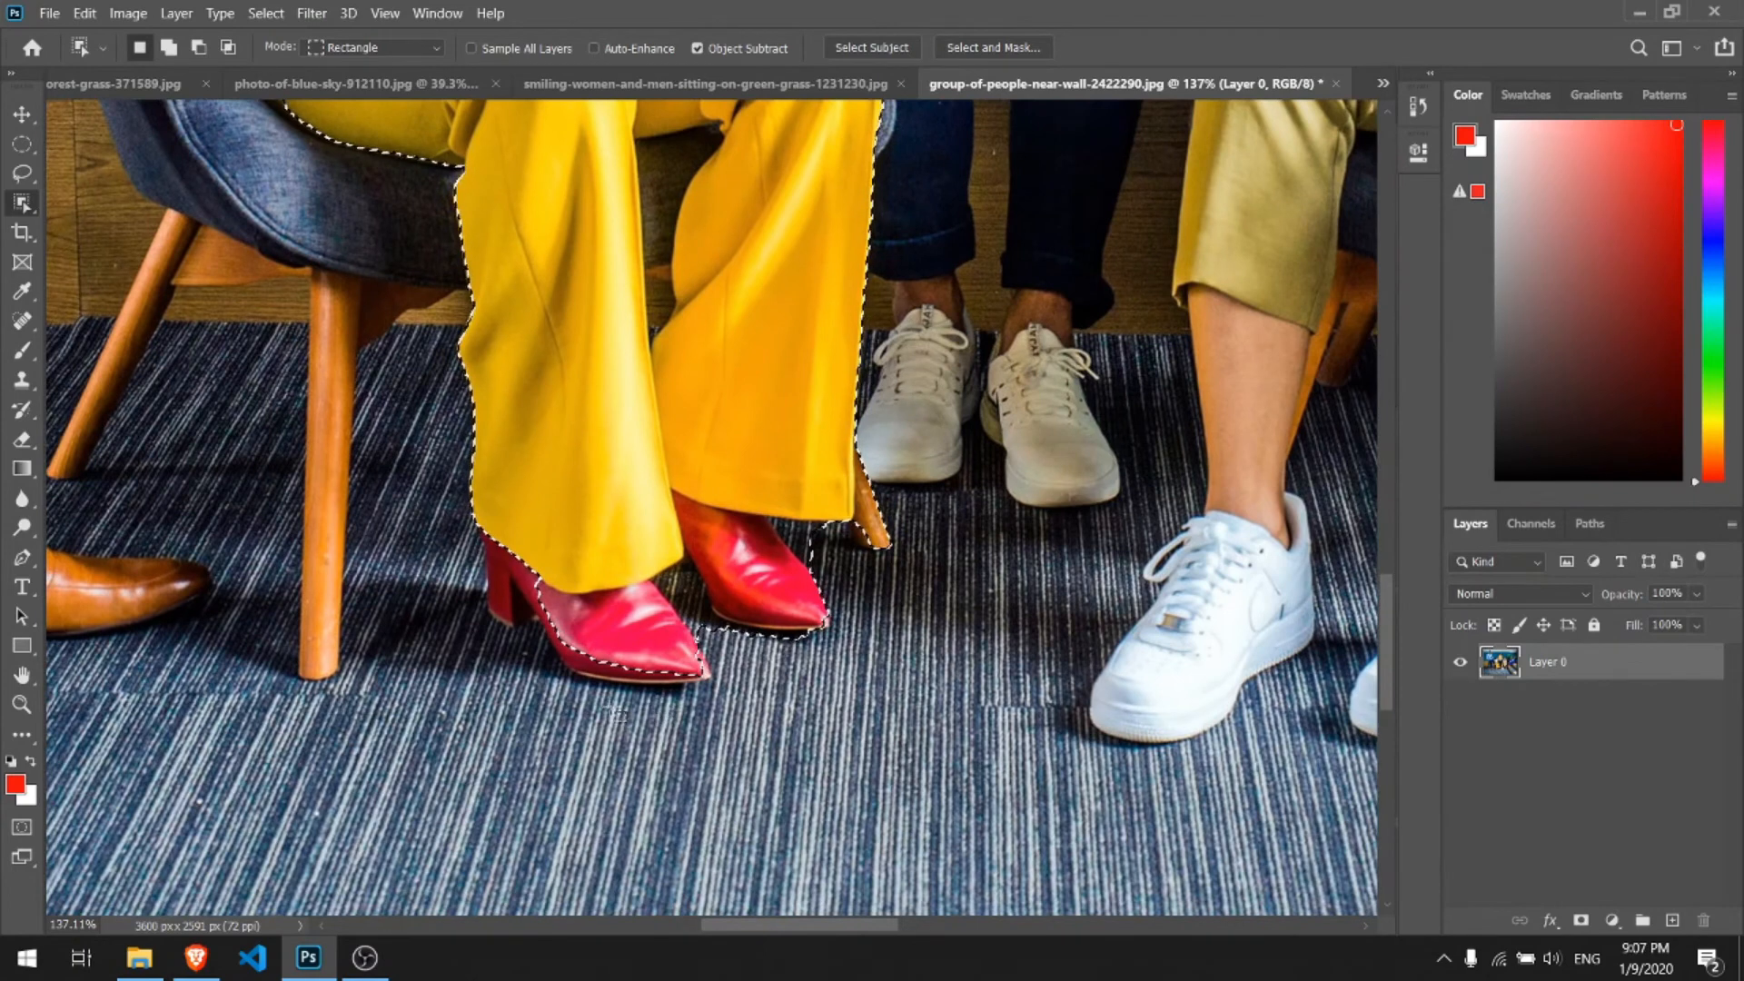
scroll(660, 703, down, 2)
scroll(590, 647, up, 1)
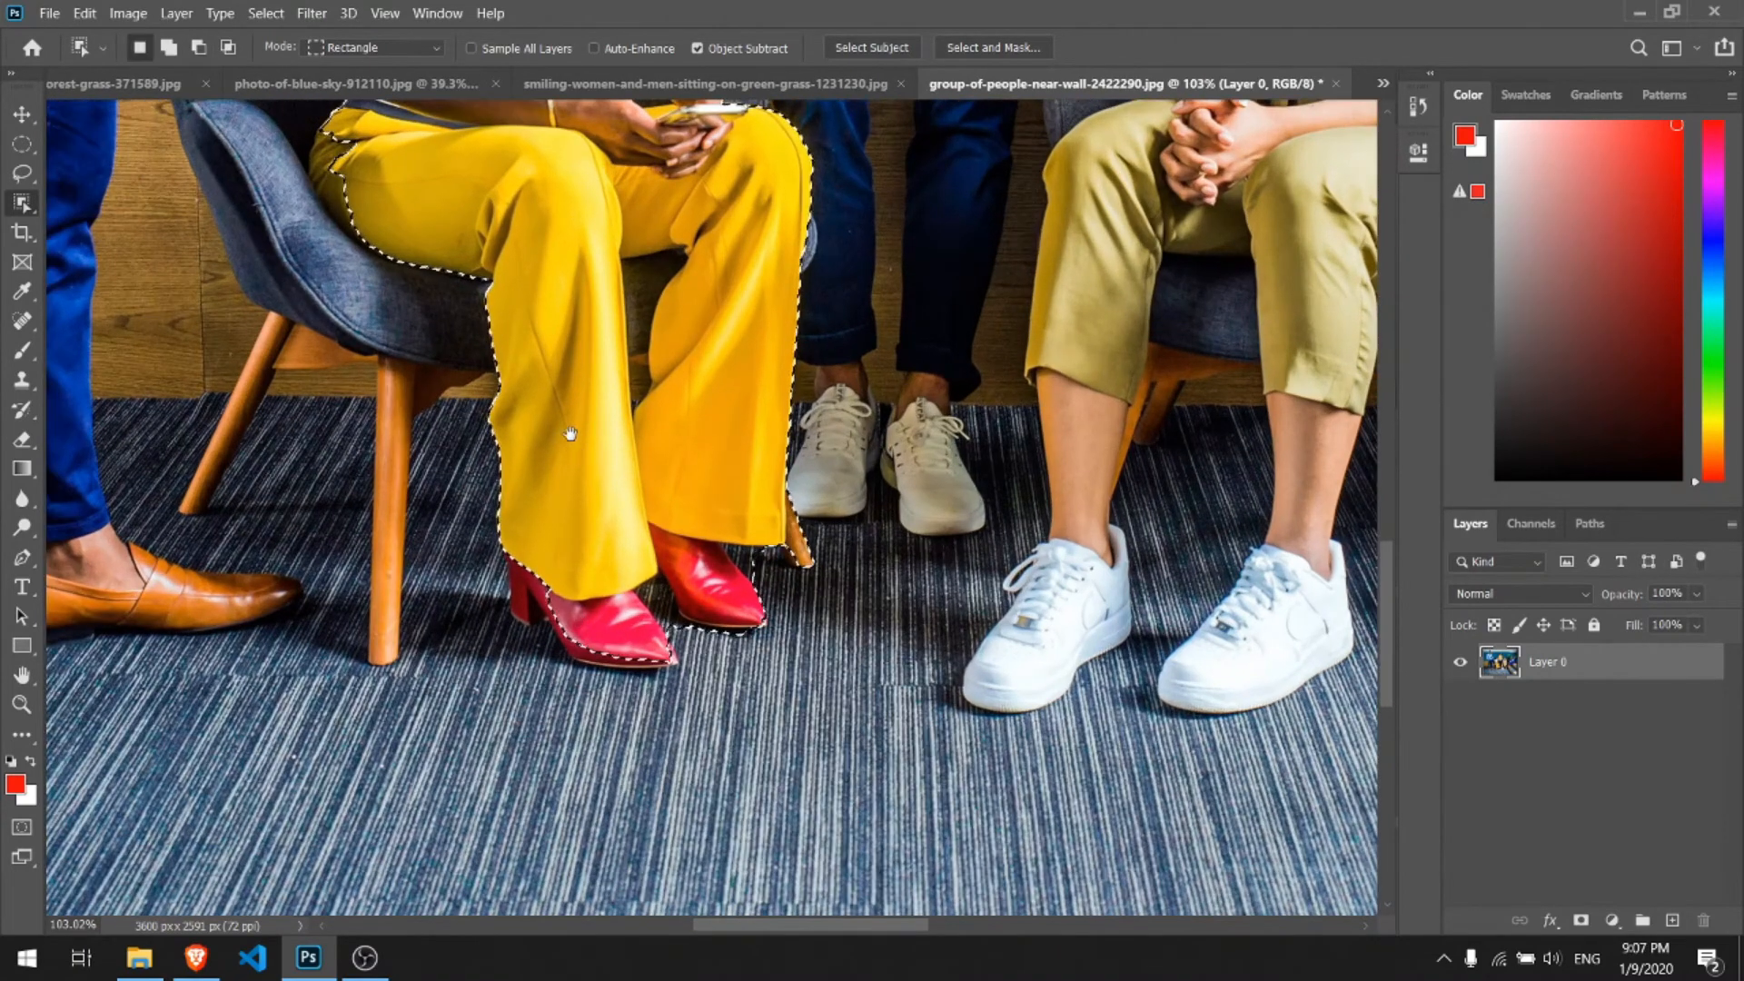
drag(569, 432, 776, 755)
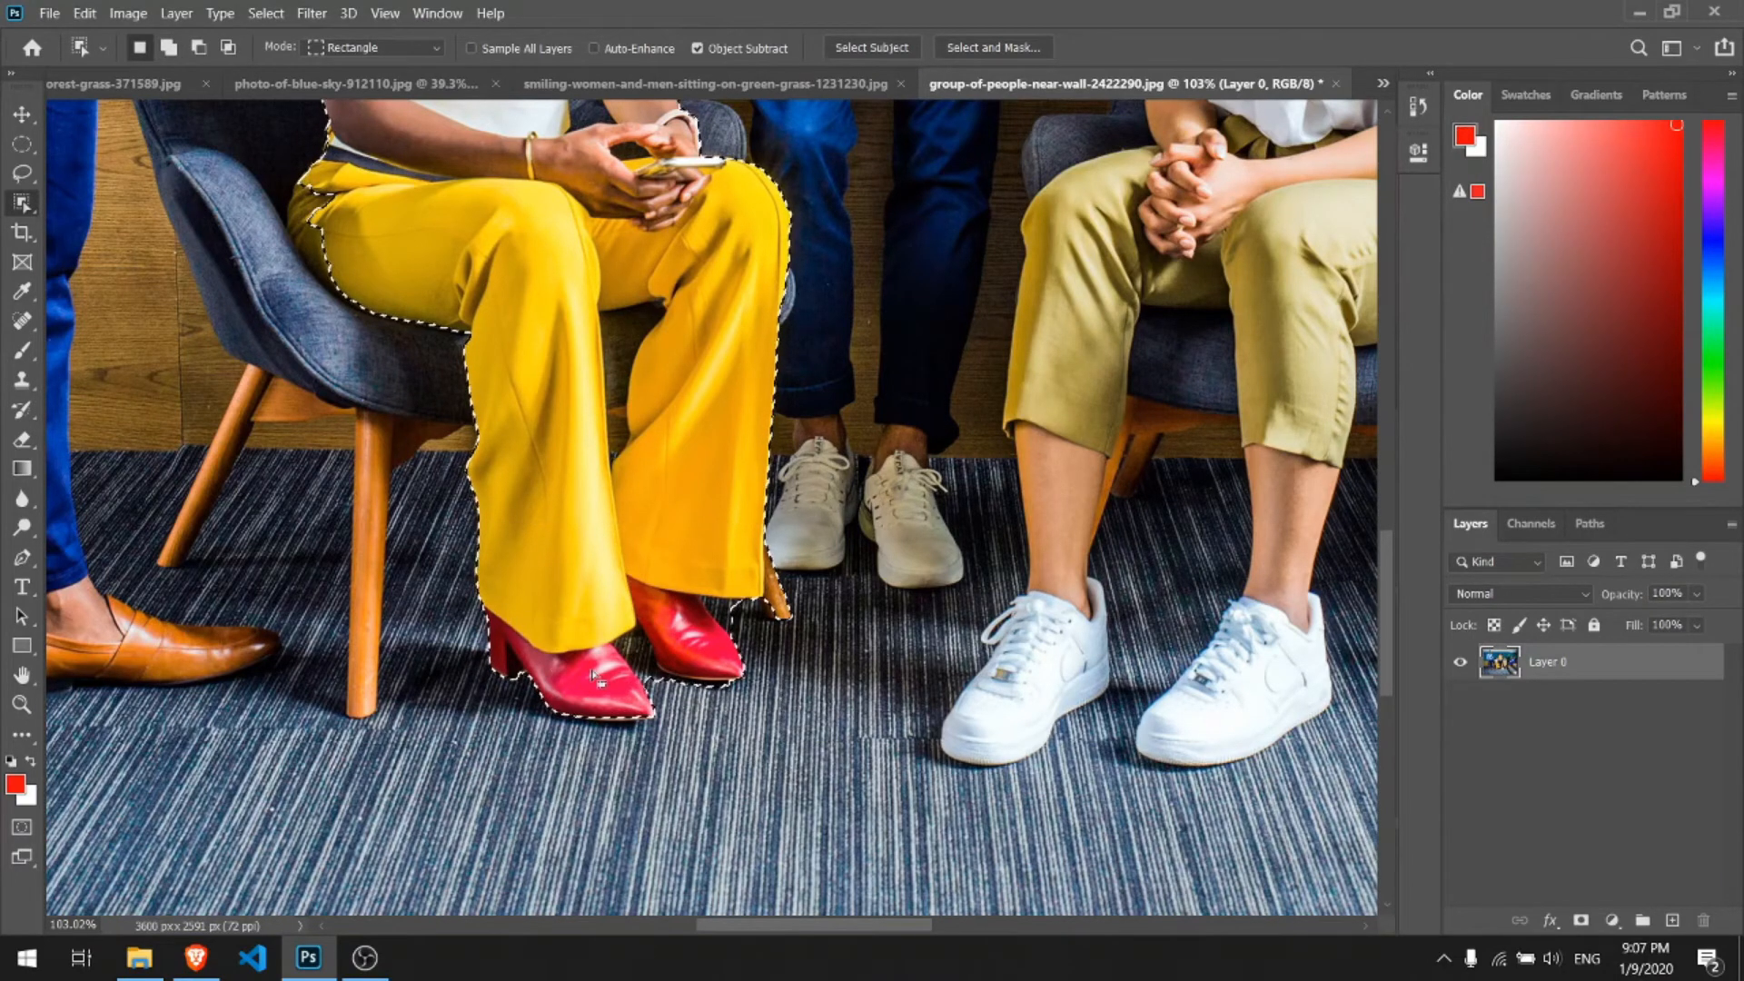
scroll(544, 636, up, 5)
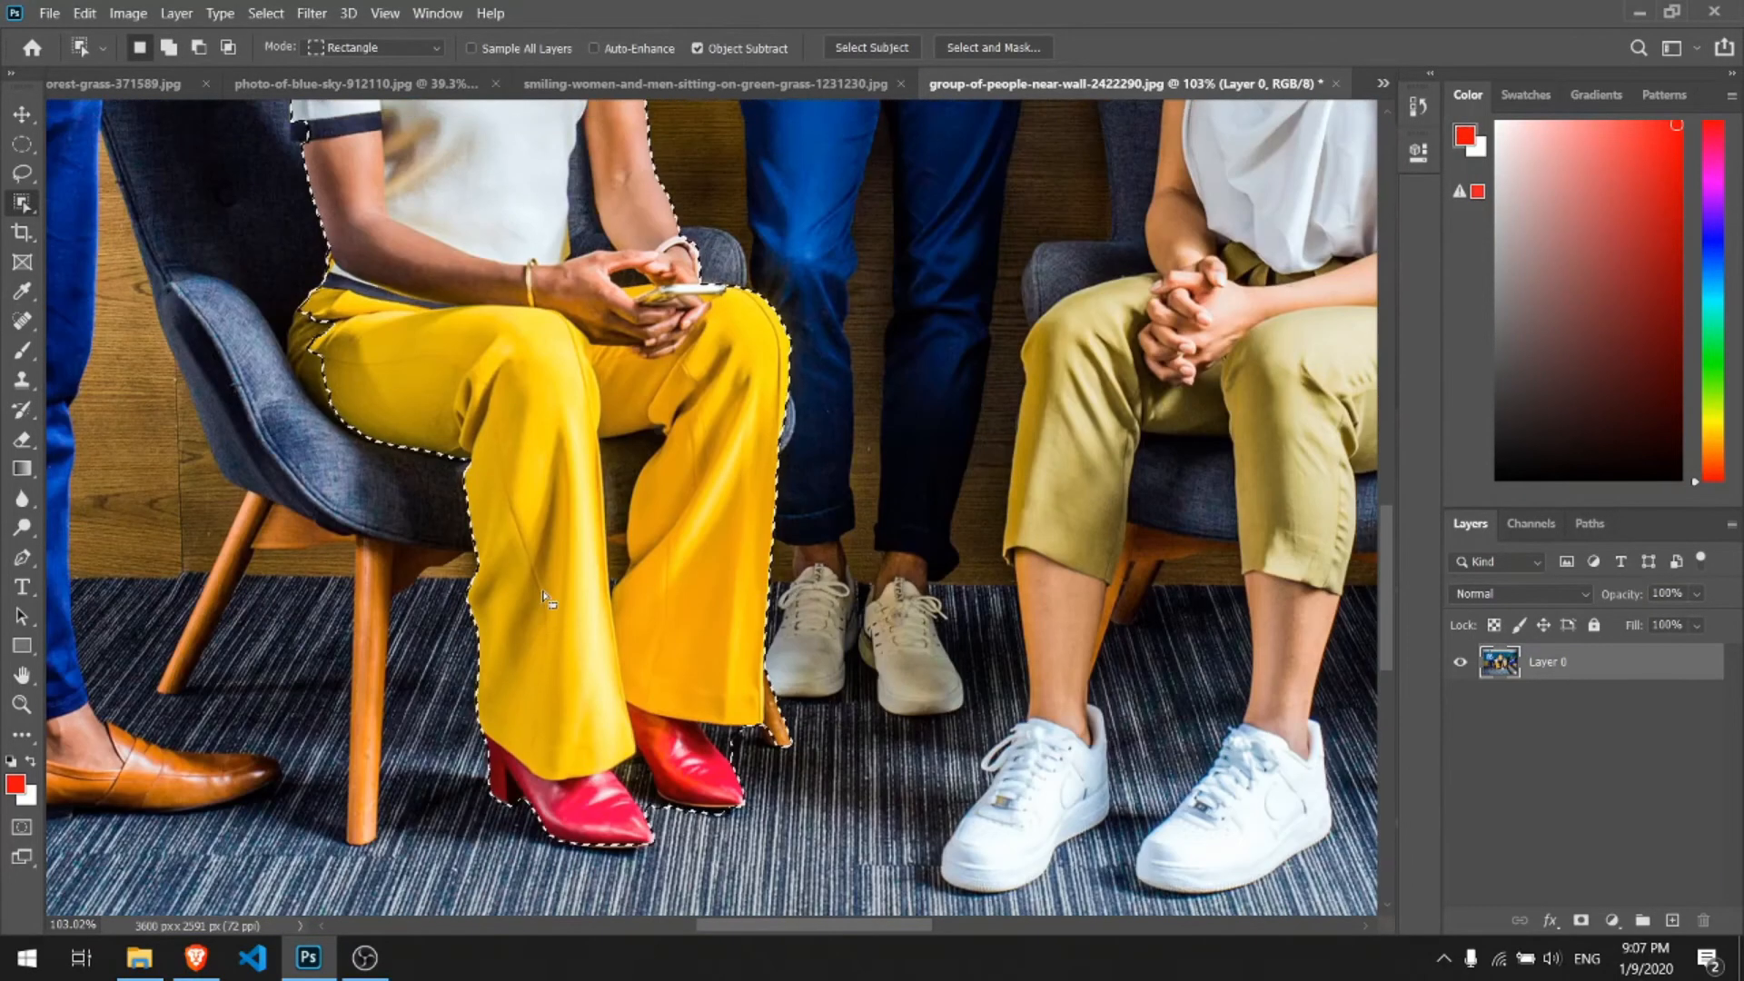
scroll(543, 600, up, 2)
key(shift)
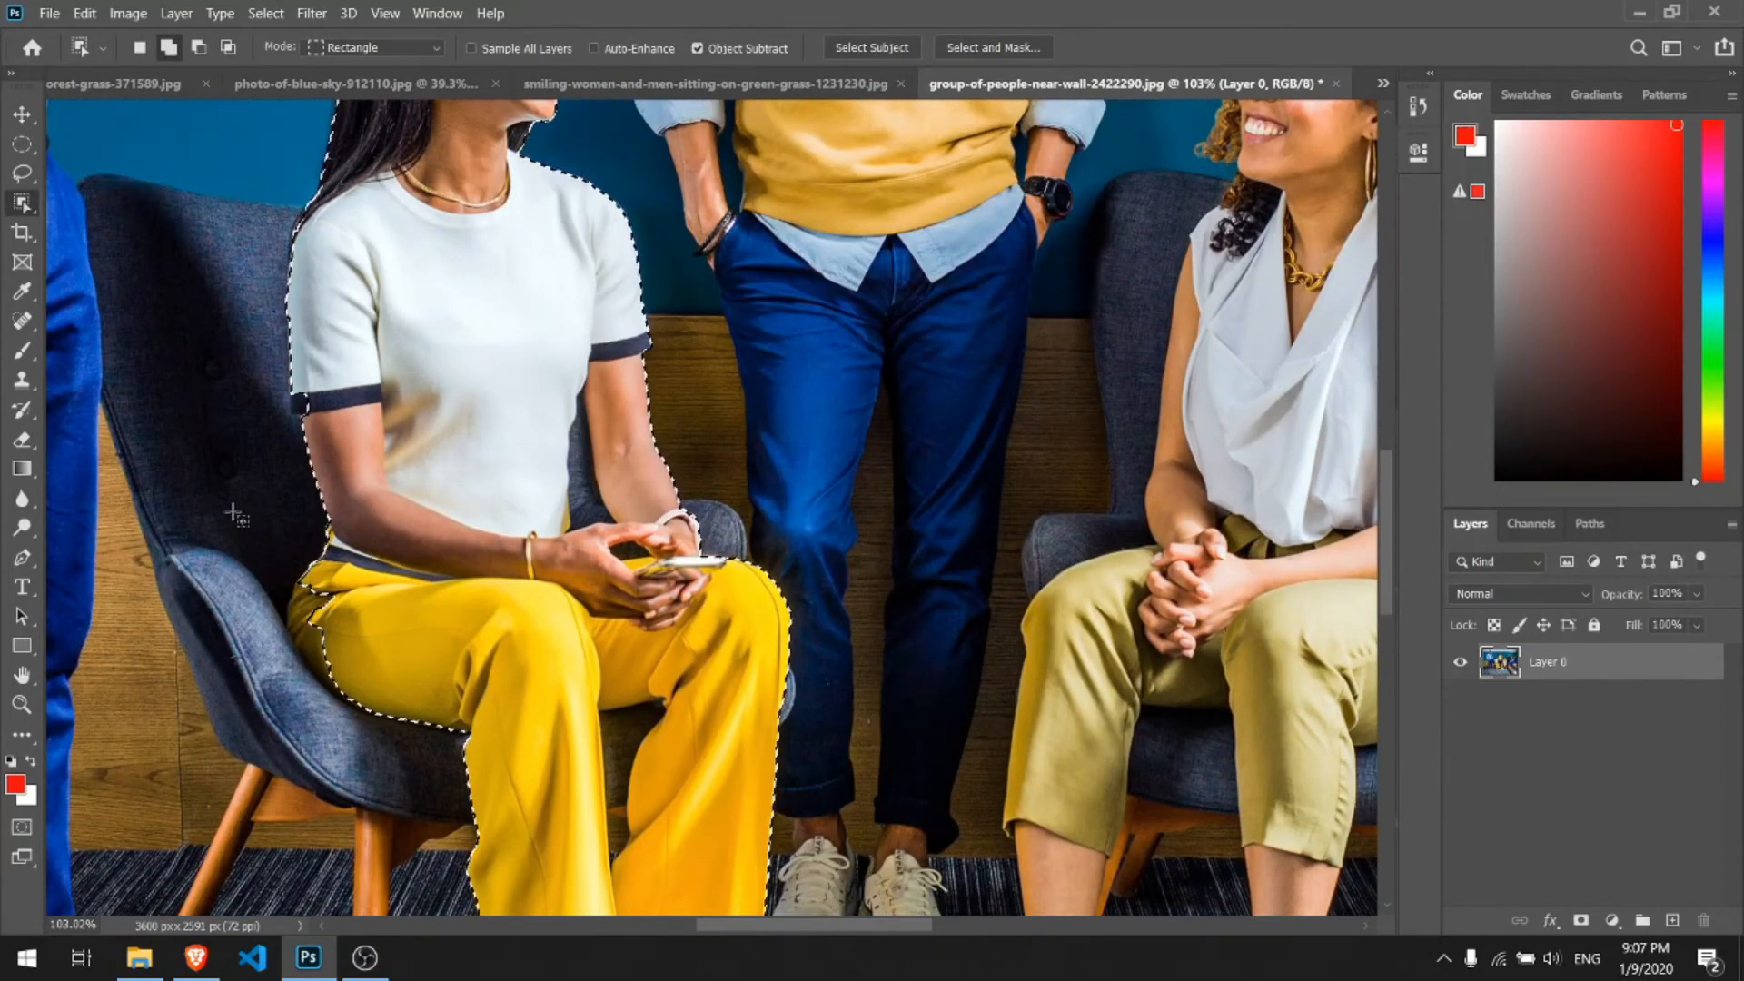
drag(234, 507, 390, 753)
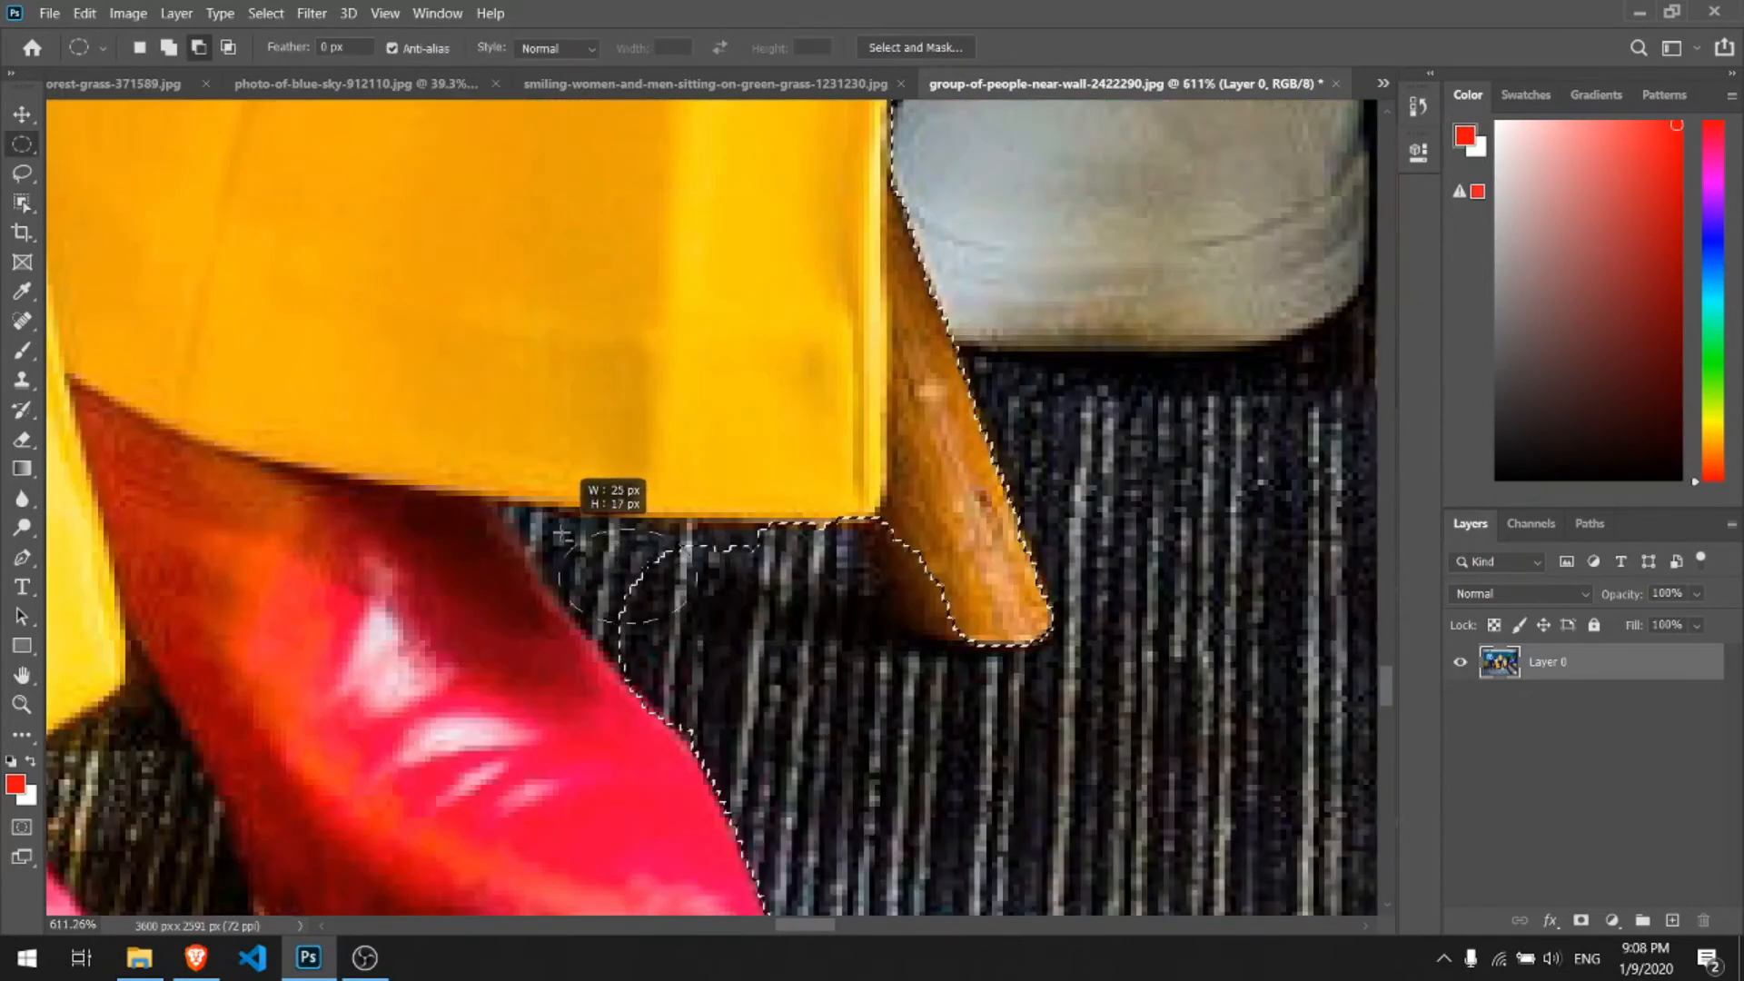
Subtract the leftover carpet between the red shoe, trouser hem and chair leg from the woman's selection with small Elliptical Marquee areas
drag(561, 536, 539, 518)
drag(781, 595, 697, 541)
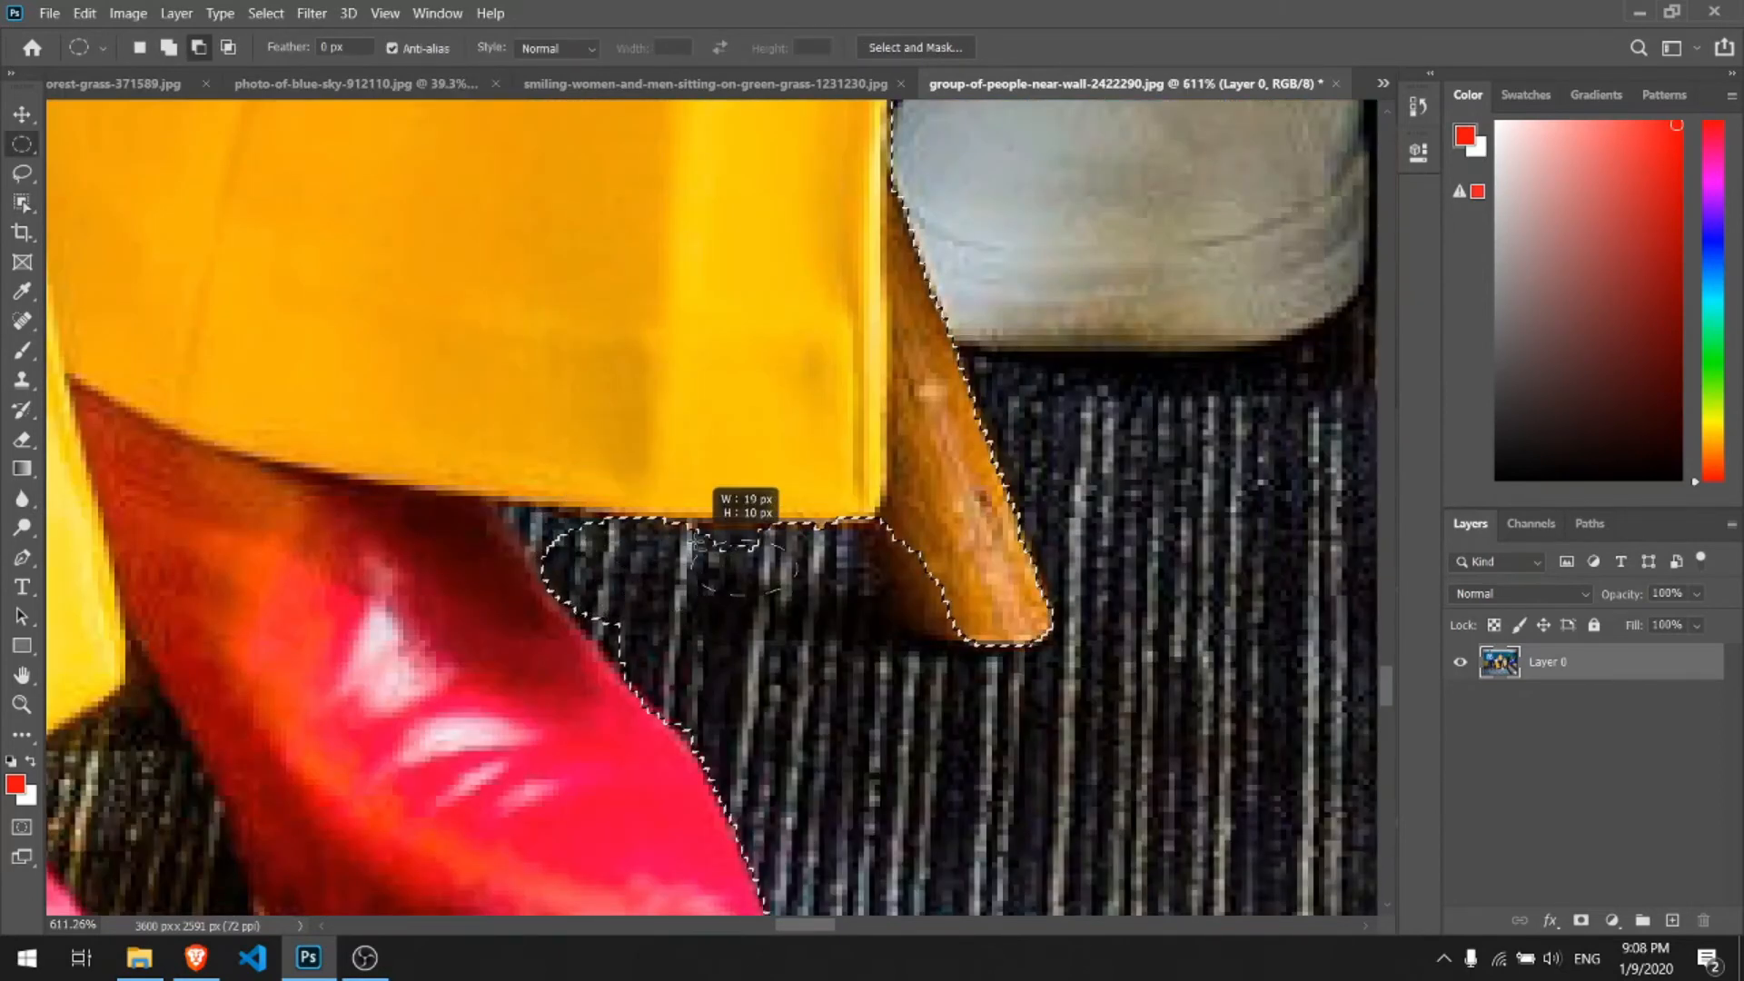
drag(581, 568, 602, 607)
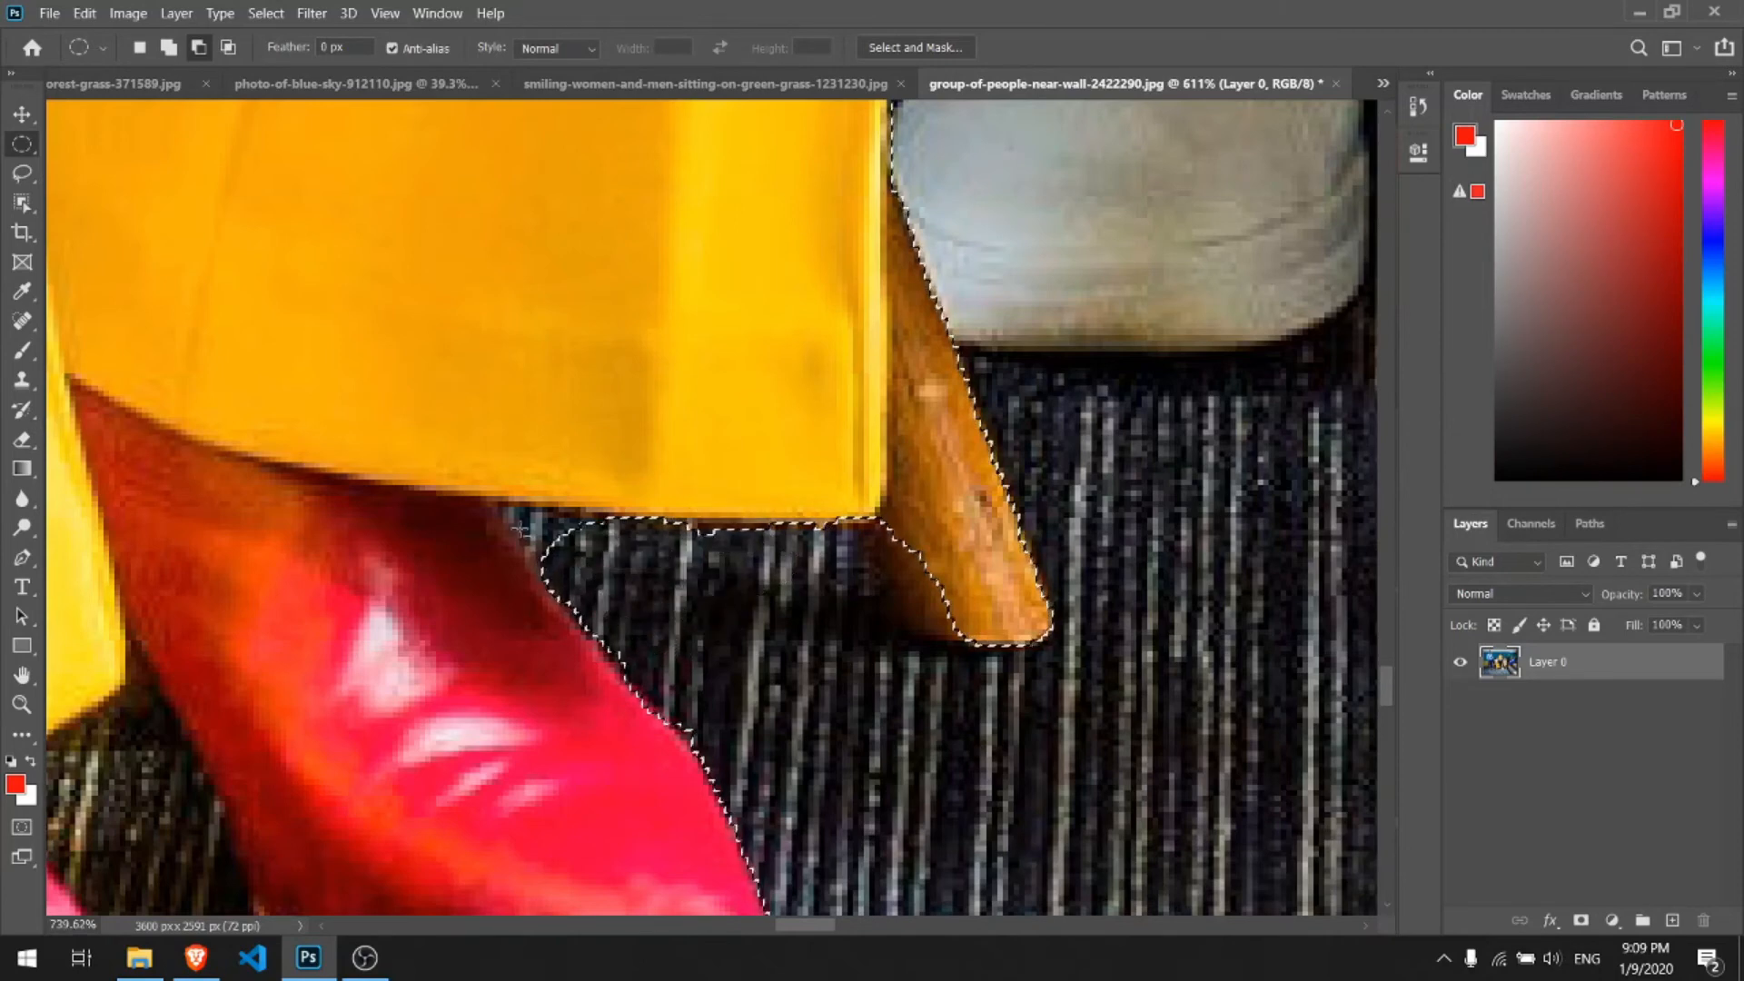
scroll(600, 595, up, 3)
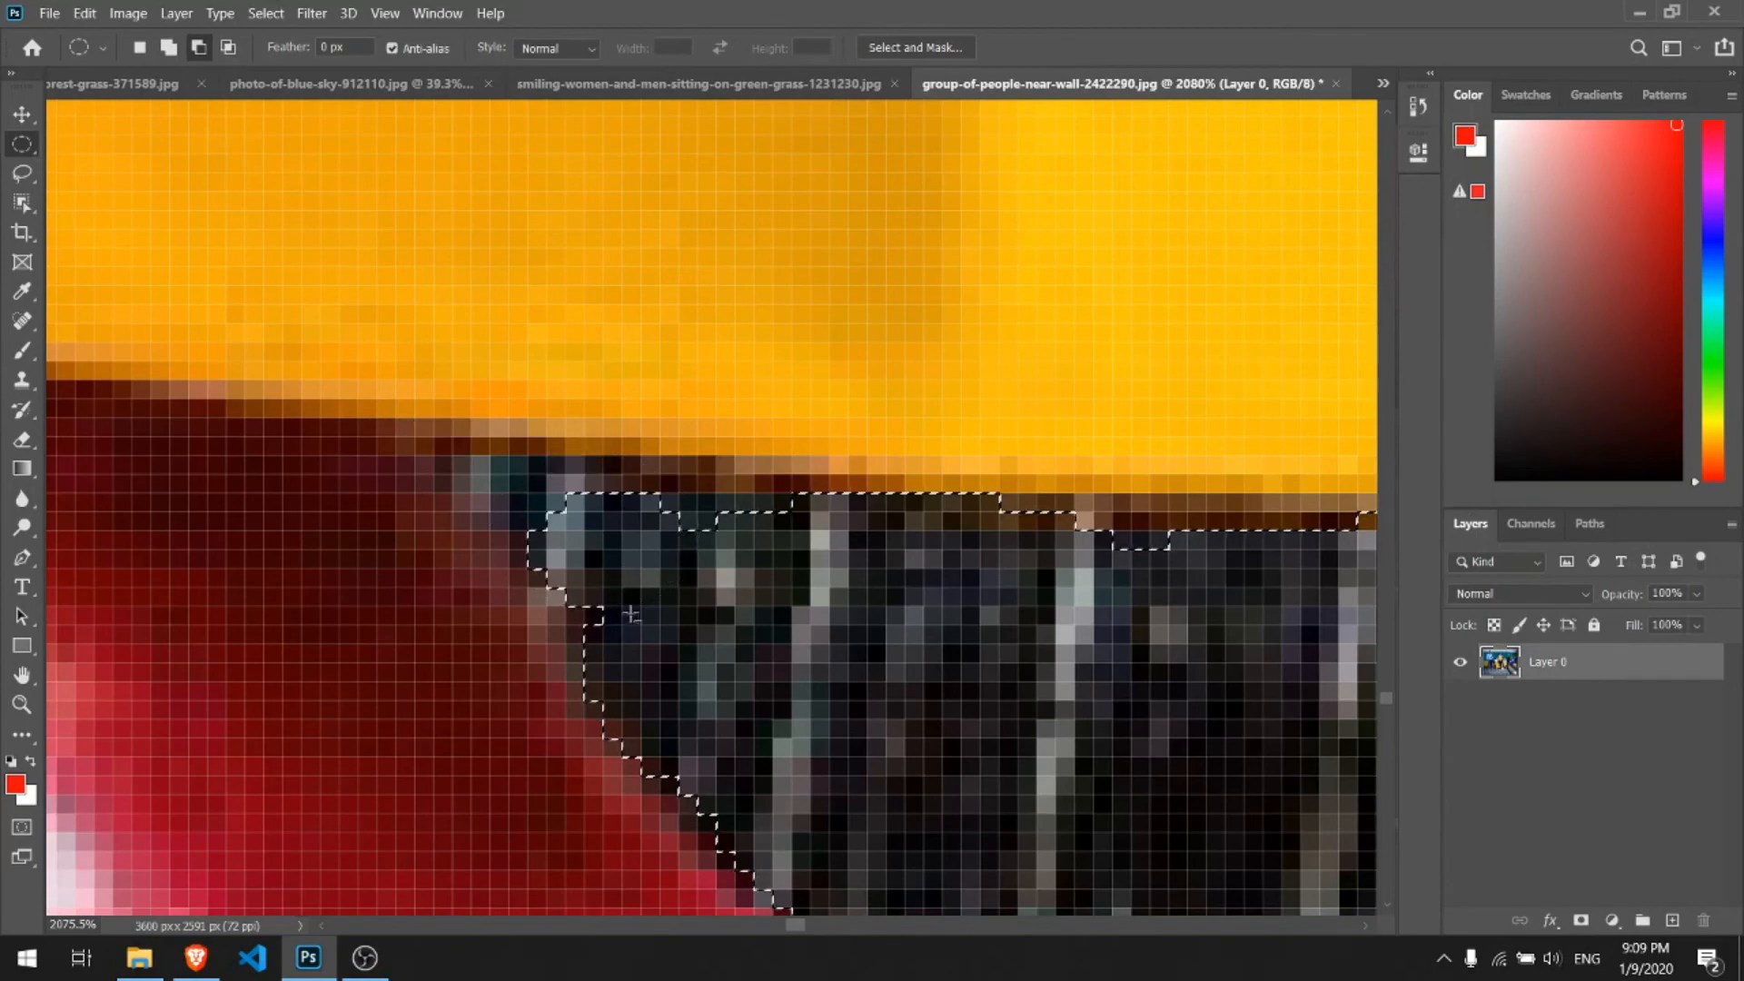
scroll(630, 615, down, 10)
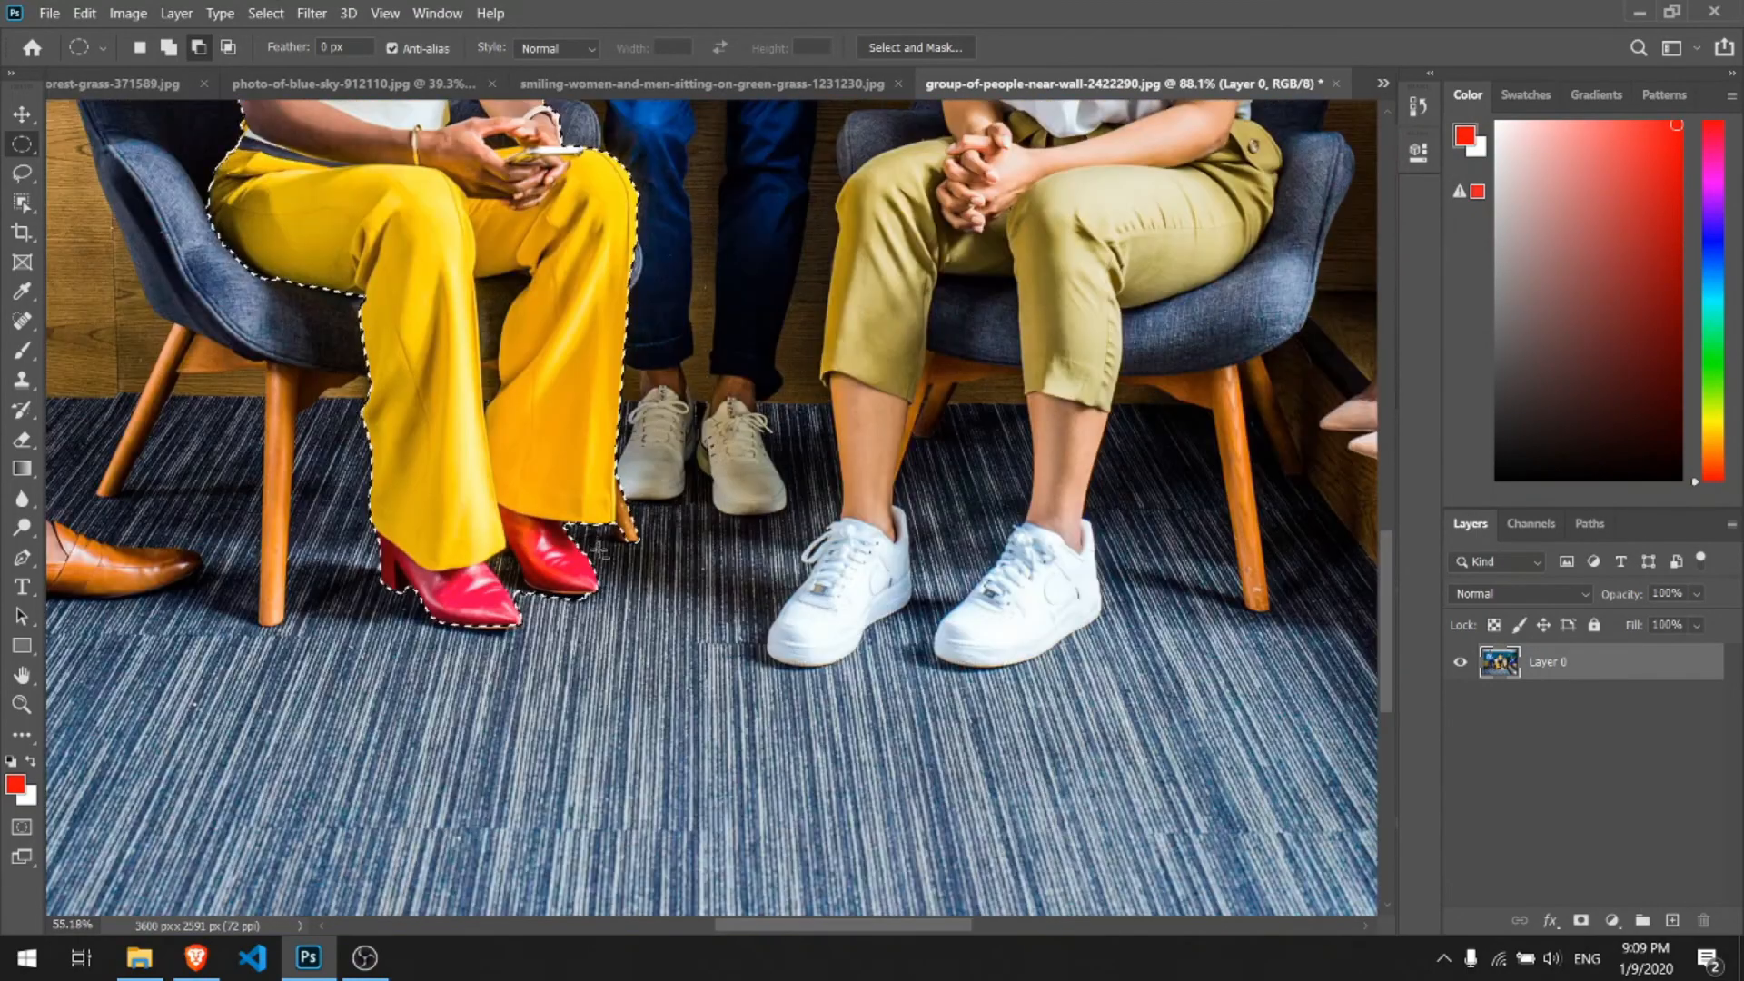
Duplicate the selected woman in yellow trousers with the Move tool, placing the copy on the carpeted steps near the woman in blue
scroll(600, 550, down, 1)
scroll(540, 368, down, 2)
key(v)
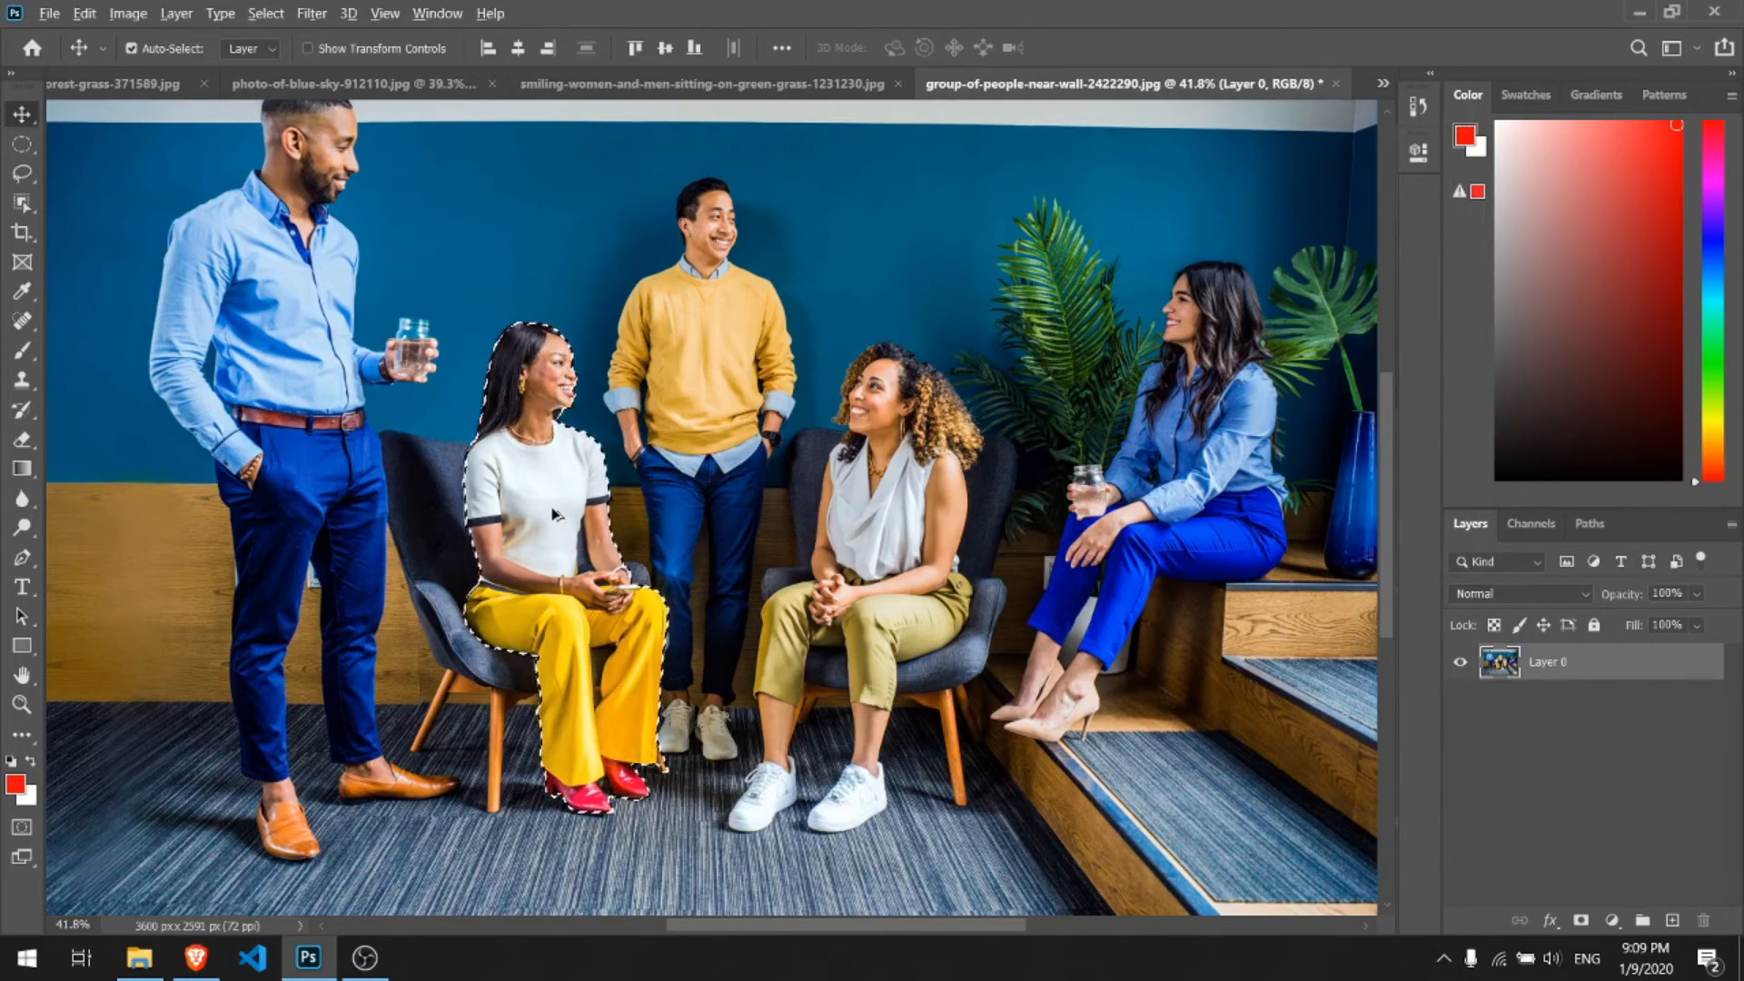
drag(518, 479, 1163, 537)
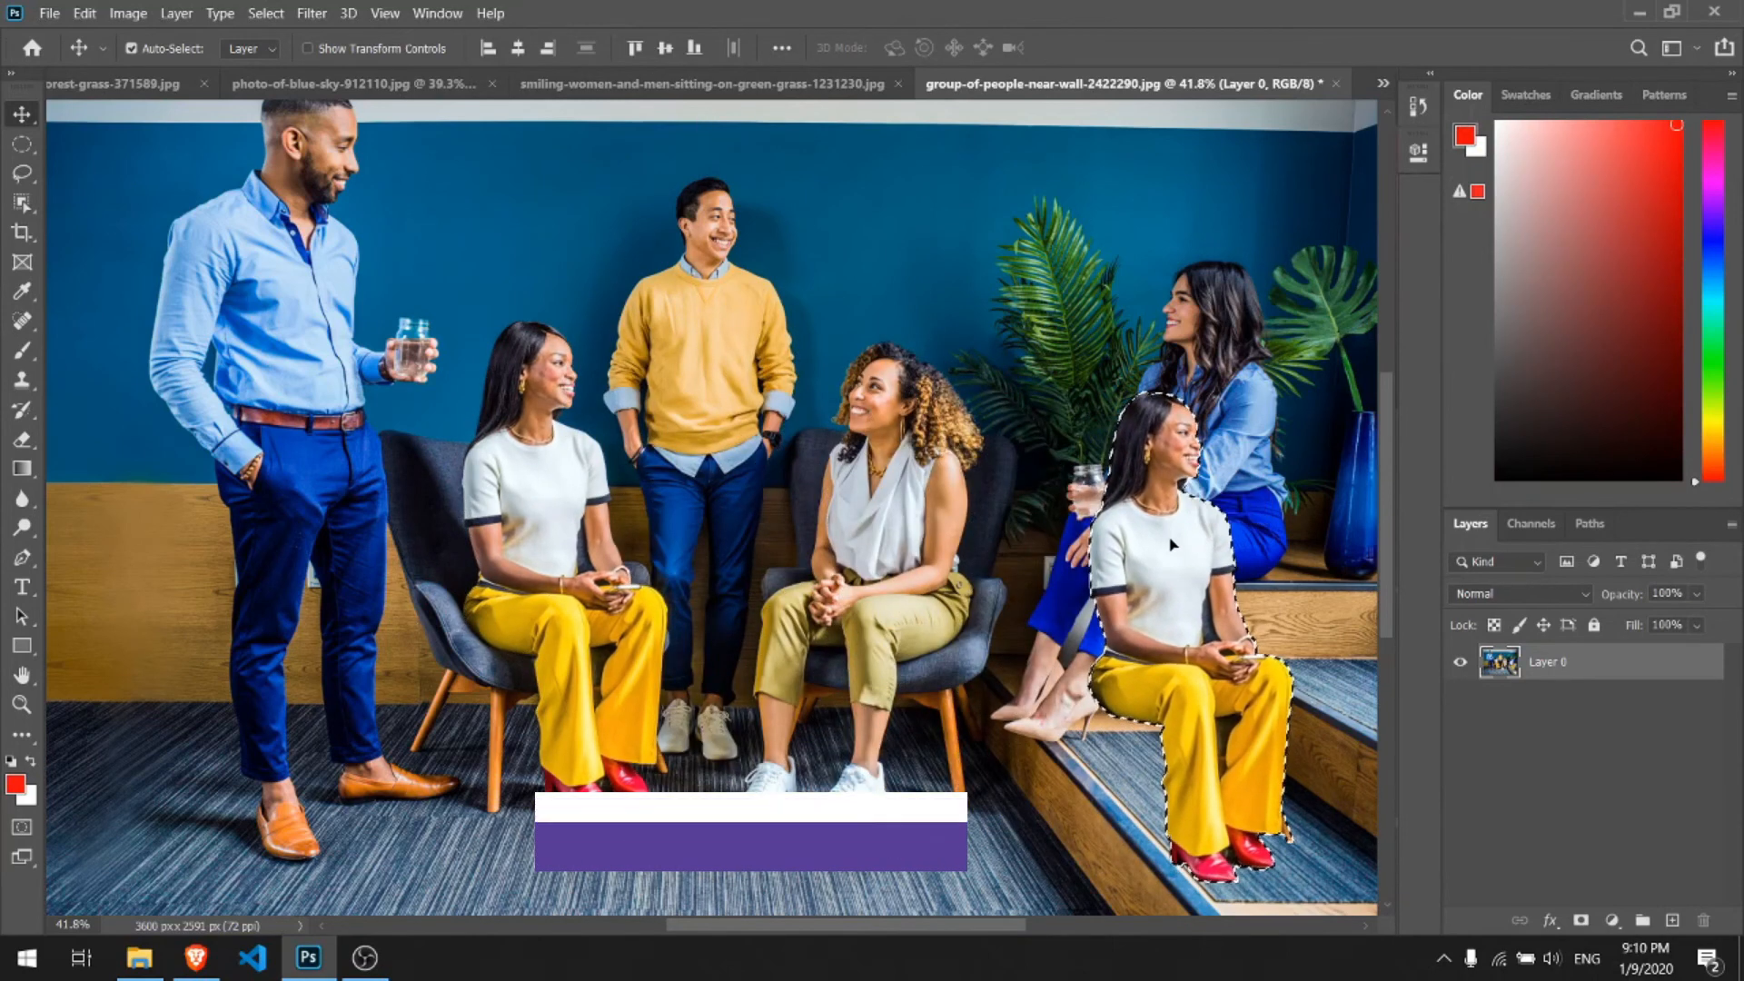
Flip the copied woman horizontally with Free Transform, reposition her so she sits on the carpeted step, and deselect
key(ctrl+t)
right_click(1162, 537)
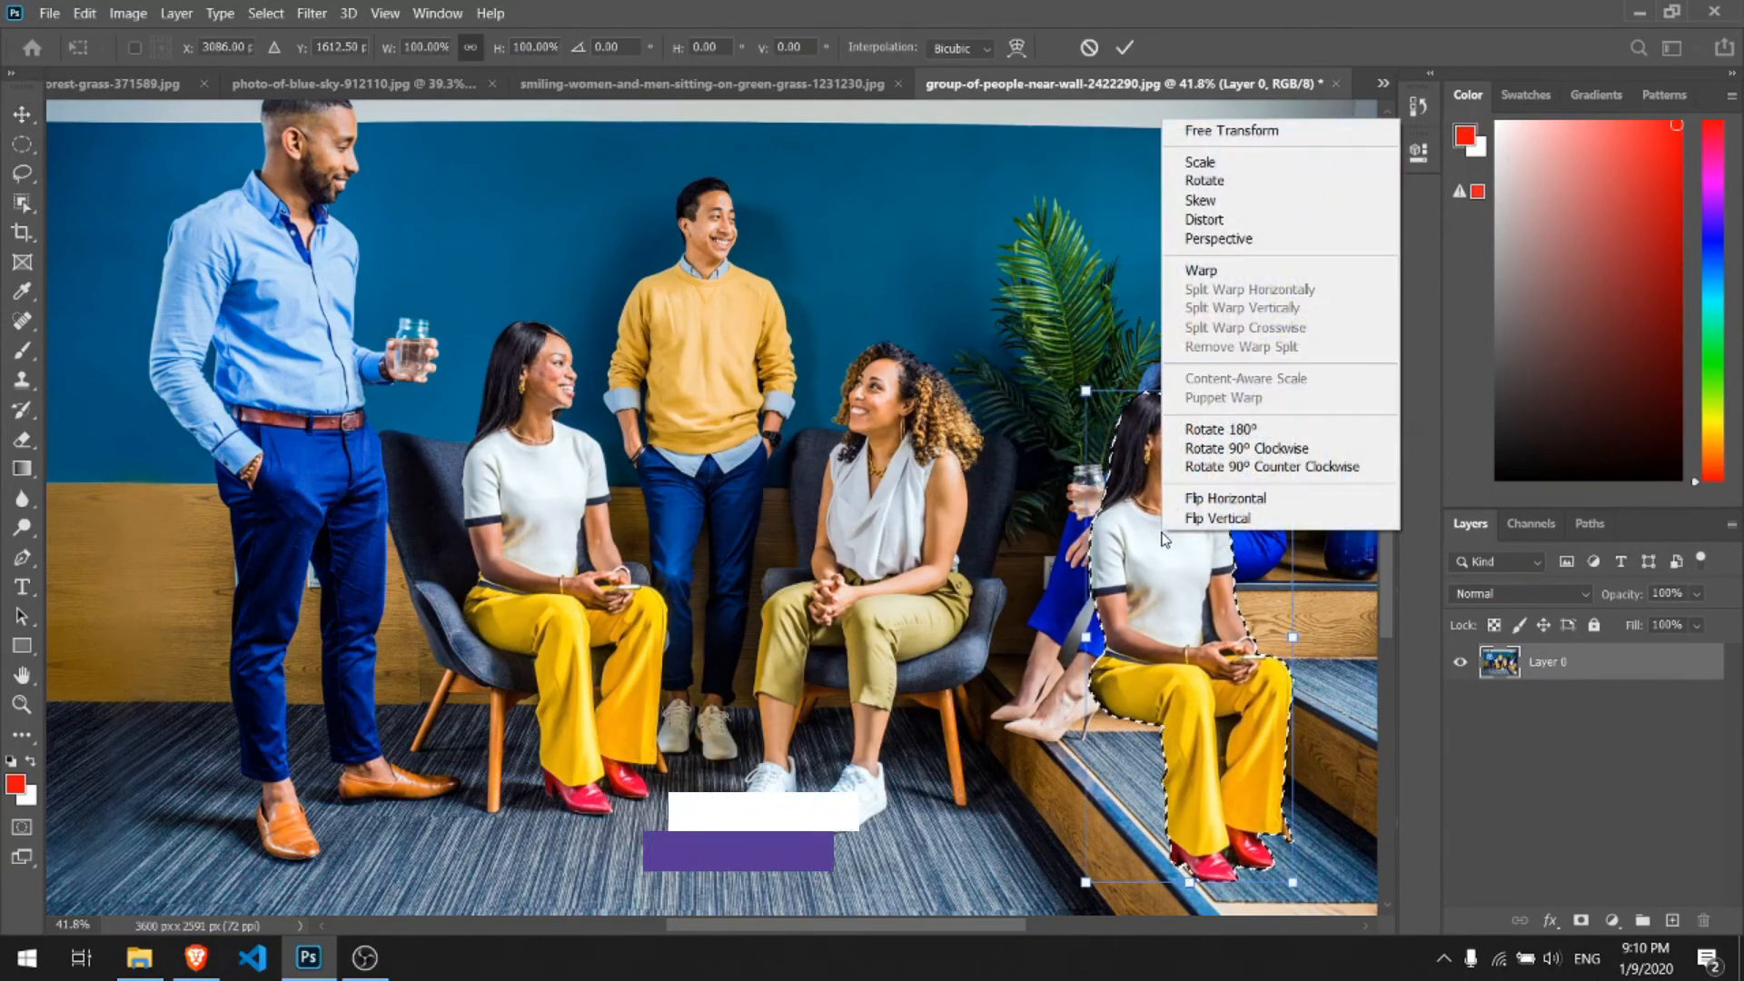
click(1238, 499)
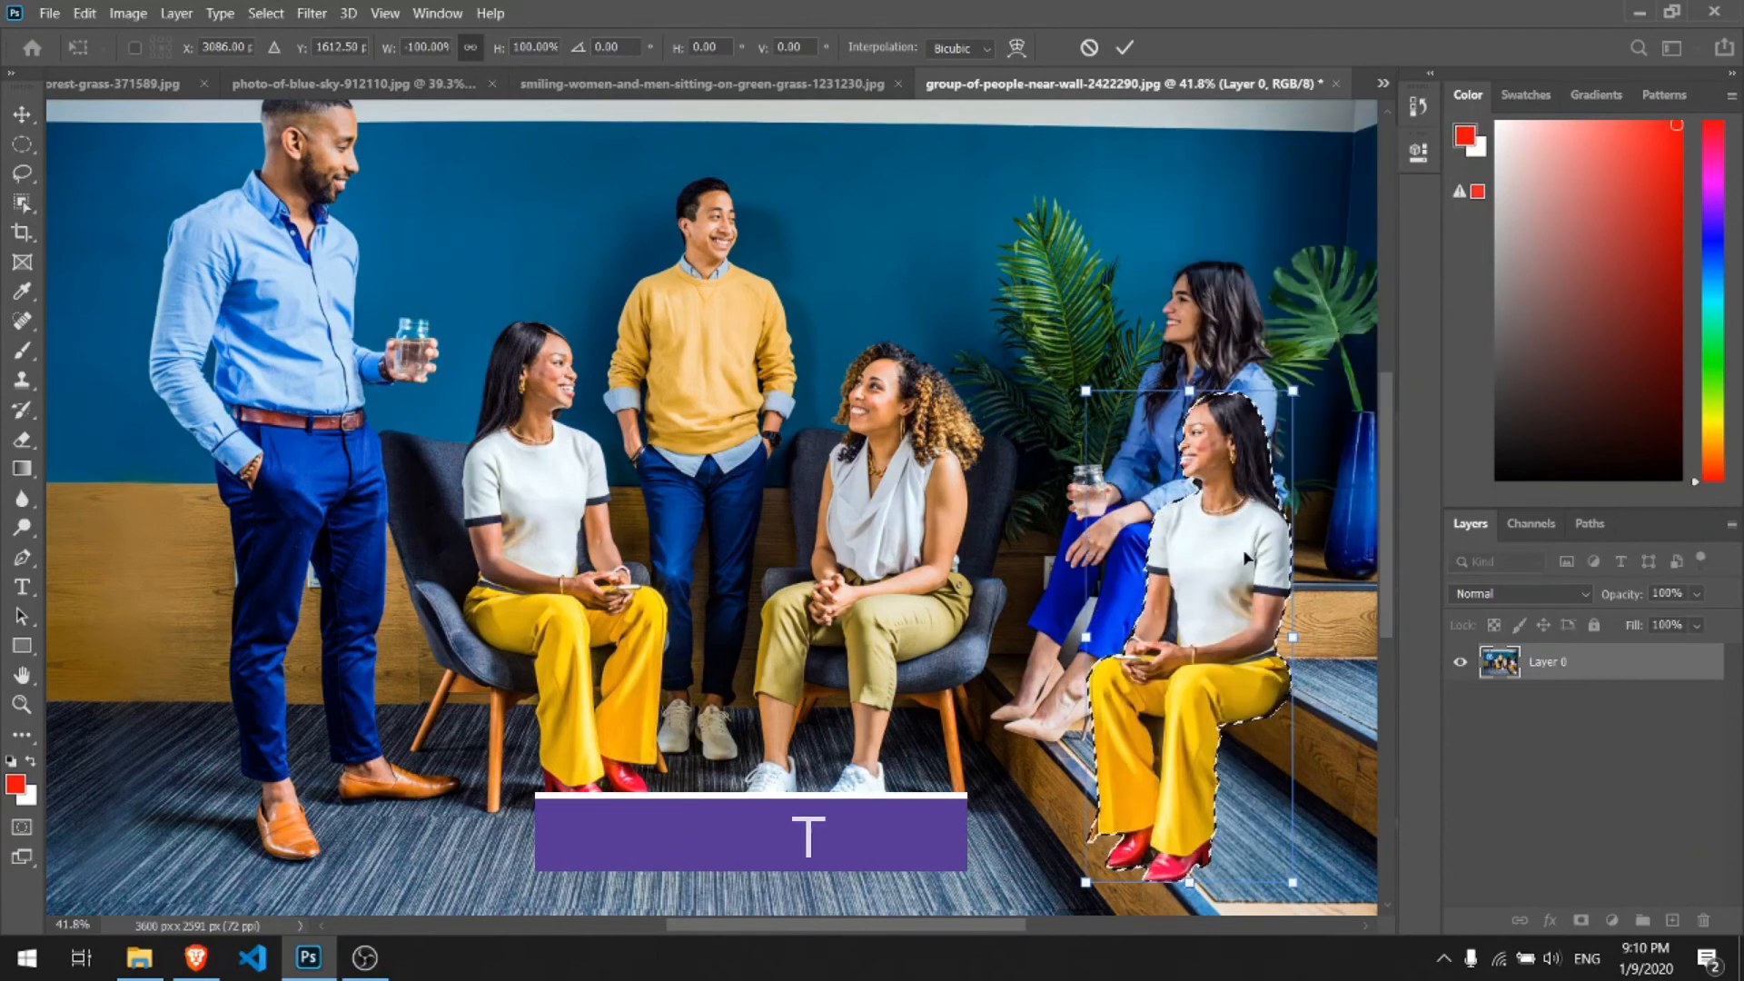
drag(1237, 581, 1290, 558)
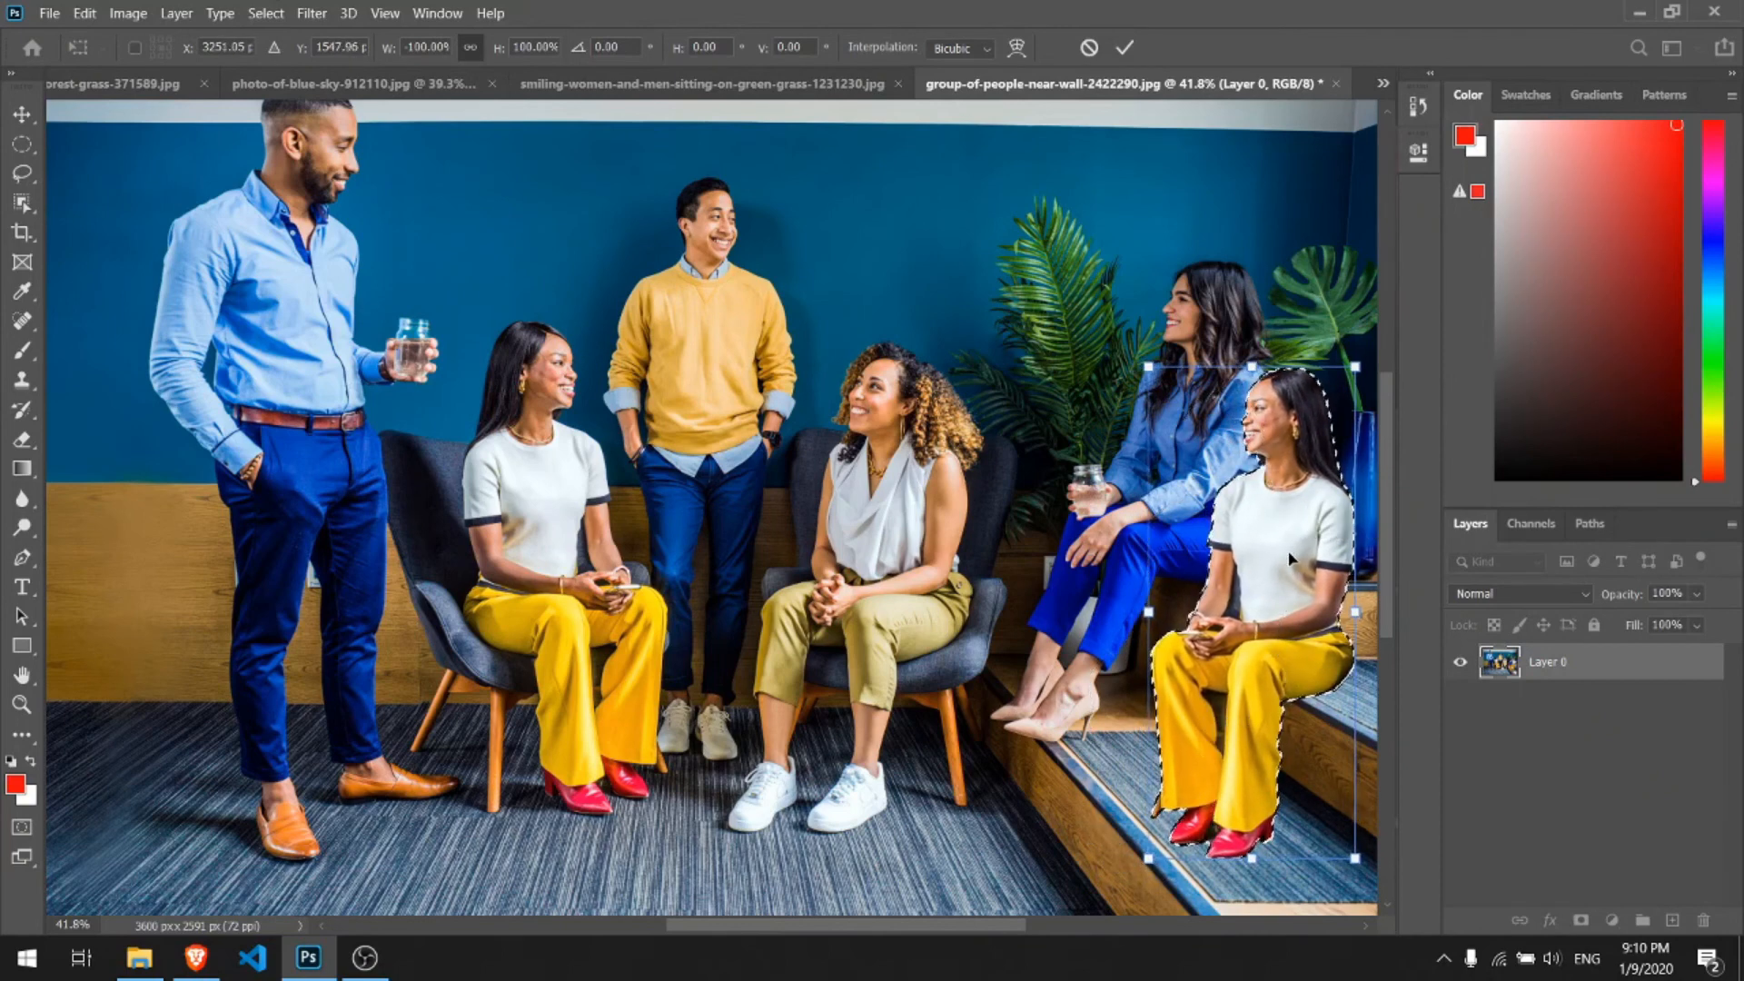
key(Return)
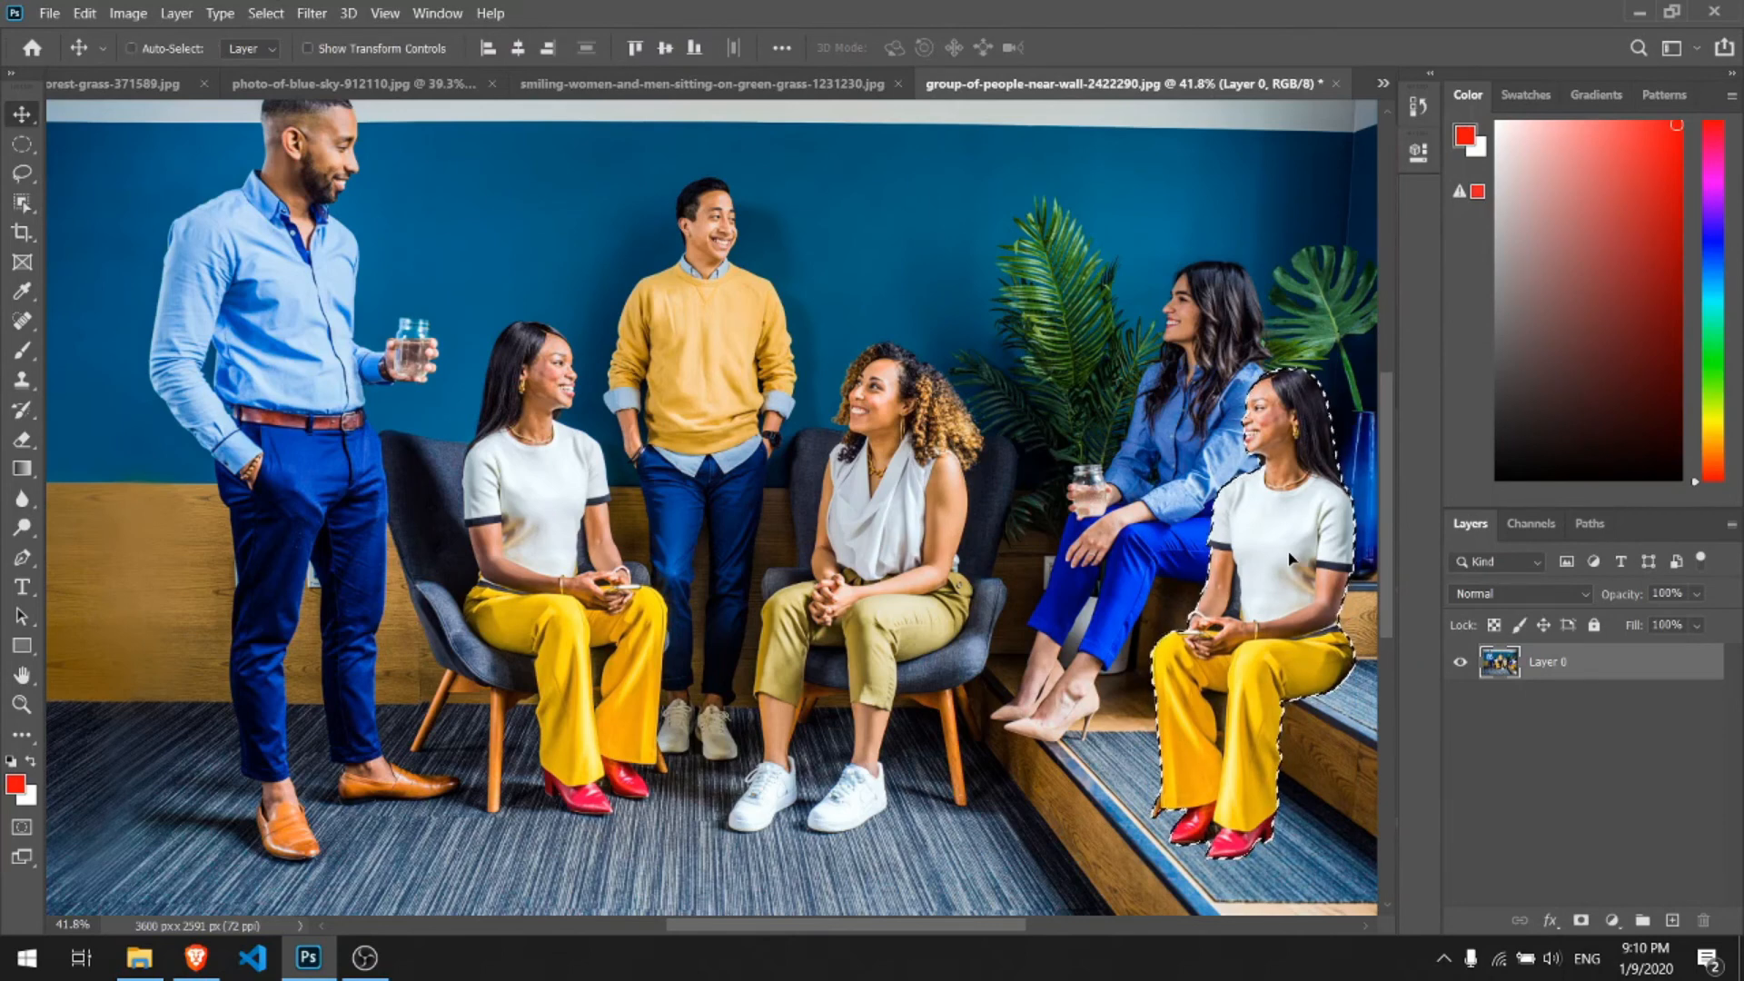
key(ctrl+d)
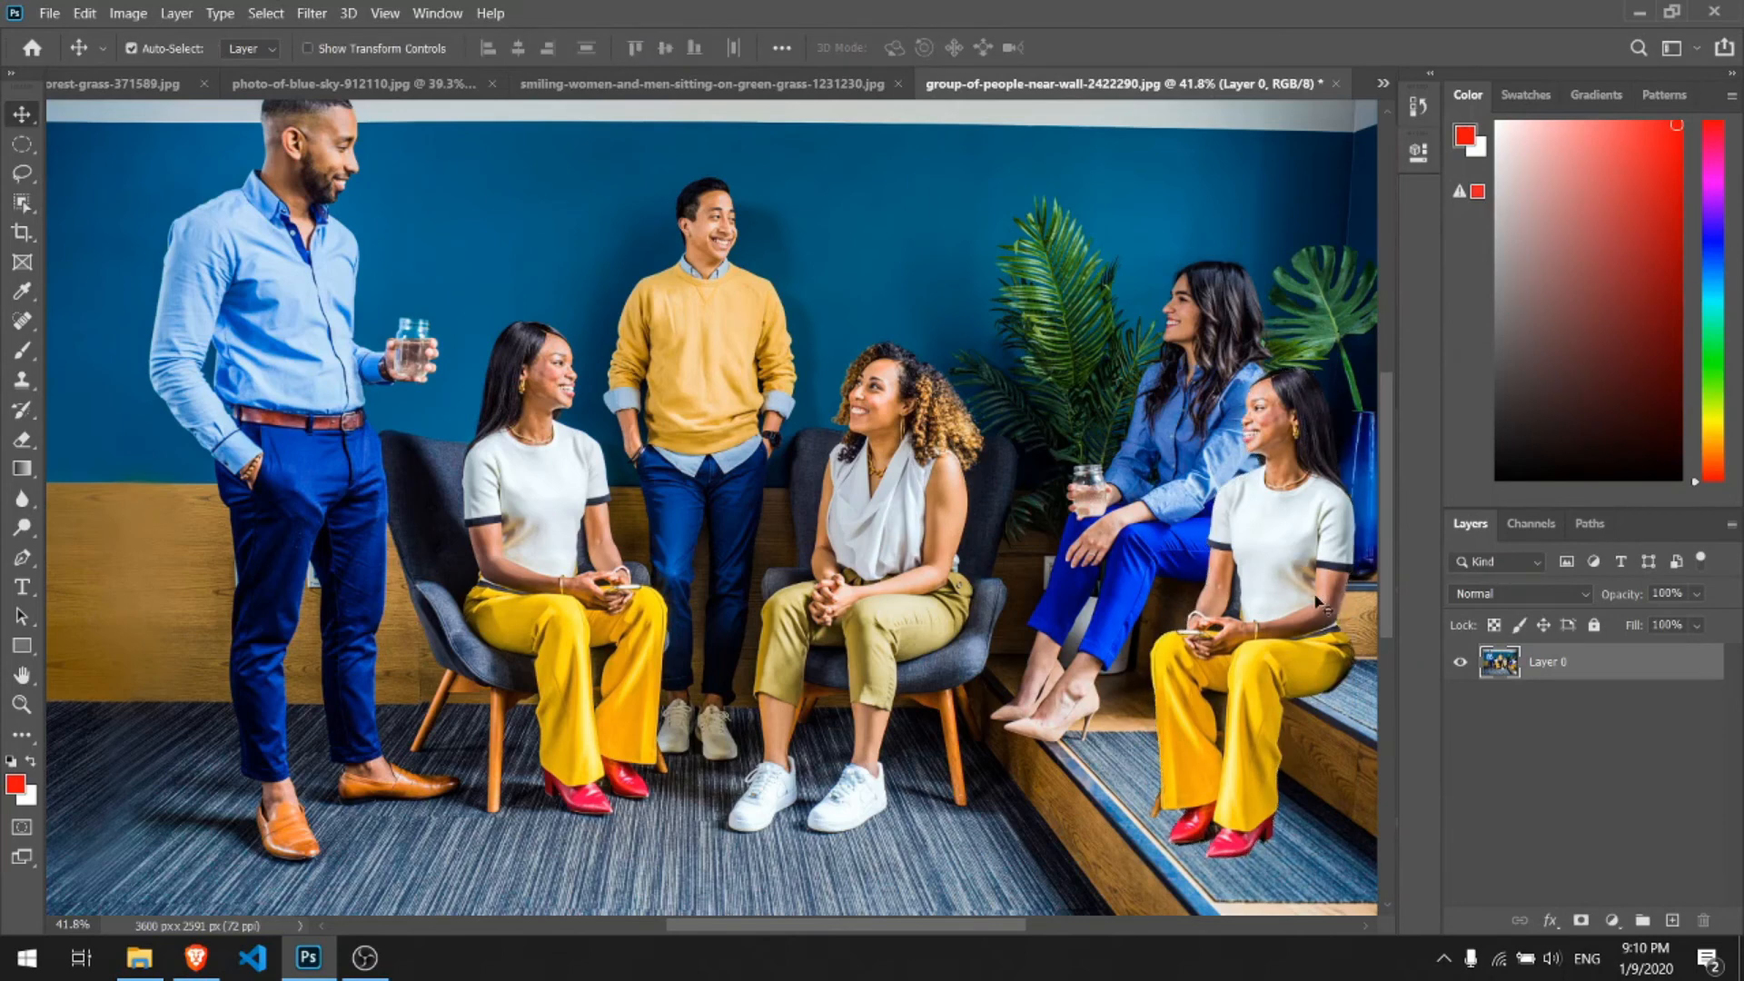